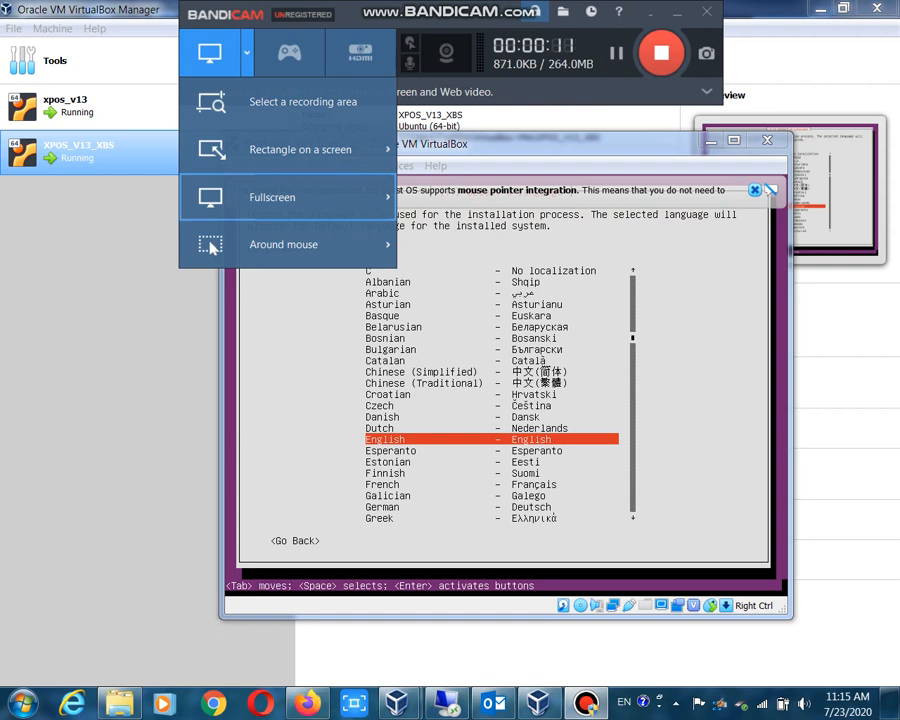
- Minimize the Bandicam recorder window and maximize the running XPOS_V13_XBS virtual machine window
mouse_move(300, 150)
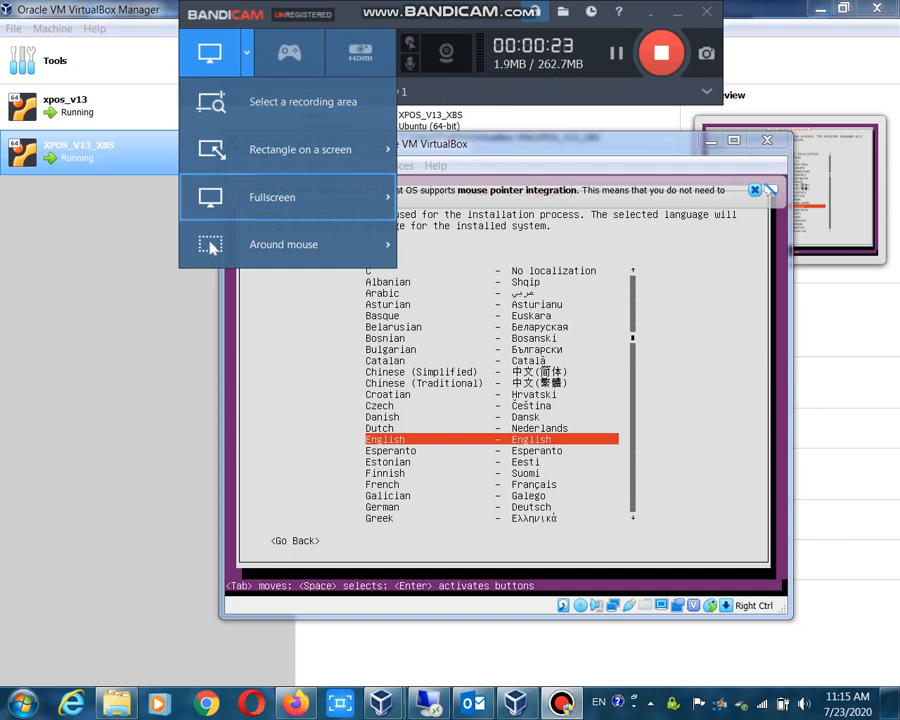
click(560, 144)
click(677, 12)
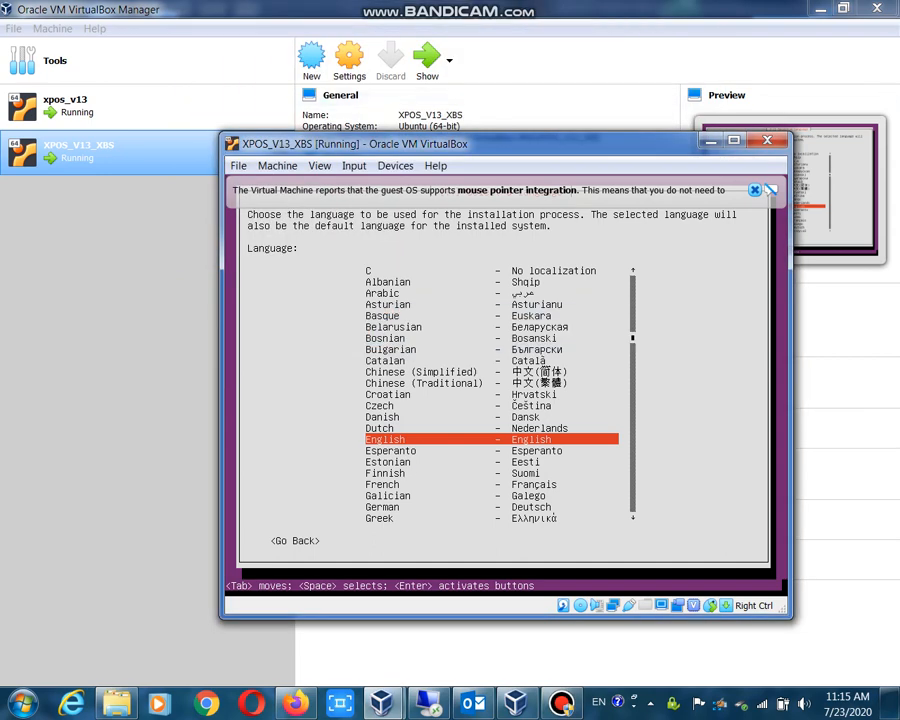
click(734, 141)
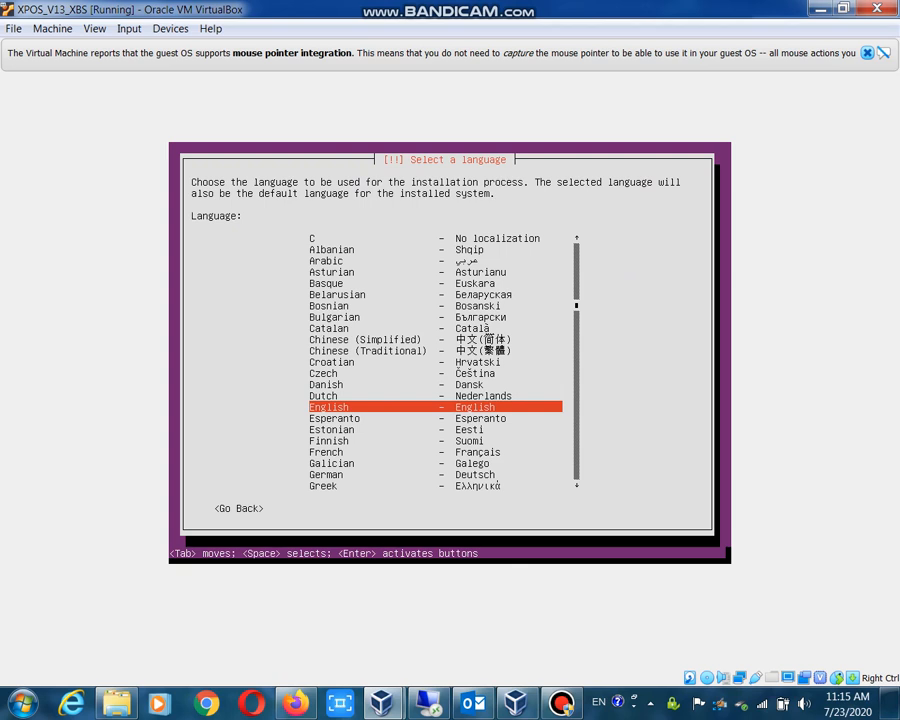
- Set the installation language to English with the default location, and choose the English (US) keyboard without layout detection
key(Return)
key(Return)
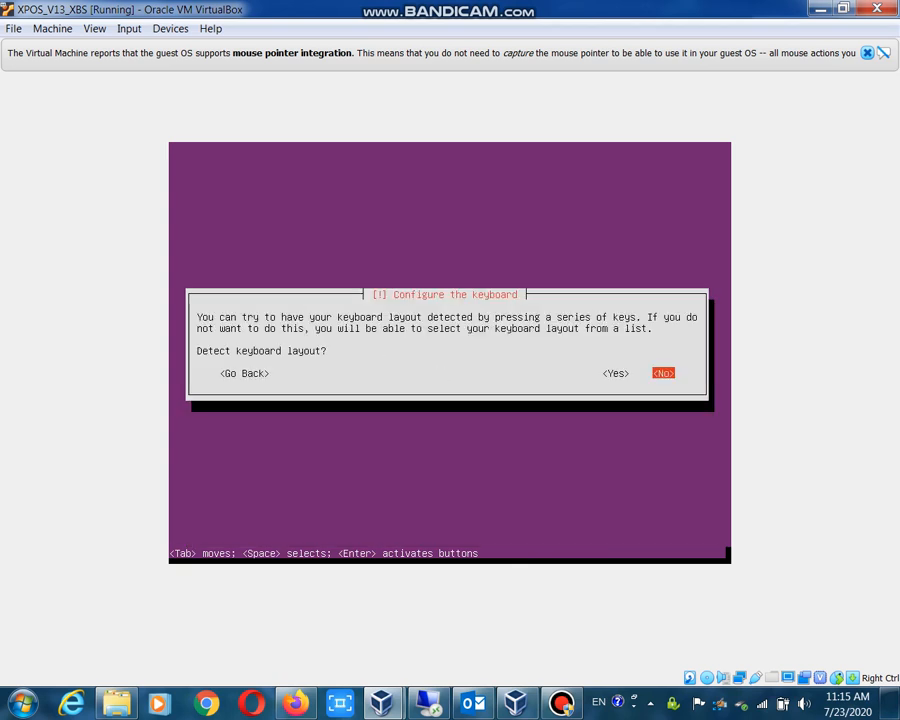
key(Return)
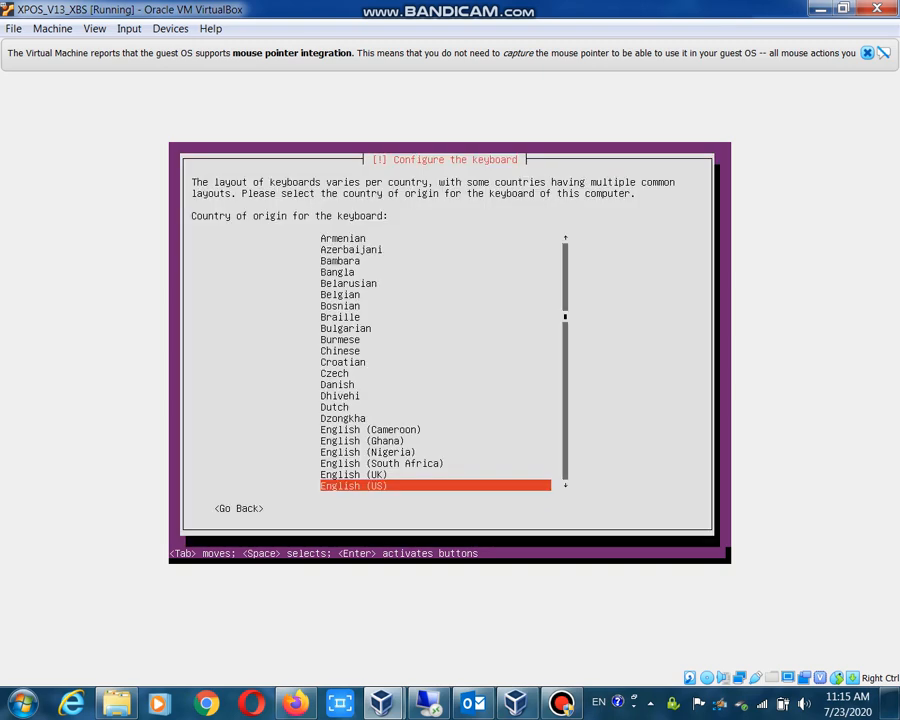
key(Return)
key(Return)
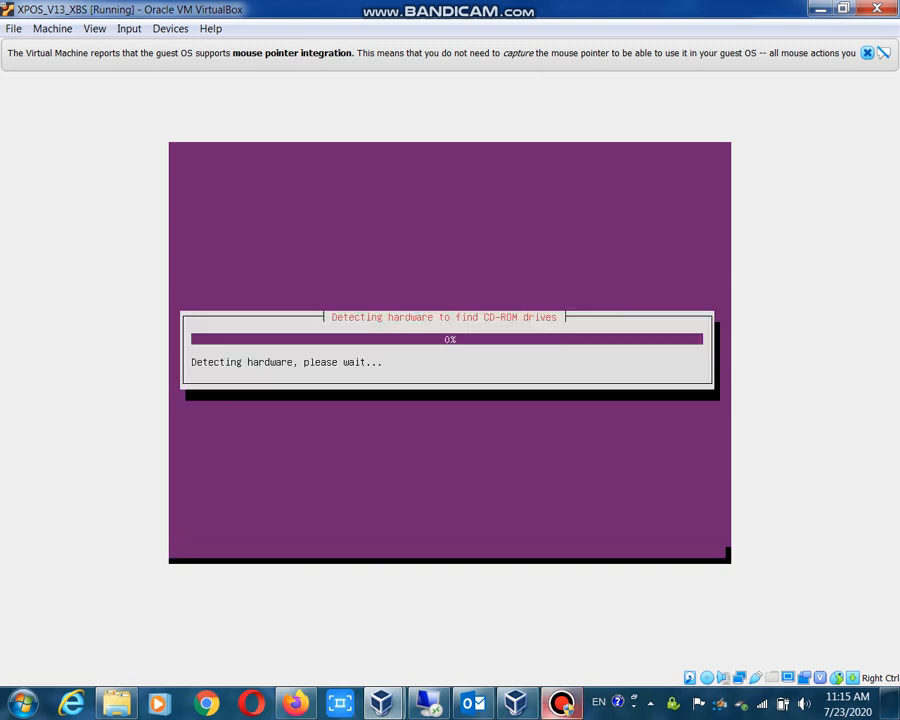
click(562, 703)
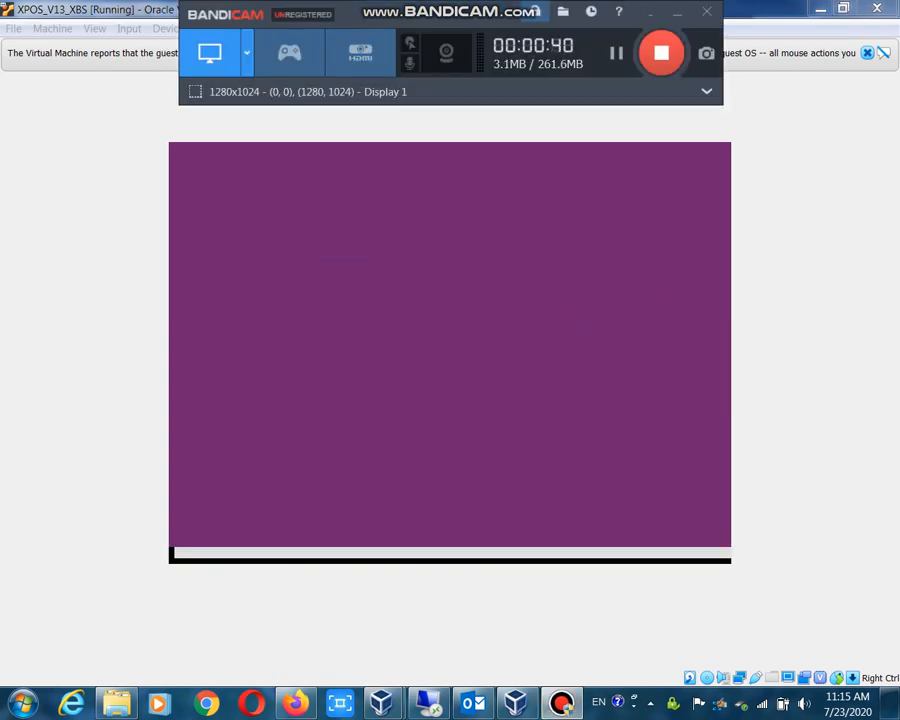
click(707, 92)
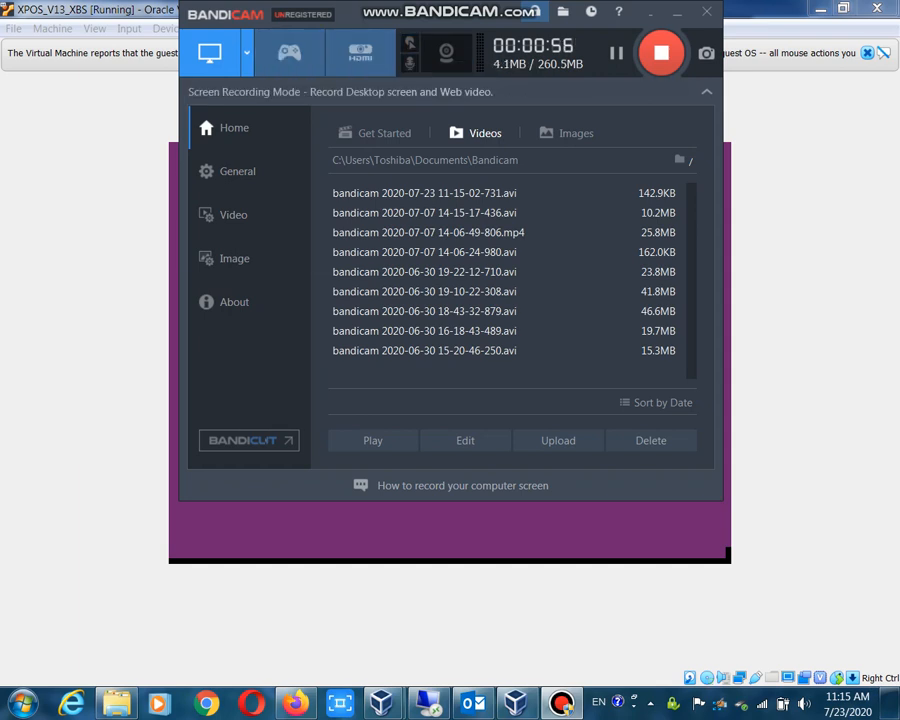
click(246, 53)
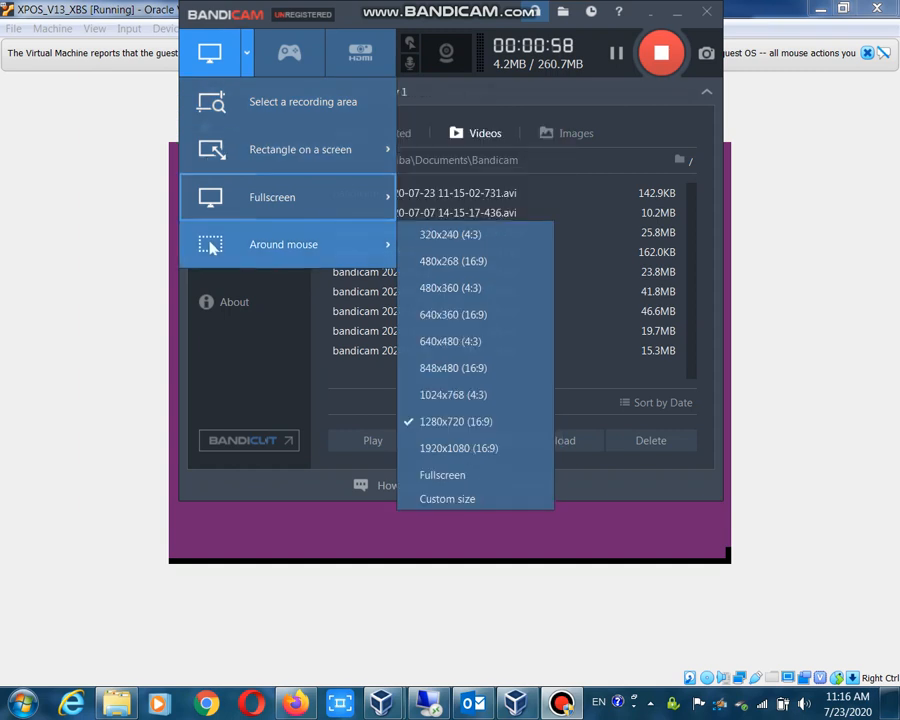
click(300, 400)
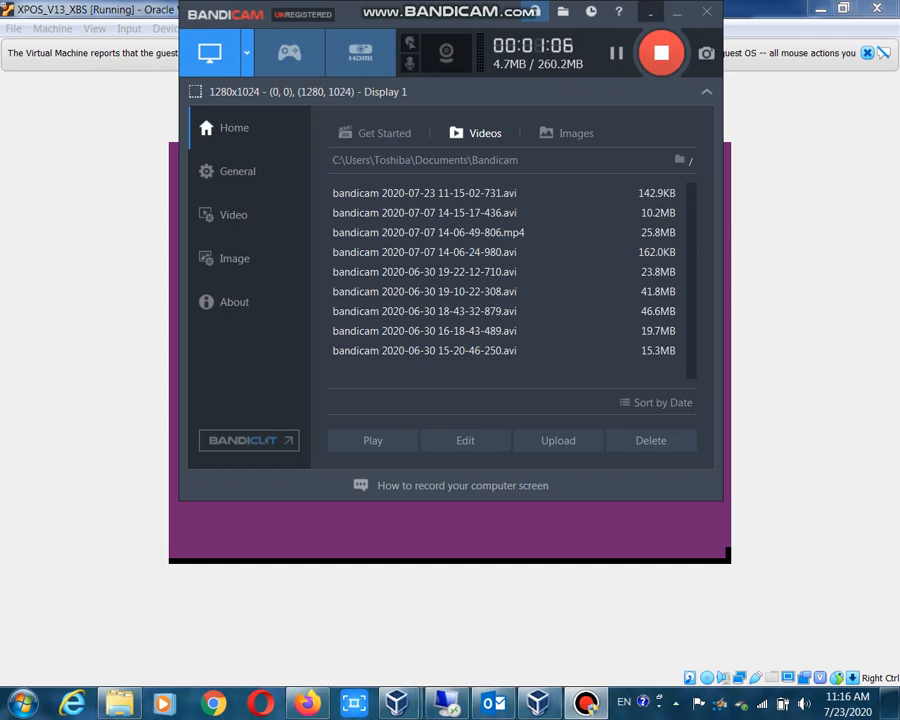
click(650, 13)
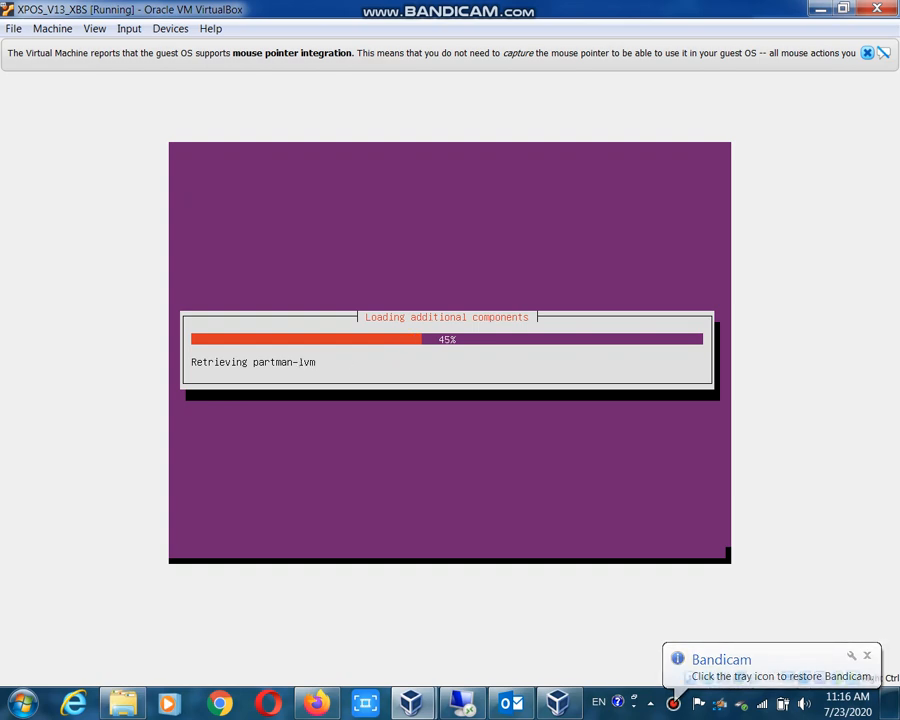
- Launch Notepad through the Windows Run dialog and reshape its window to be wide and short, keeping the installer's dialog area uncovered
key(super)
text(r)
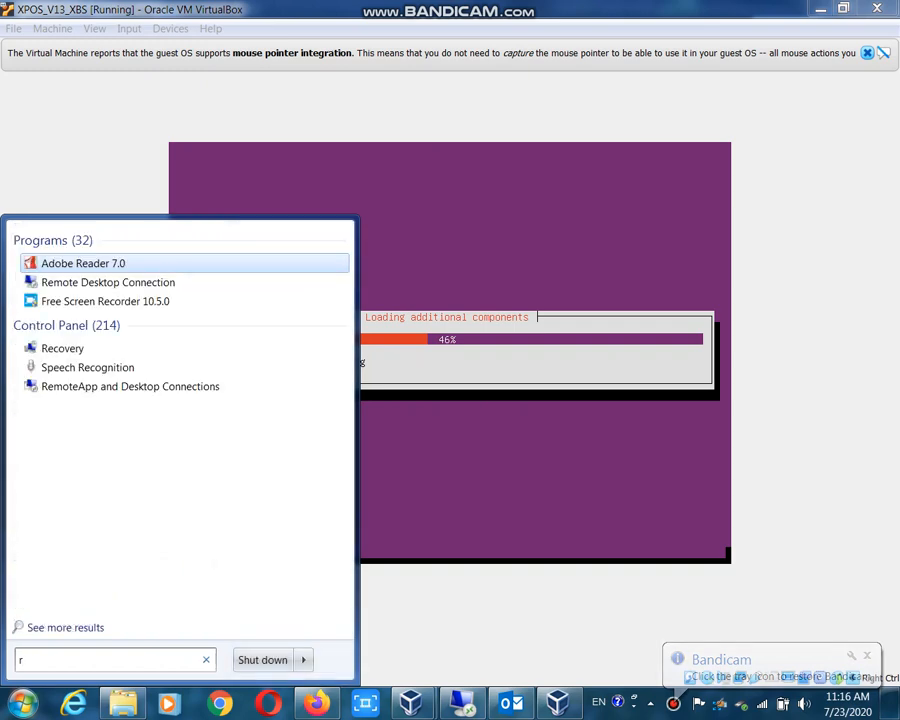
text(un)
key(Return)
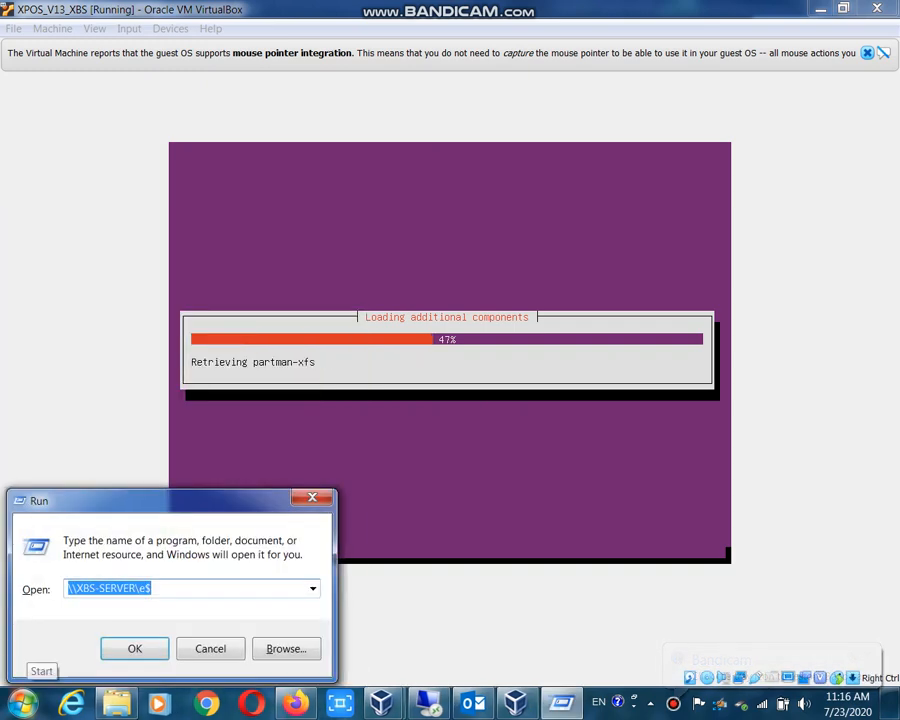
text(notepad)
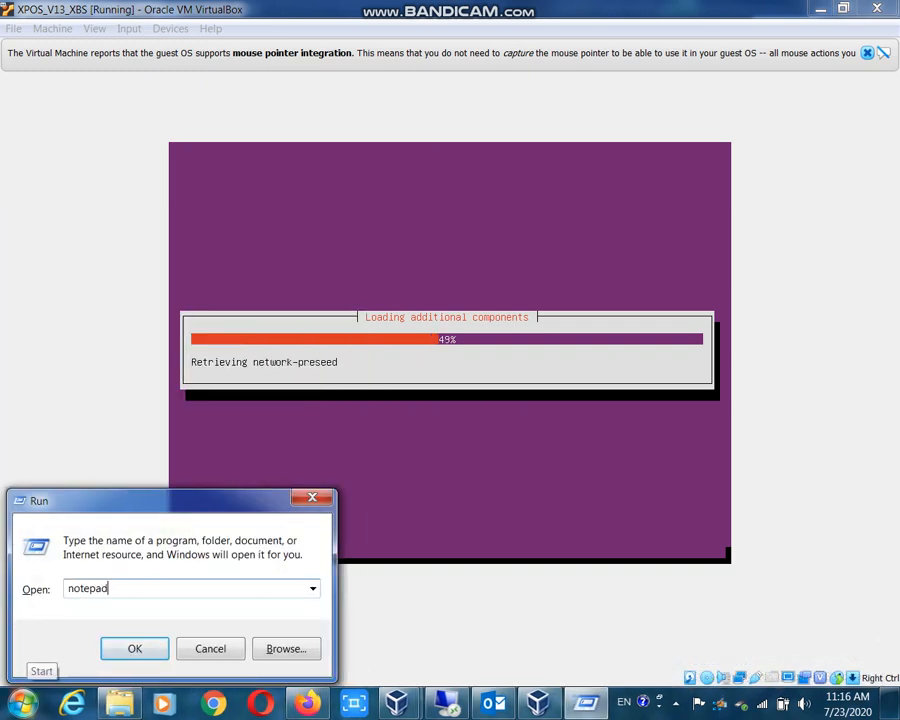
key(Return)
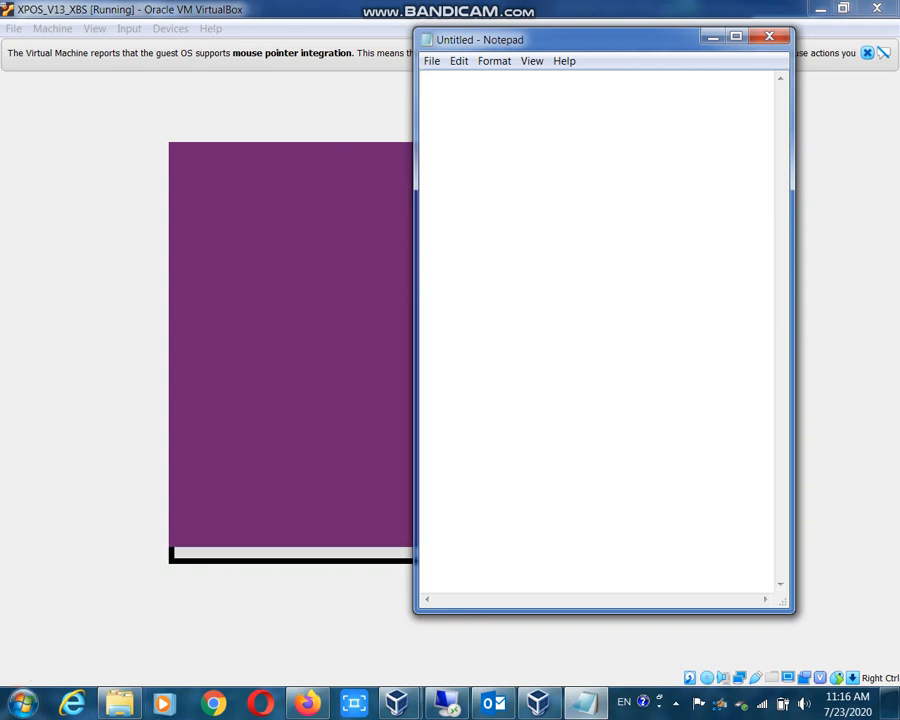
drag(415, 400, 72, 400)
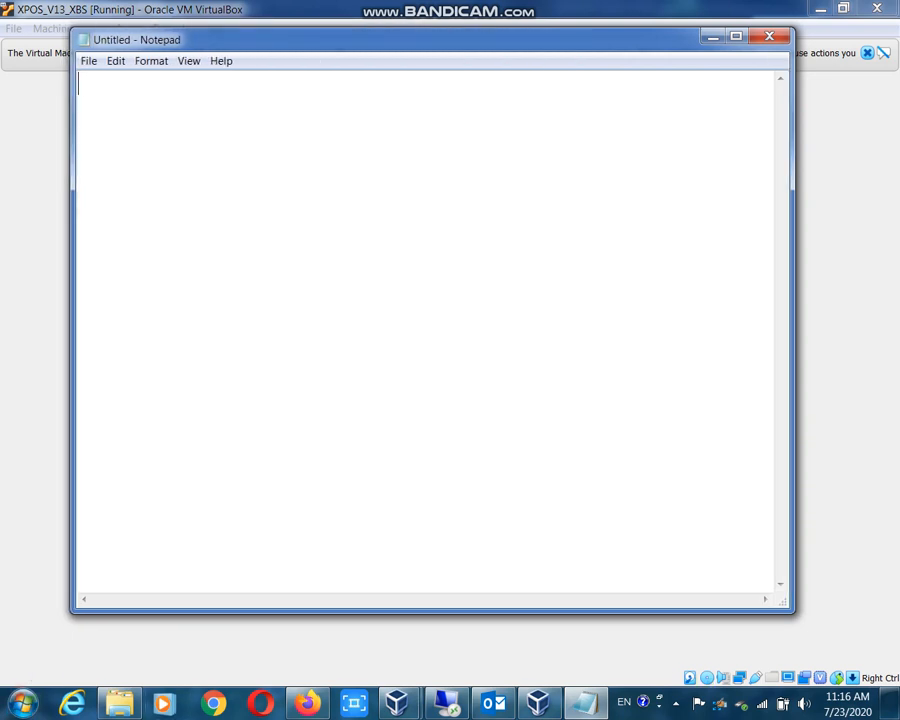
drag(300, 612, 300, 283)
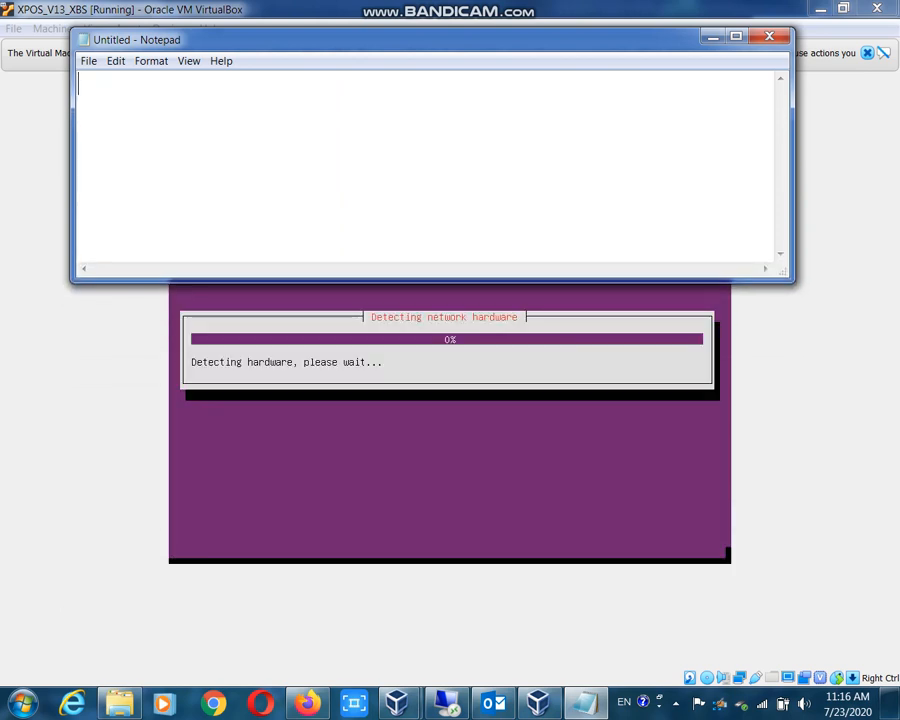
- Write "hello friends.." in the blank note, followed on a new line by "today topic is installation of ubuntu 16.04 server"
text(hello )
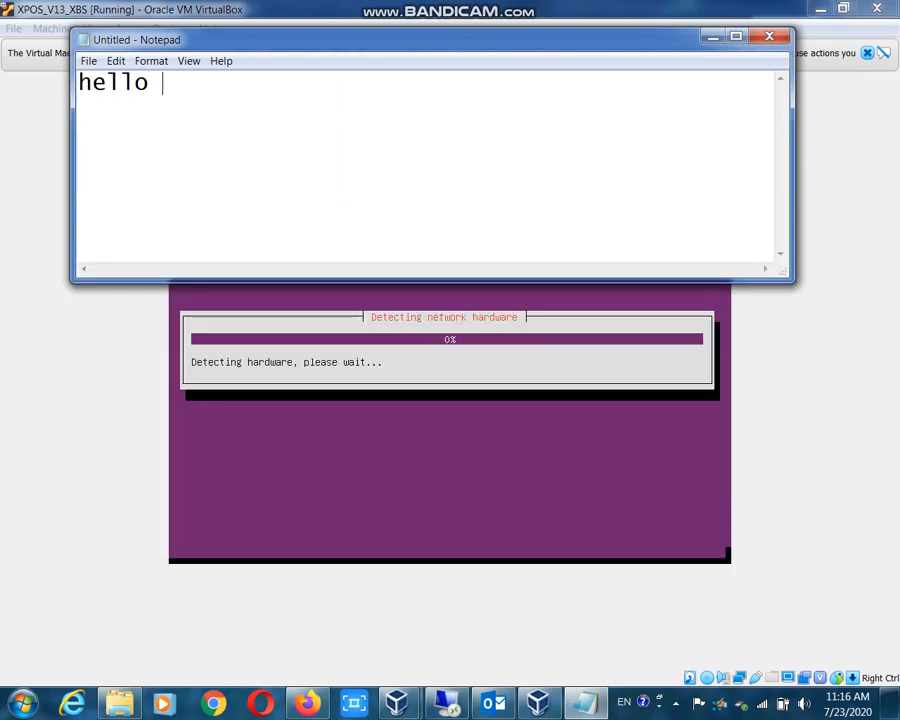
text(frien)
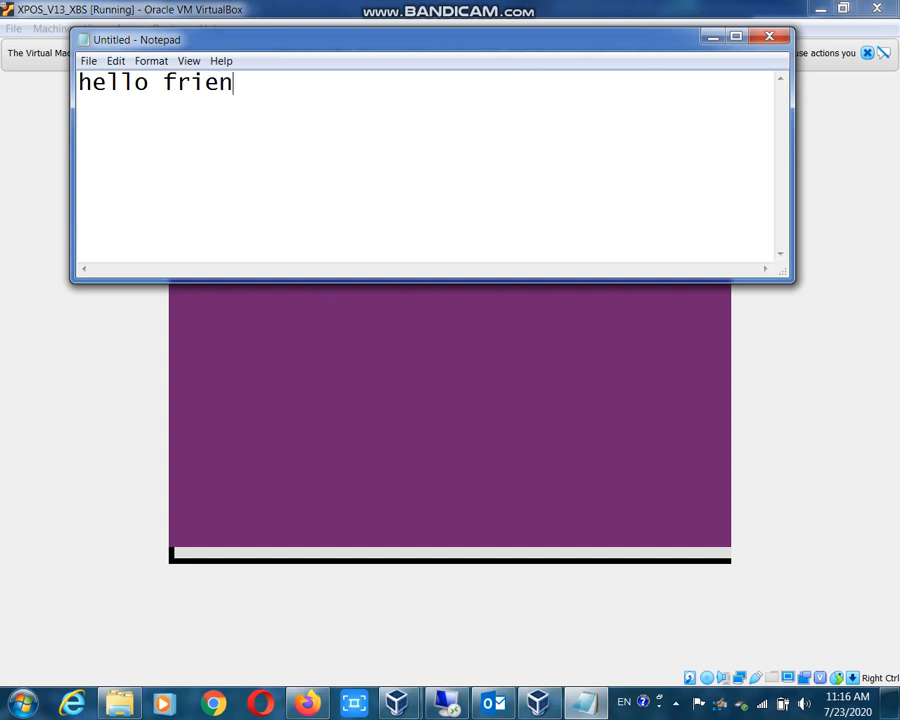
text(ds..)
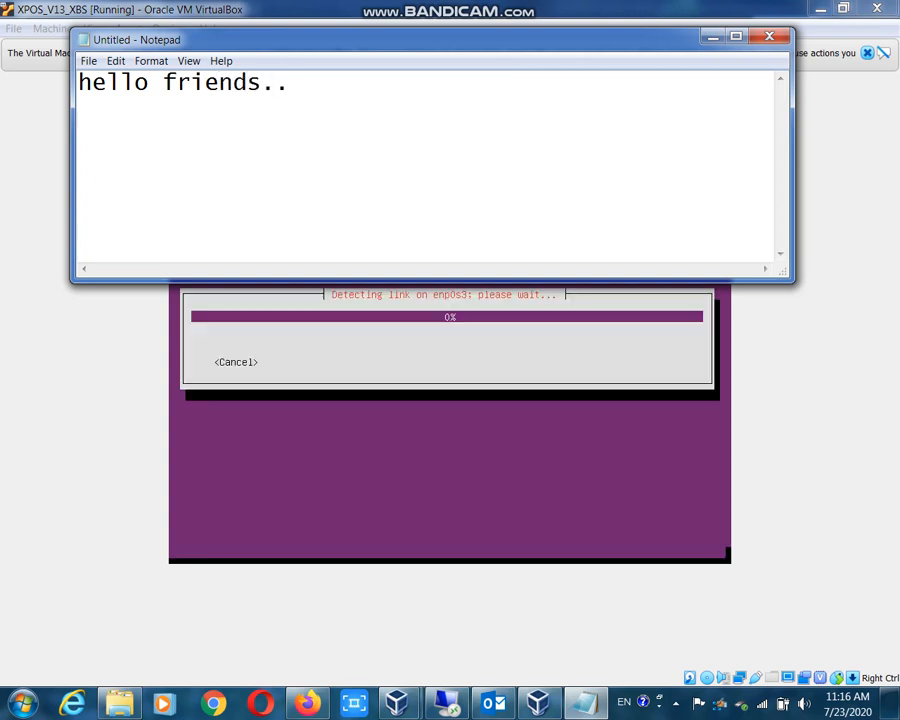
key(Return)
text(today to)
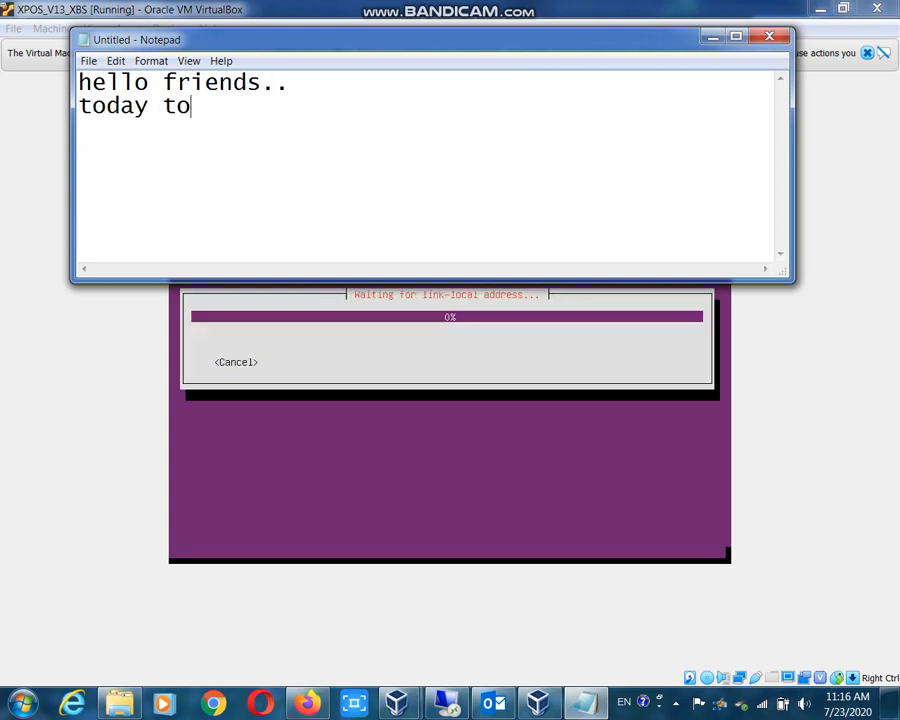
text(pic is inst)
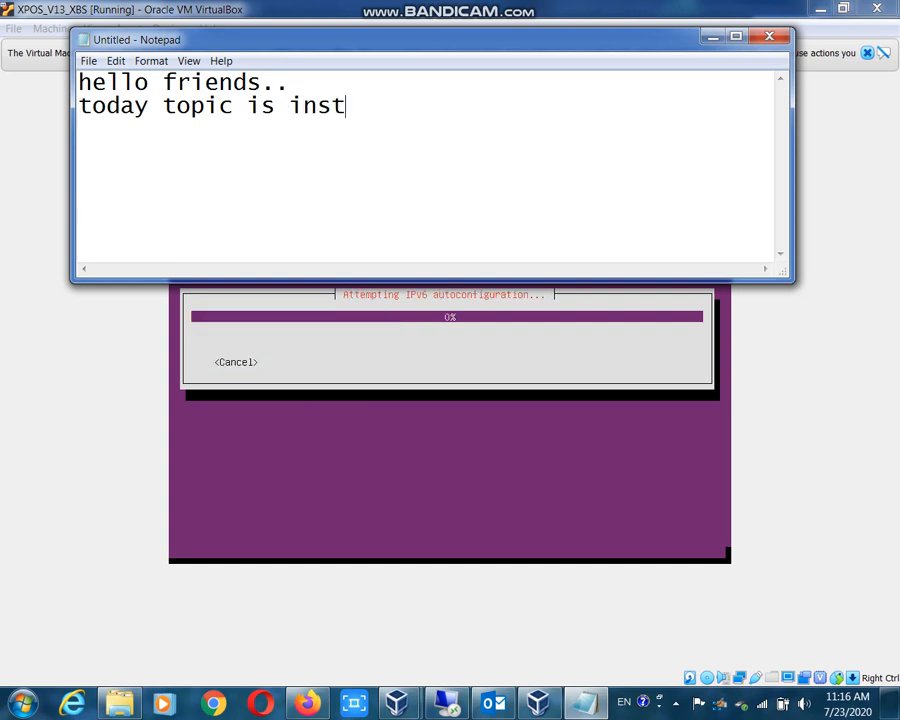
text(allation of u)
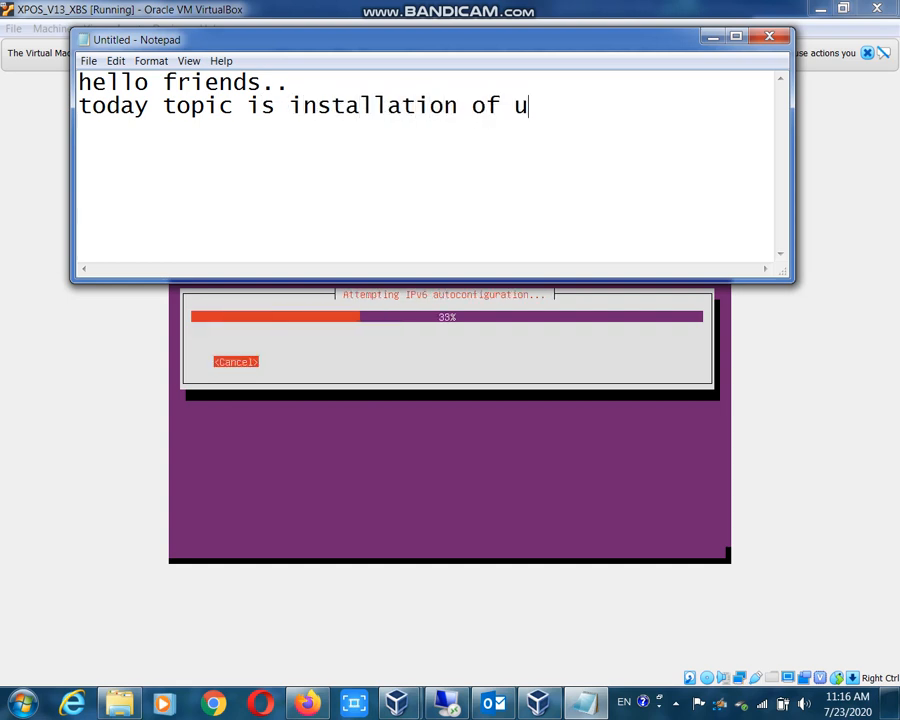
text(buntu 1)
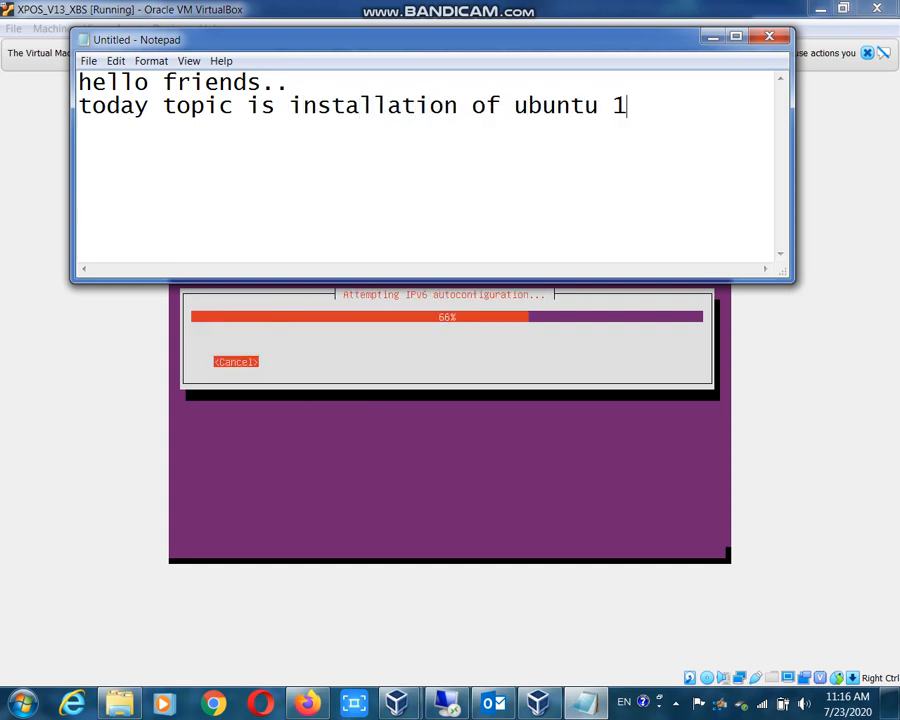
text(6.0)
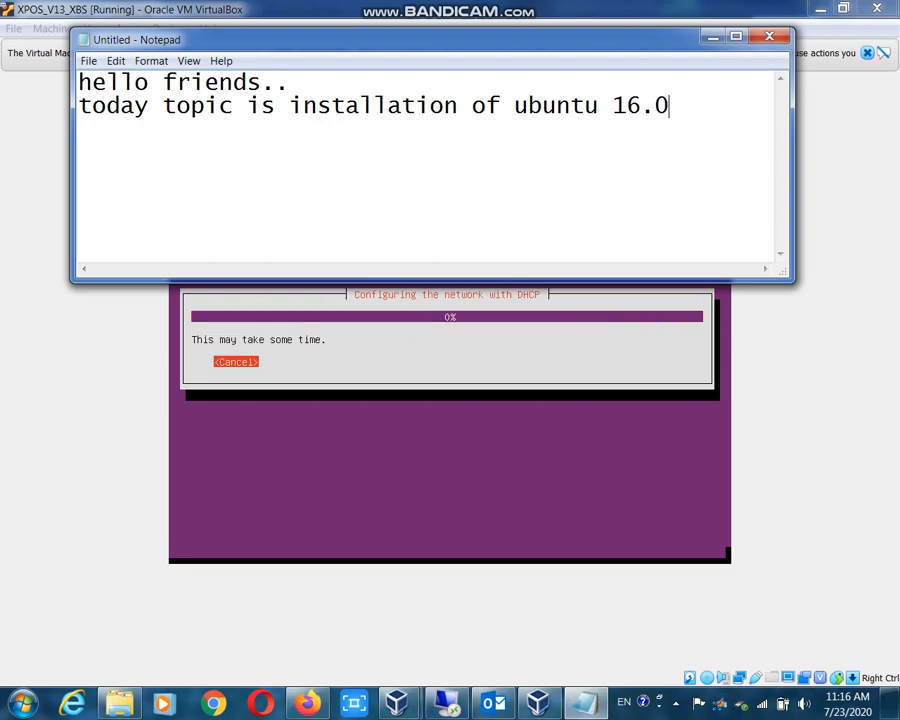
text(4 server)
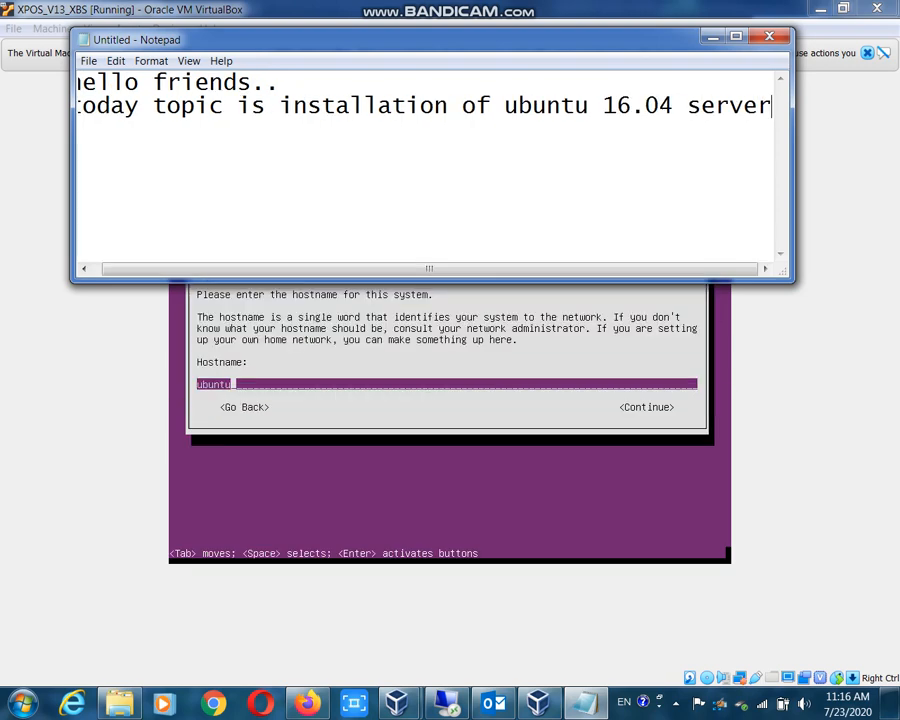
- Continue the note on a third line with "on virtual machine or any physical machine."
key(Return)
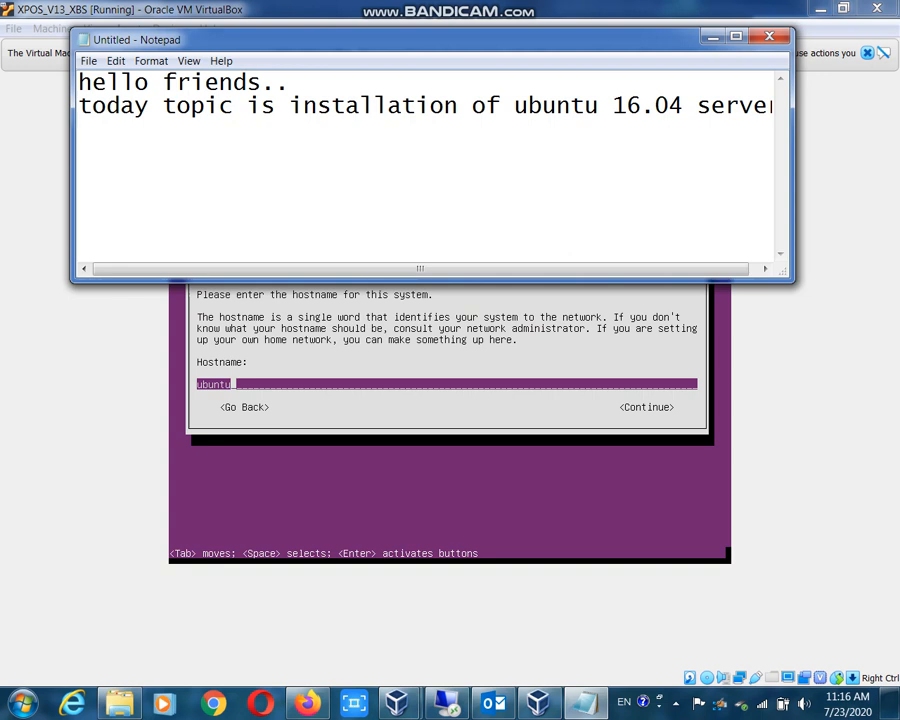
text(on vir)
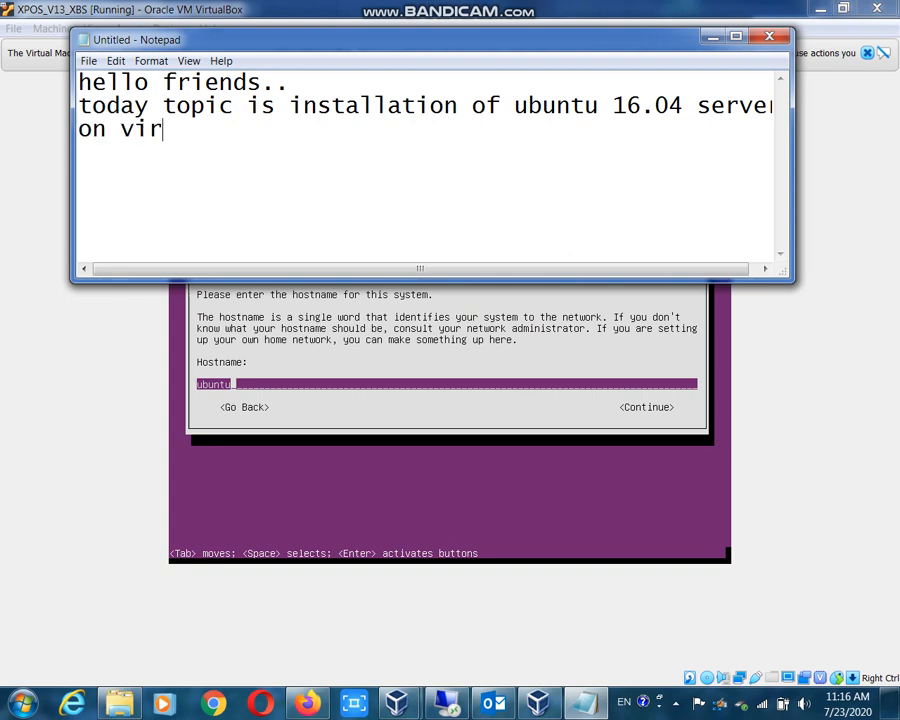
text(tual machine o)
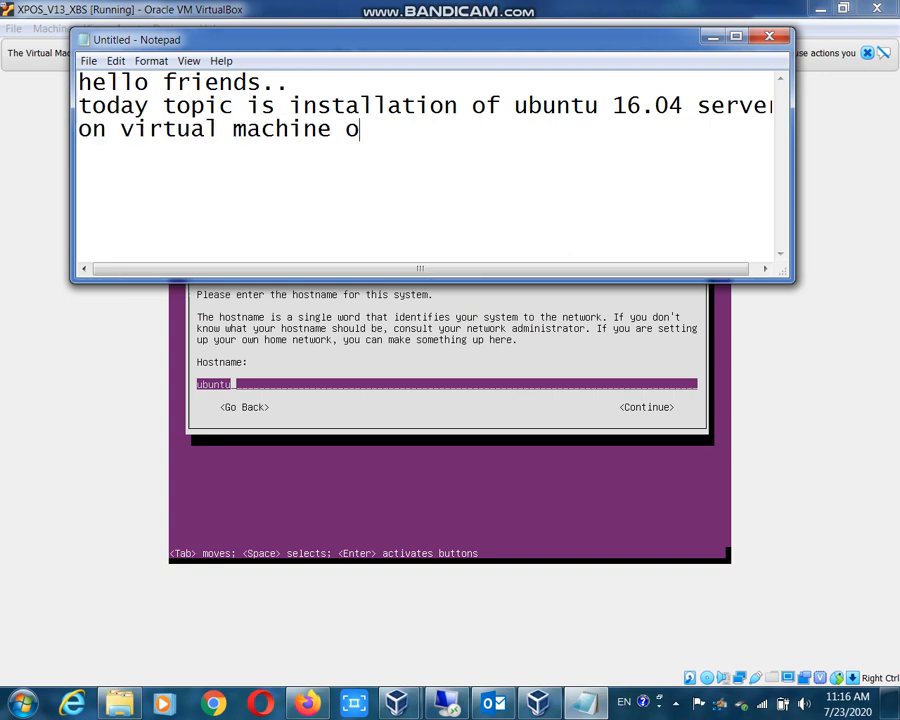
text(r any phy)
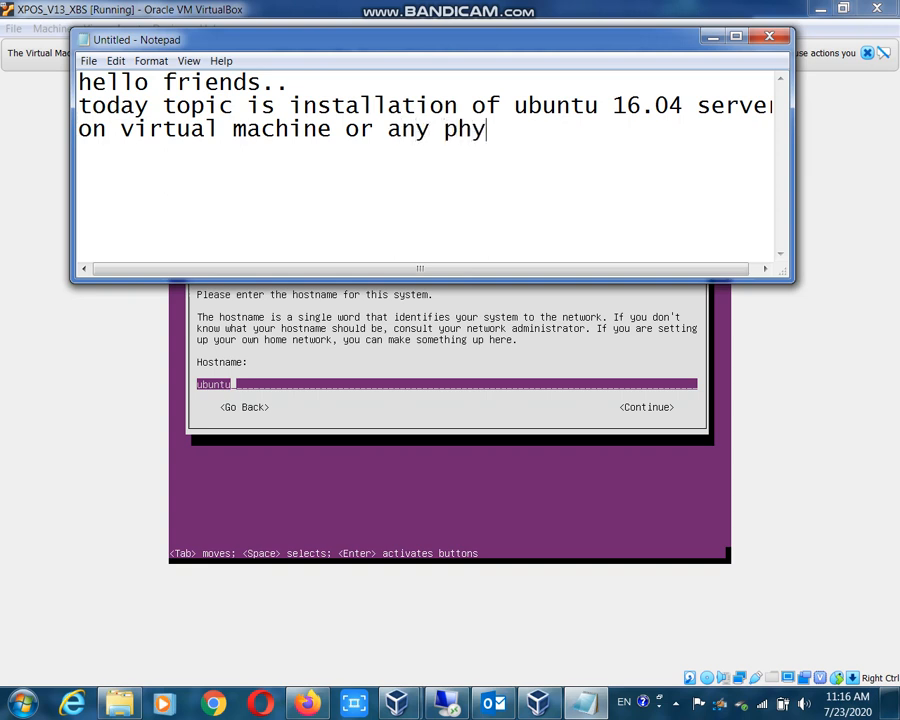
text(sical machine)
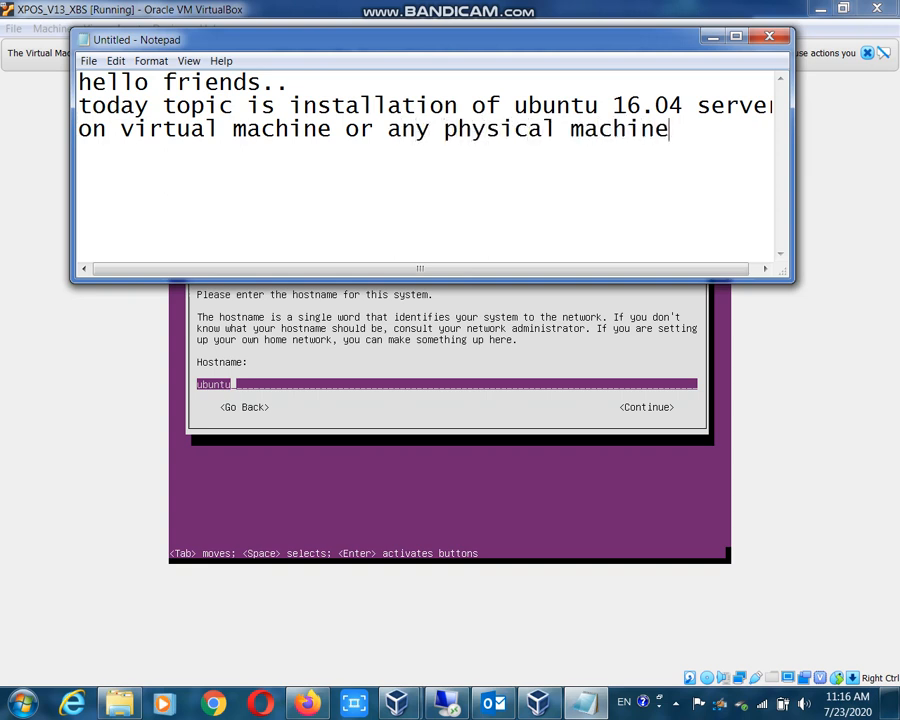
text(.)
- Add a fourth line to the note reading "so be there to watch full video and after that"
key(Return)
text(so be there to)
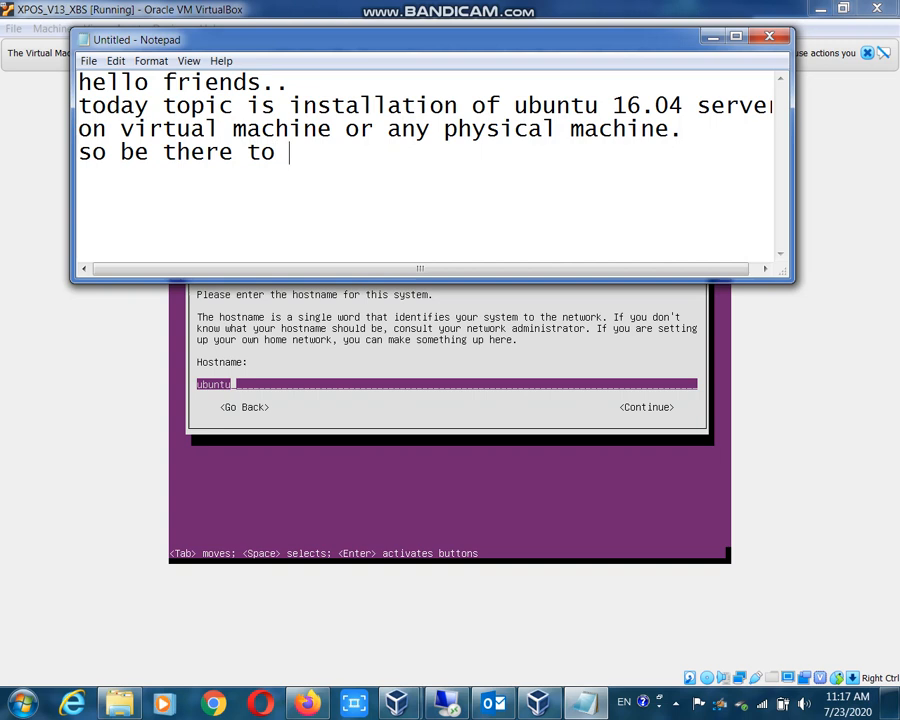
text( watch)
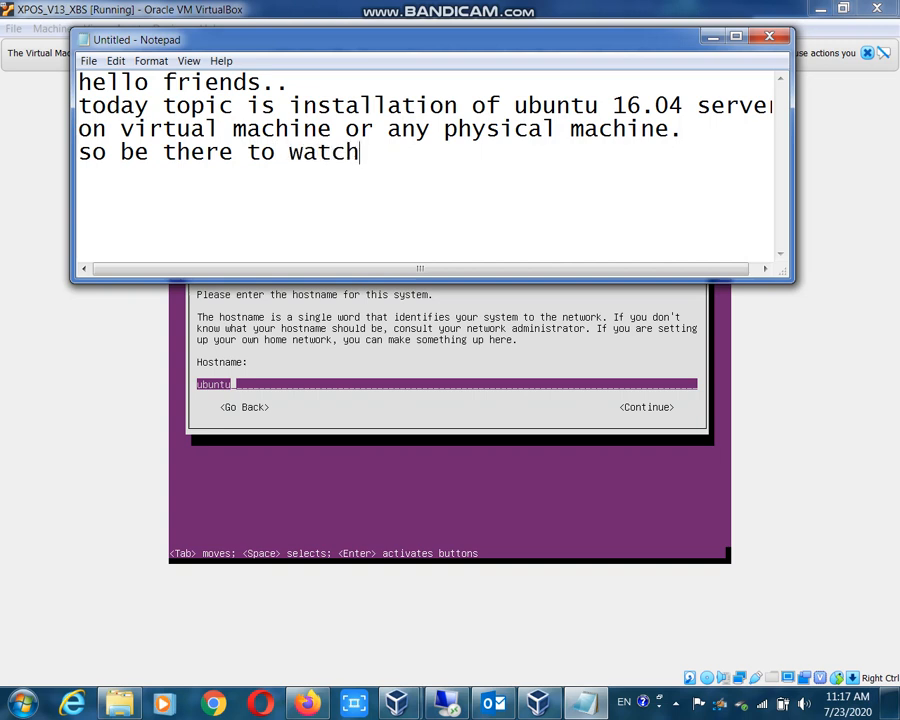
text( full vid)
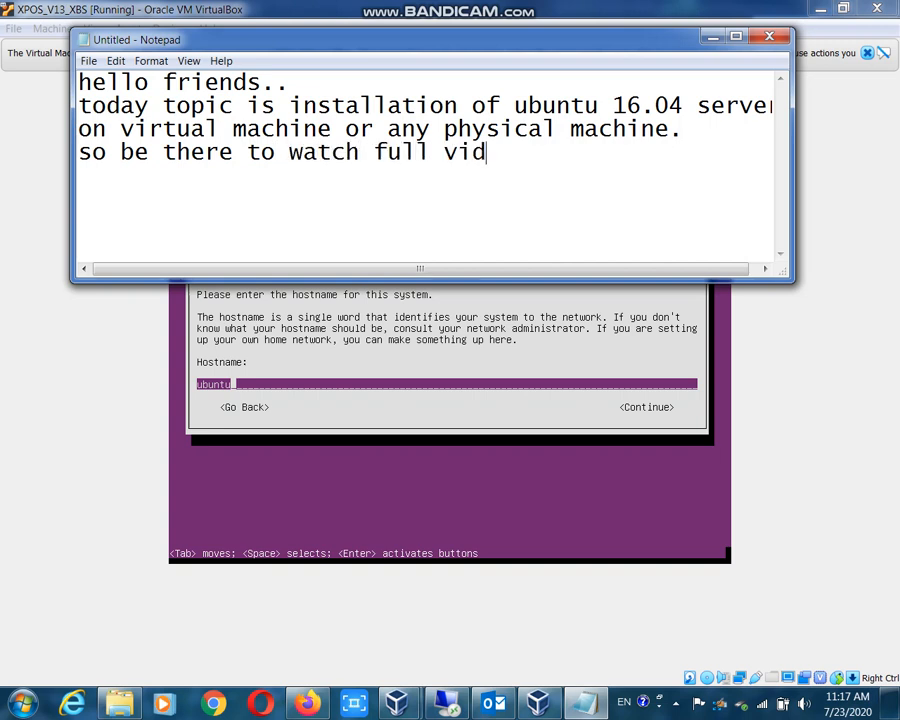
text(eo an)
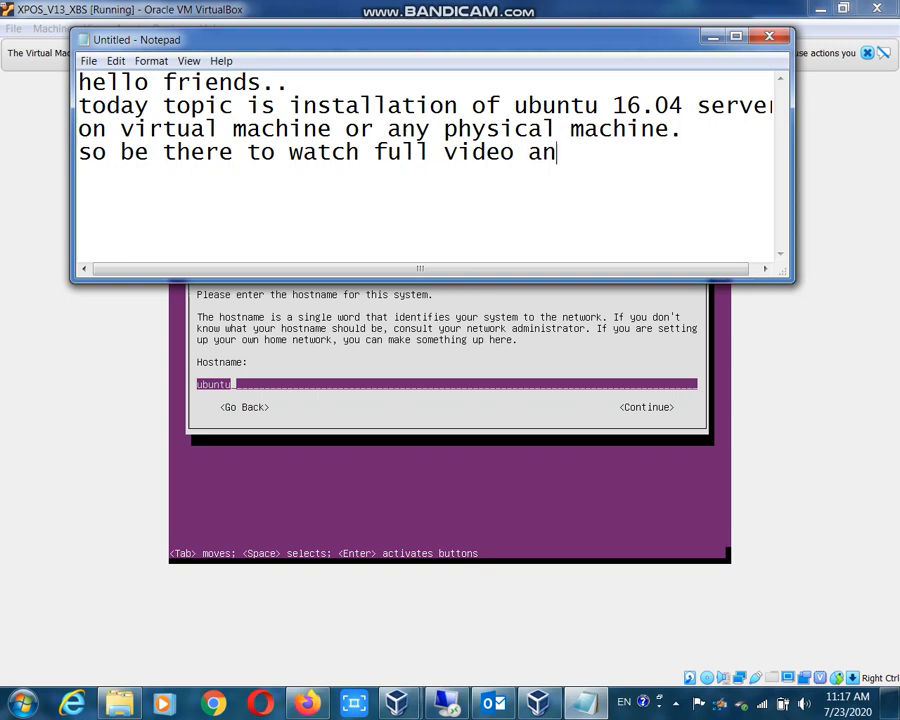
text(d after thea)
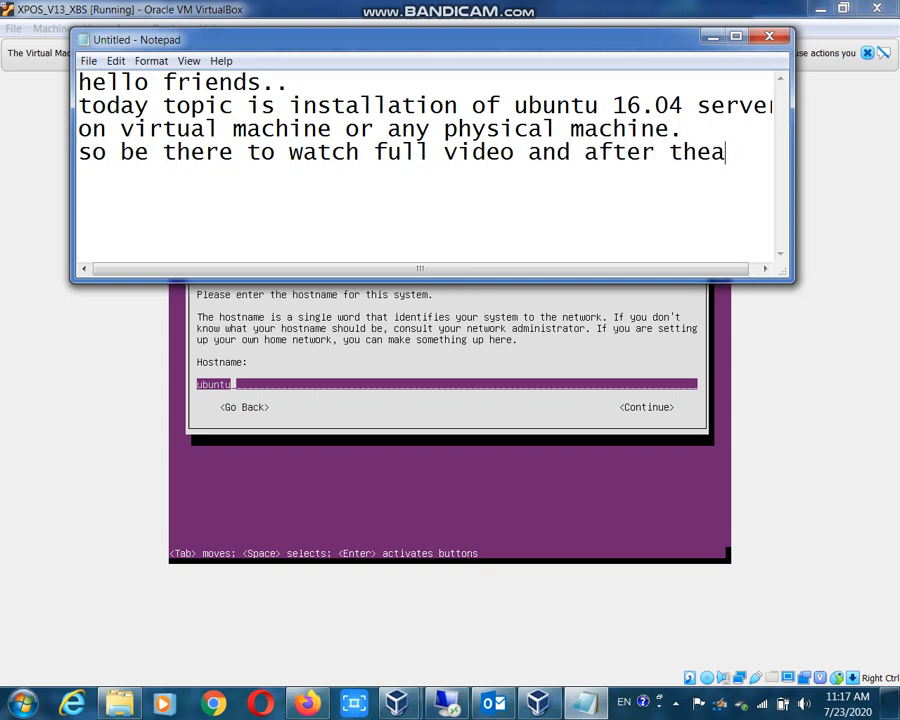
key(BackSpace)
key(BackSpace)
text(at c)
key(BackSpace)
- Write "comment section for any queries..." on the fifth line of the note
text(commen)
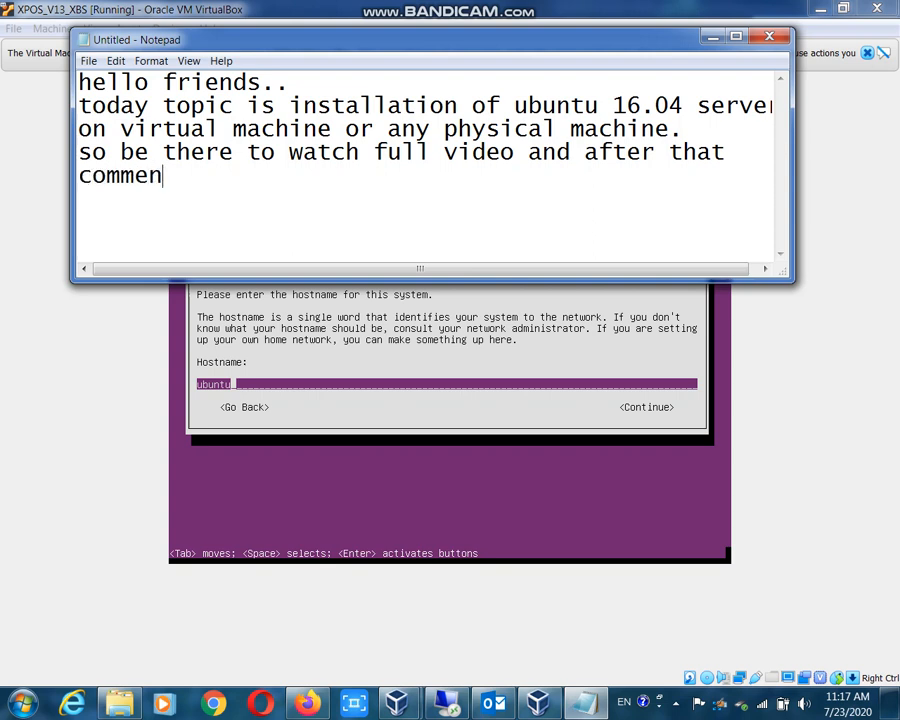
text(t section for)
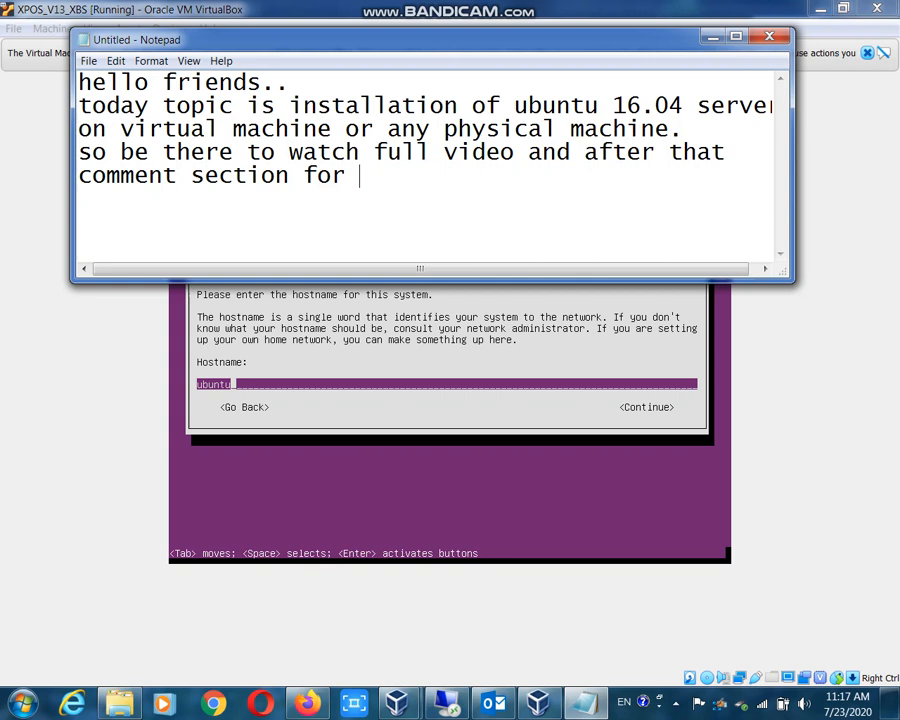
text( any que)
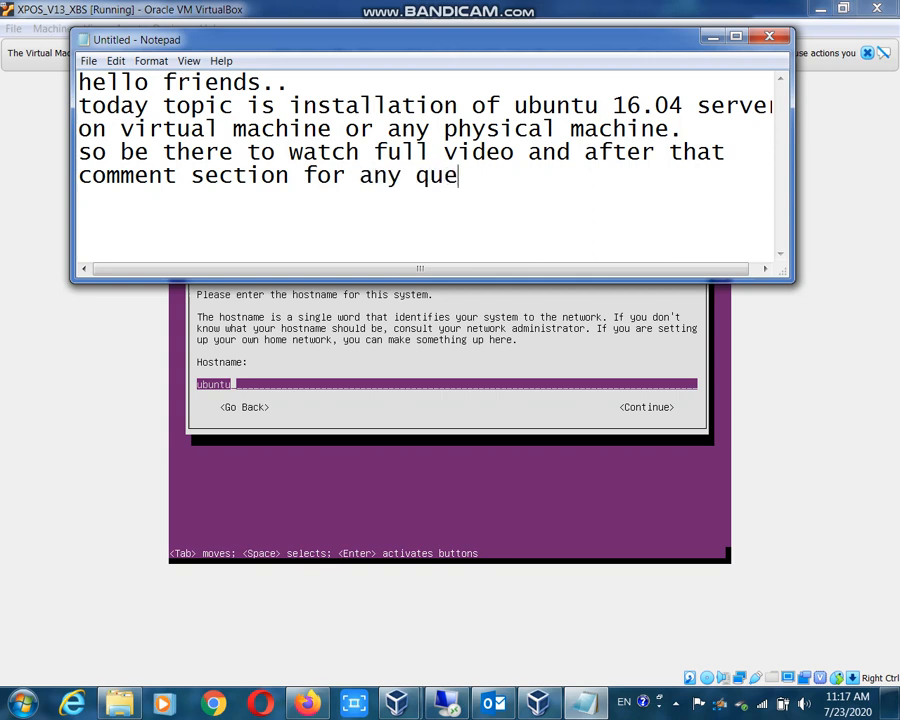
text(ries...)
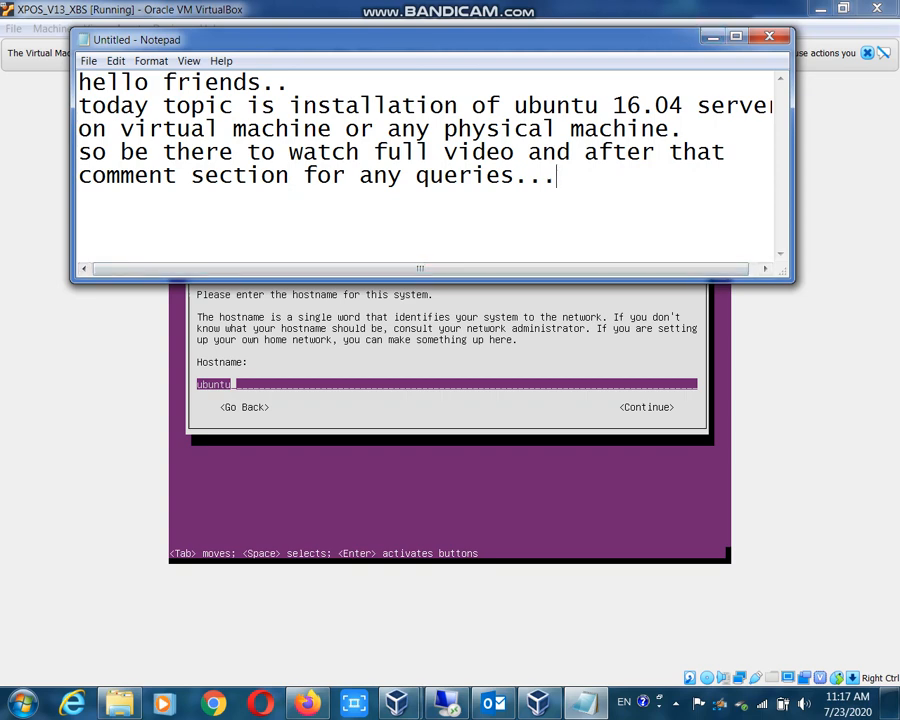
- Move the note window slightly upward and shorten it to uncover the installer's whole network configuration dialog
drag(621, 40, 625, 0)
drag(625, 40, 625, 36)
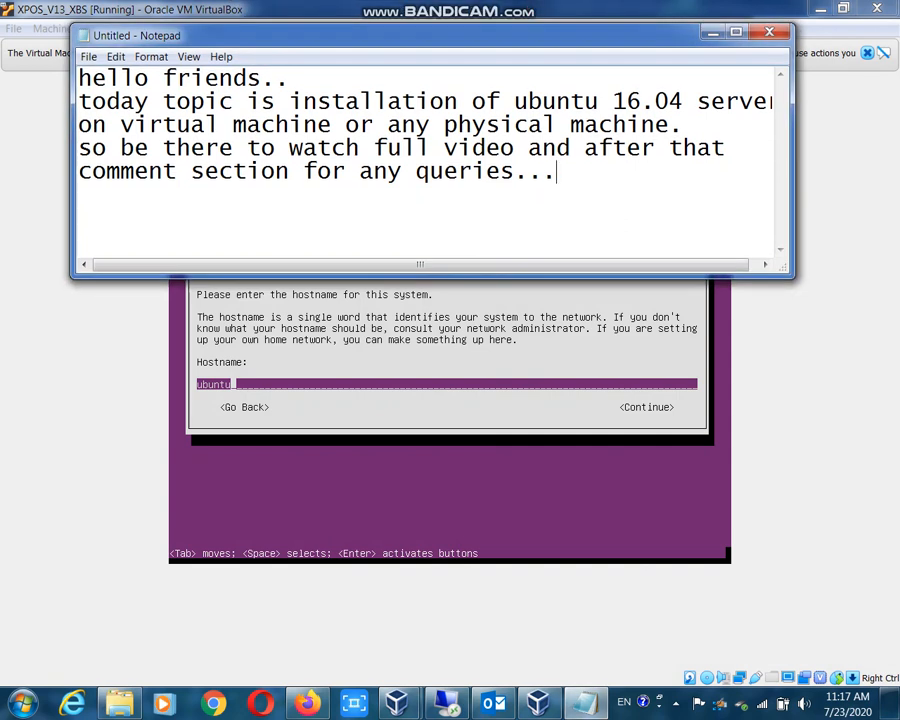
drag(440, 277, 440, 248)
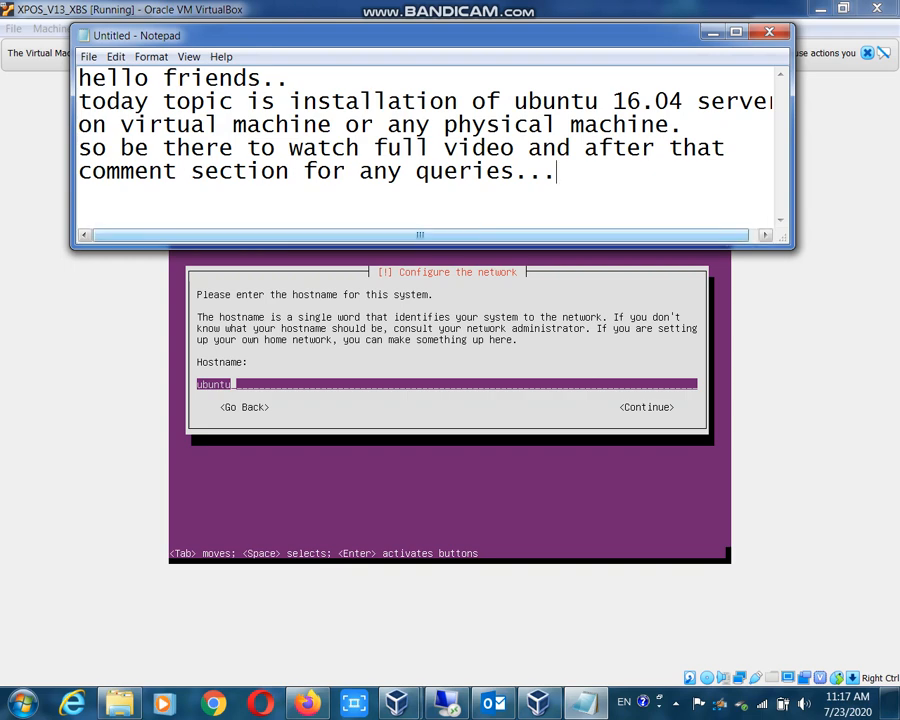
- Add the line "ok let me guide you step by step." below the comment section line and start a new line
key(Return)
text(o)
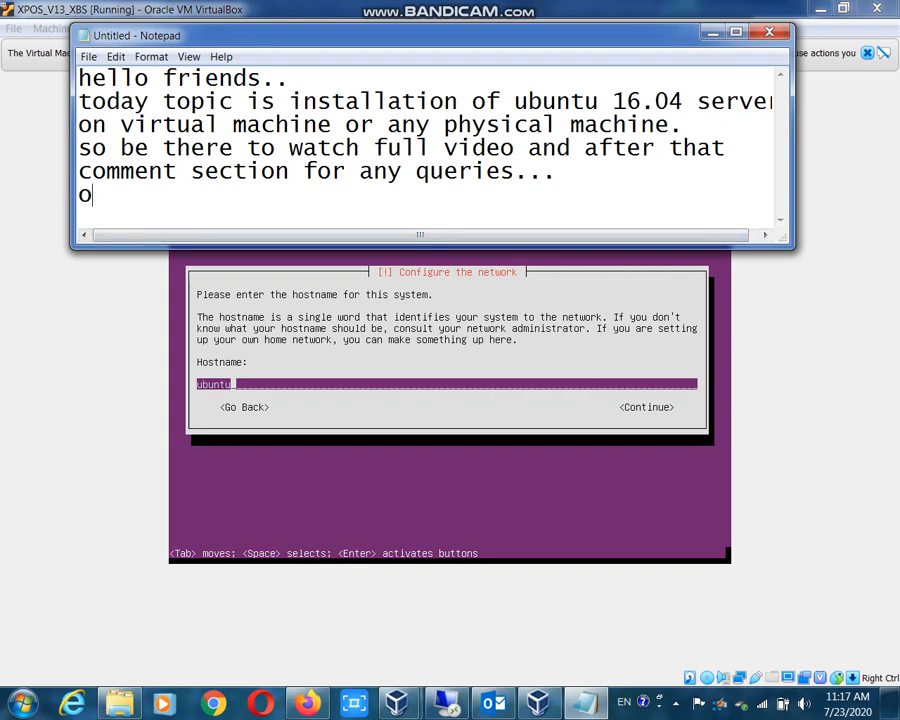
text(k let me g)
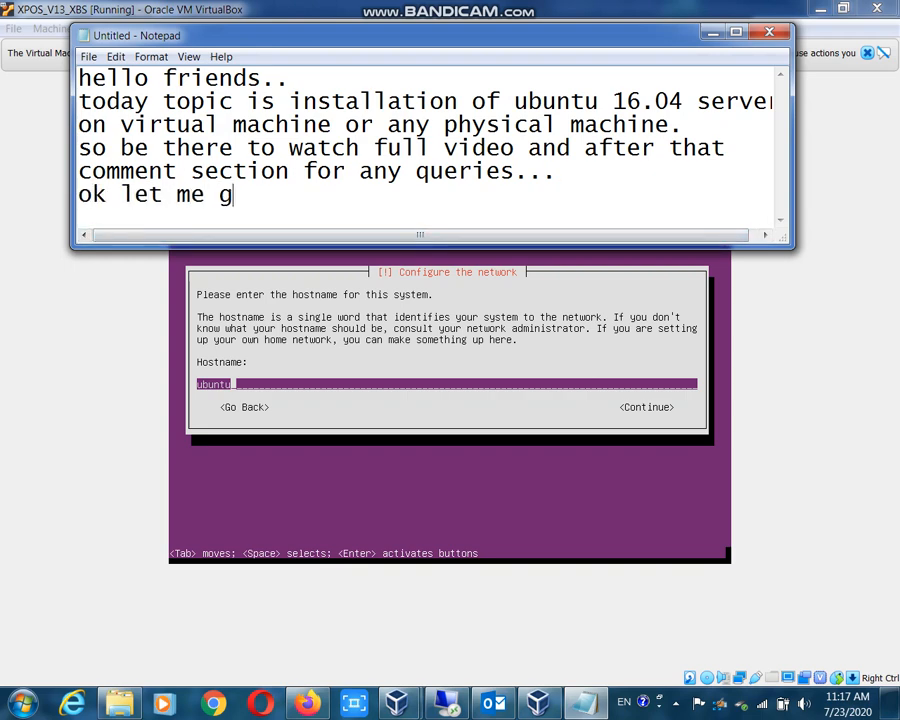
text(uide you s)
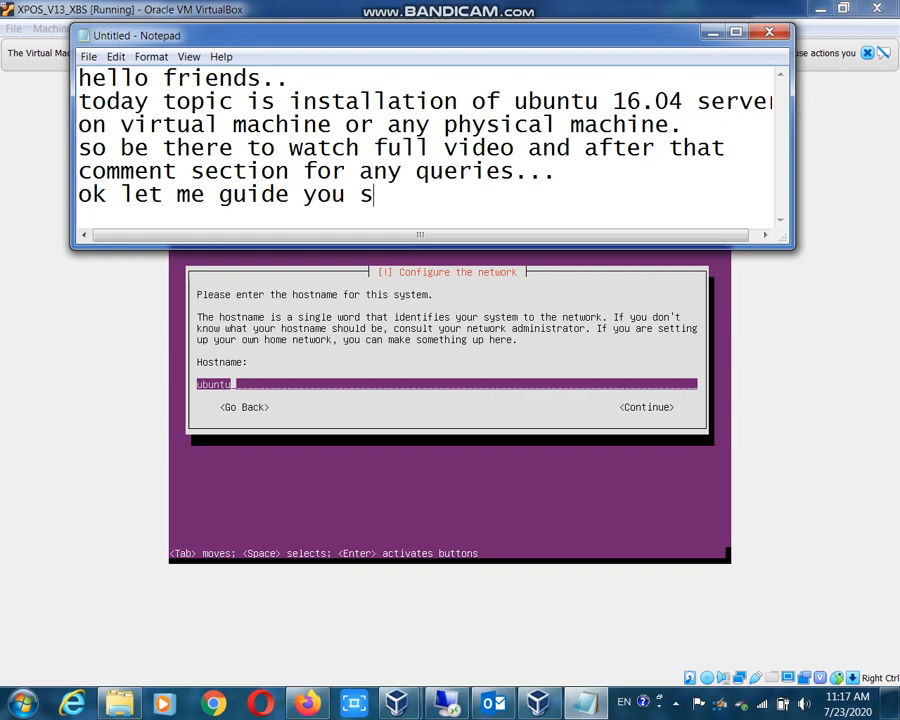
text(tep by step)
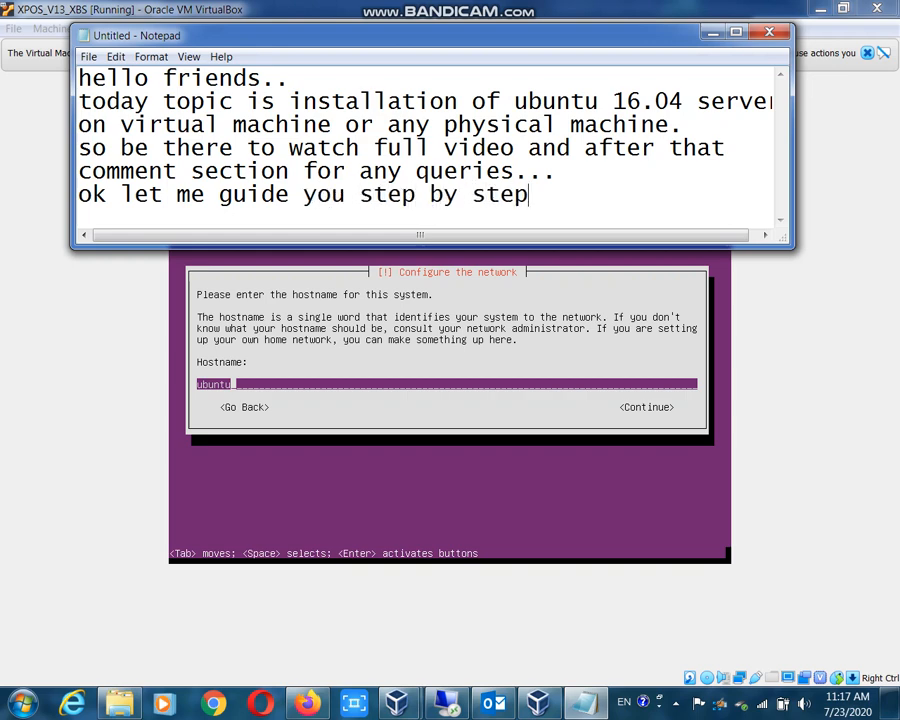
text(.)
key(Return)
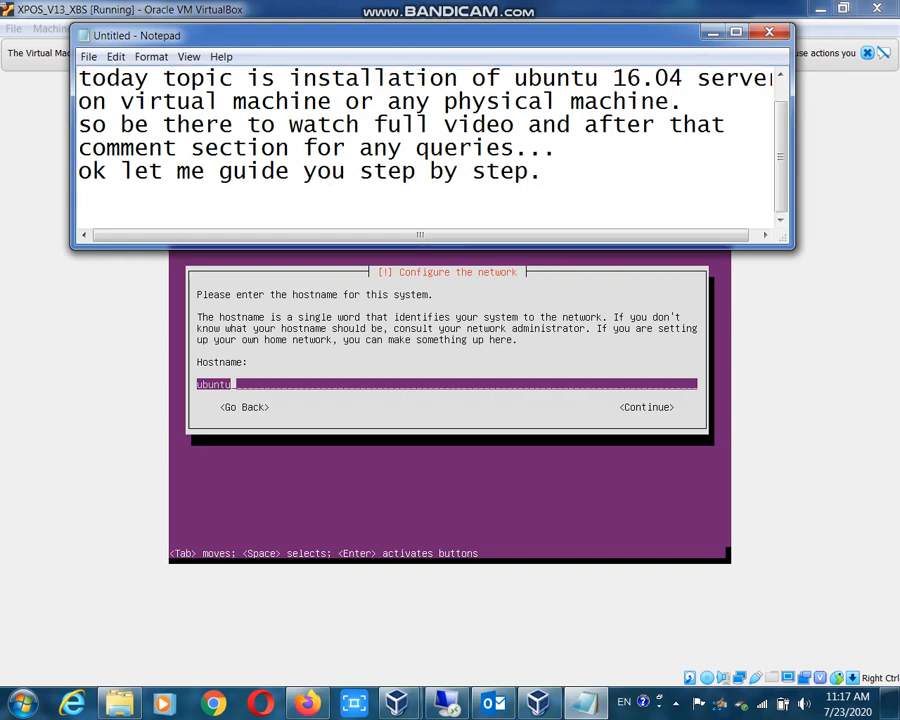
- Write "this screen is for network adaptor configuration" on the new line of the note and end the line
text(this screen is )
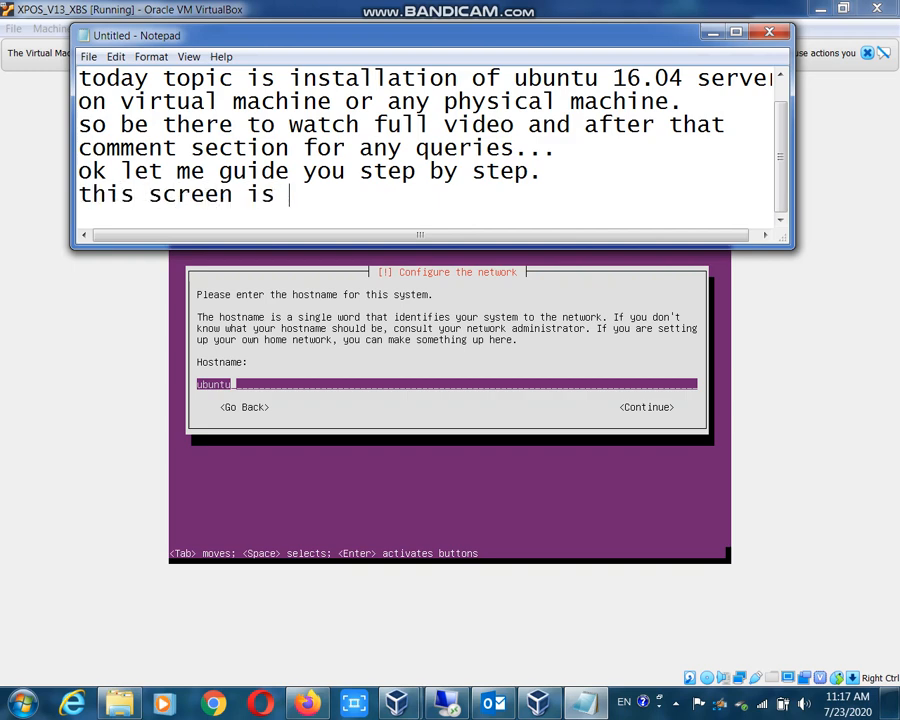
text(for network a)
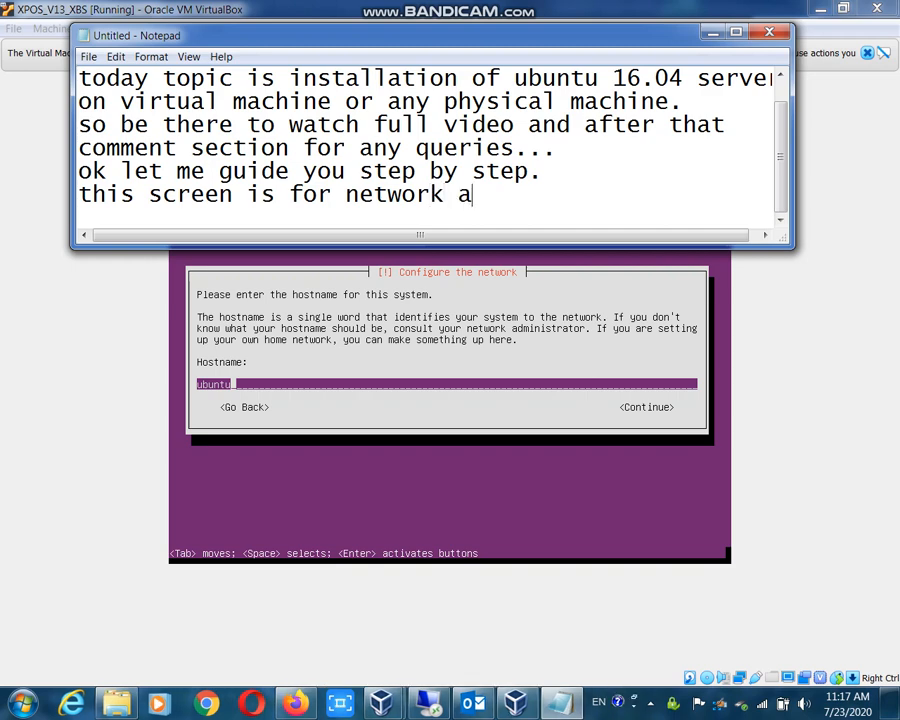
text(daptor confi)
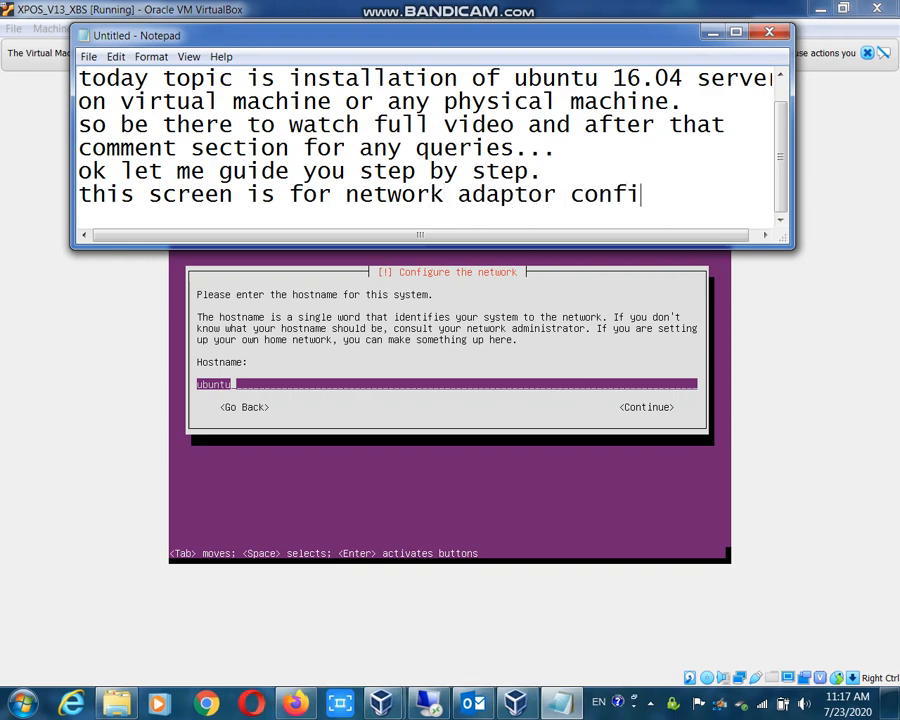
text(guration)
key(Return)
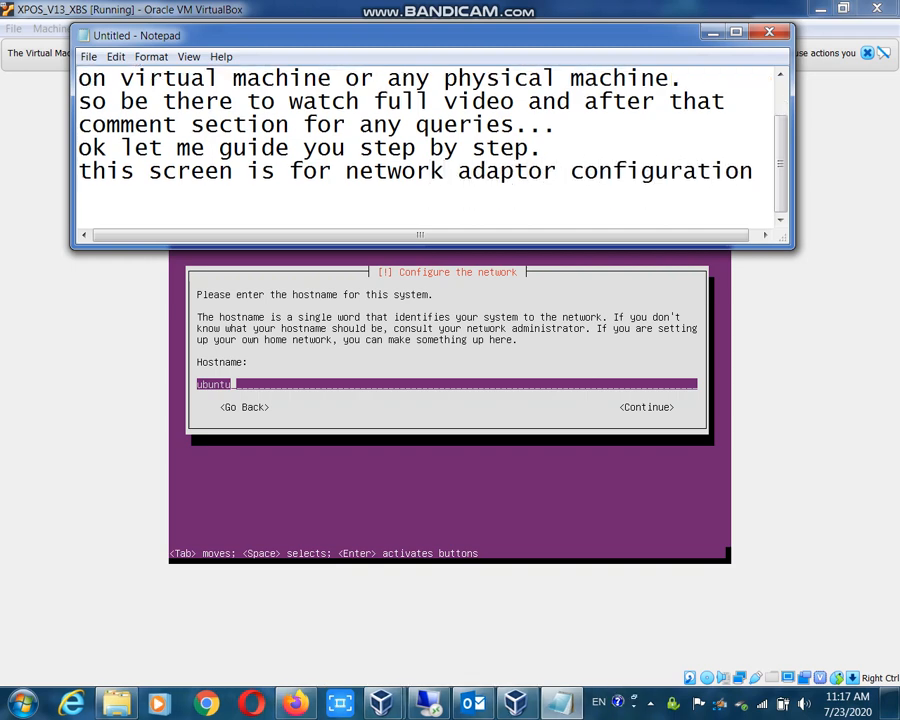
- Explain the screen in the note with "you can set your host name and its ip address", followed on a new line by "manually on this screen."
text(you can s)
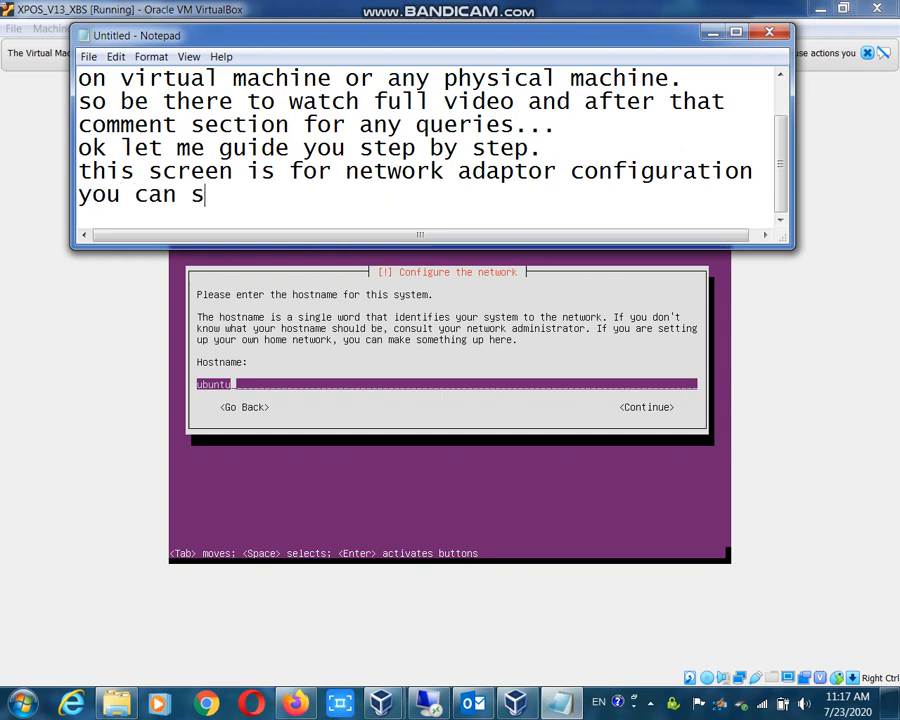
text(et your host)
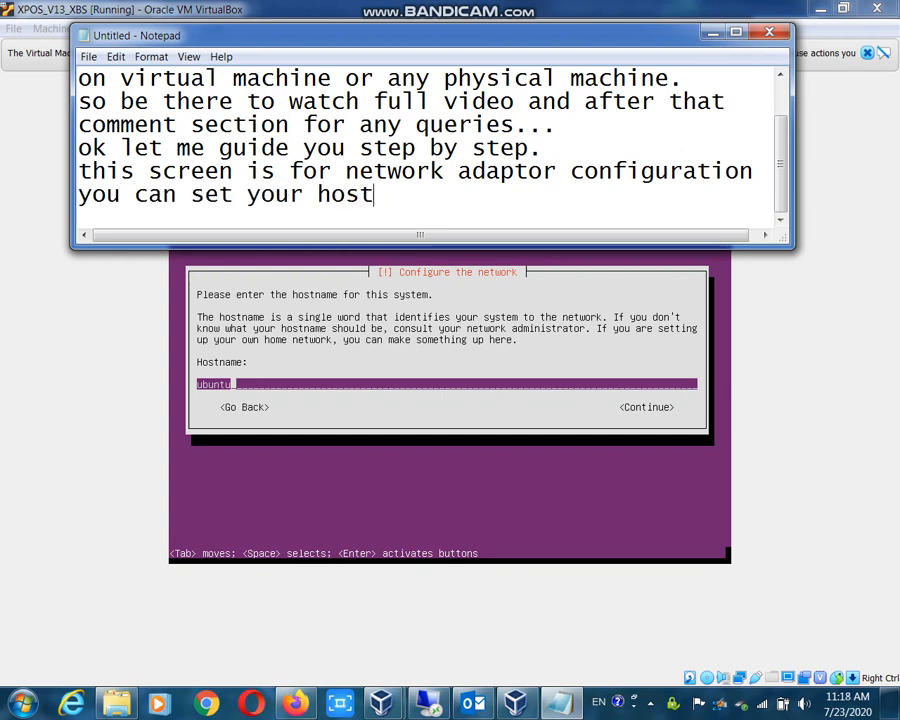
text( name)
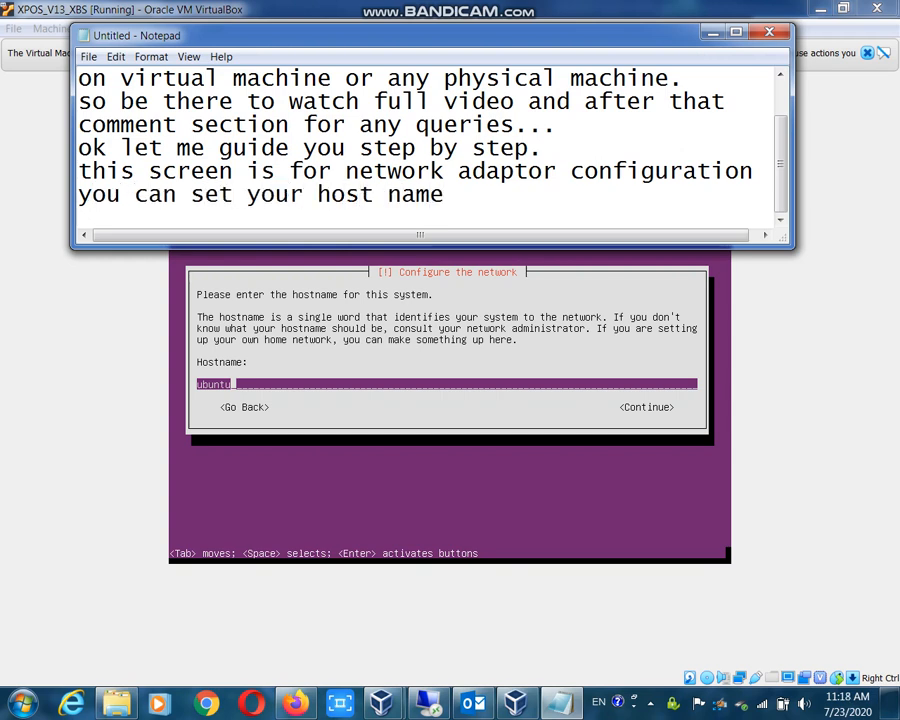
text( and it)
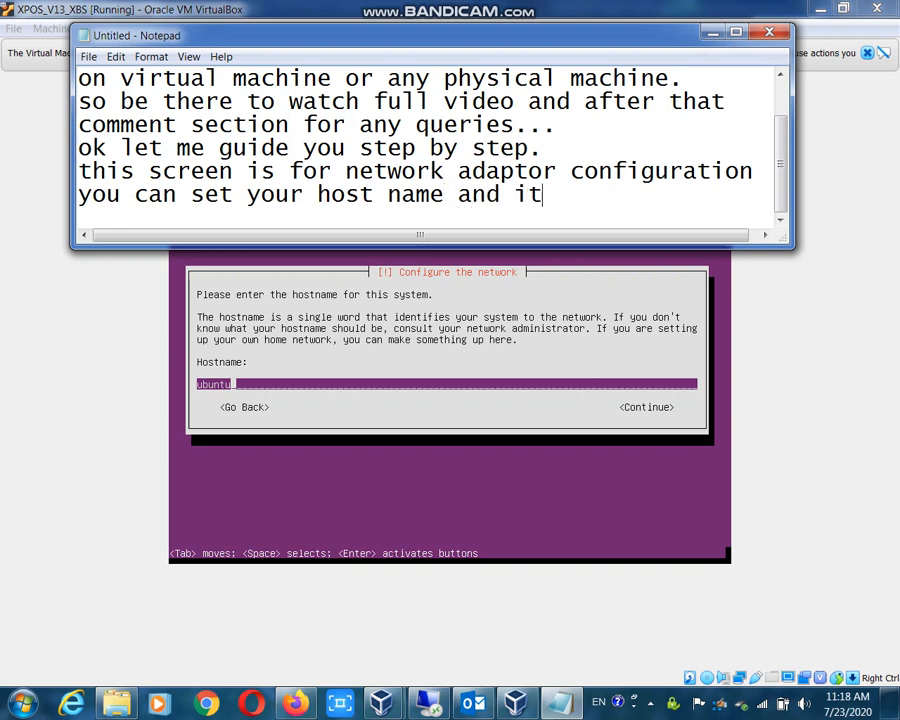
text(s ip address)
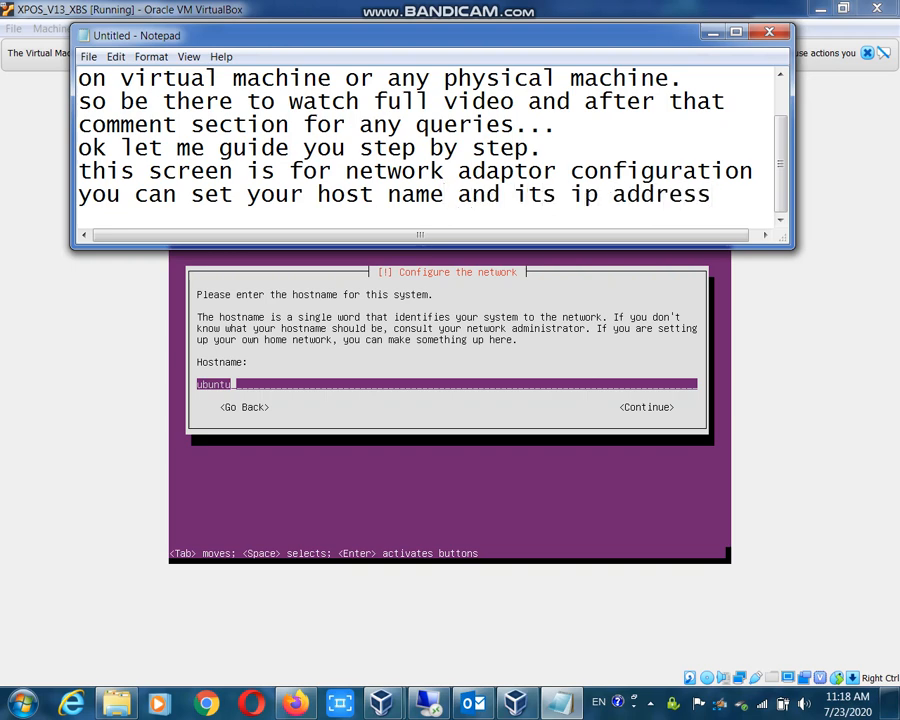
key(Return)
text(m)
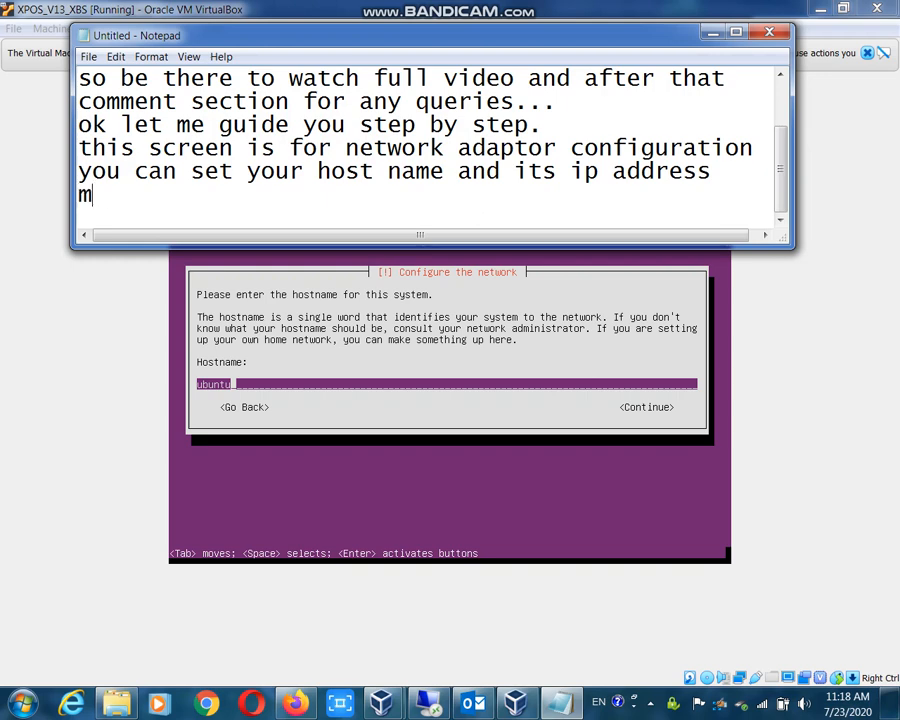
text(anually on th)
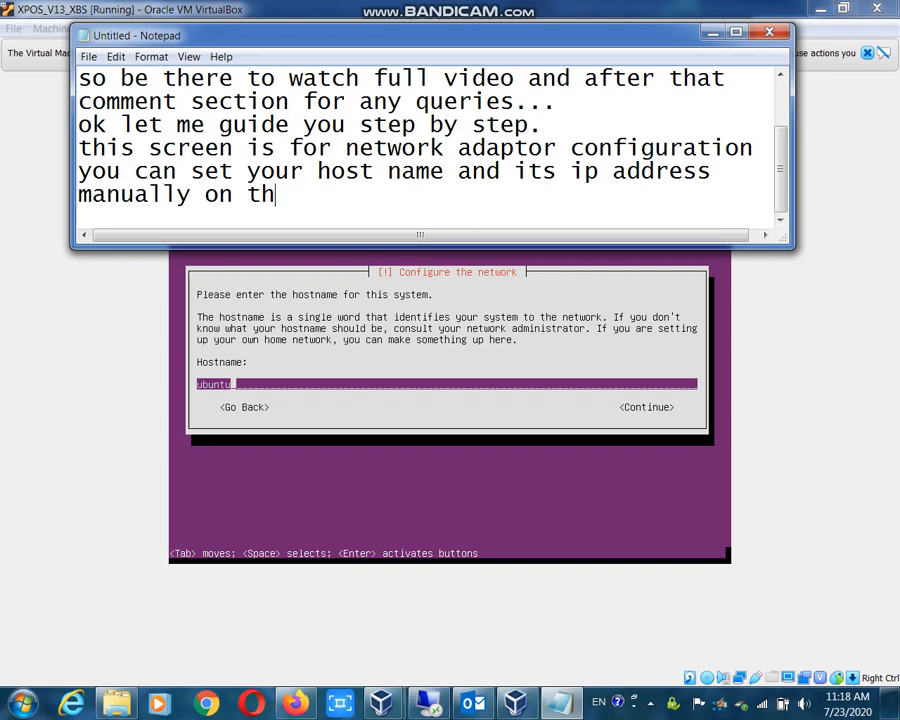
text(is screen.)
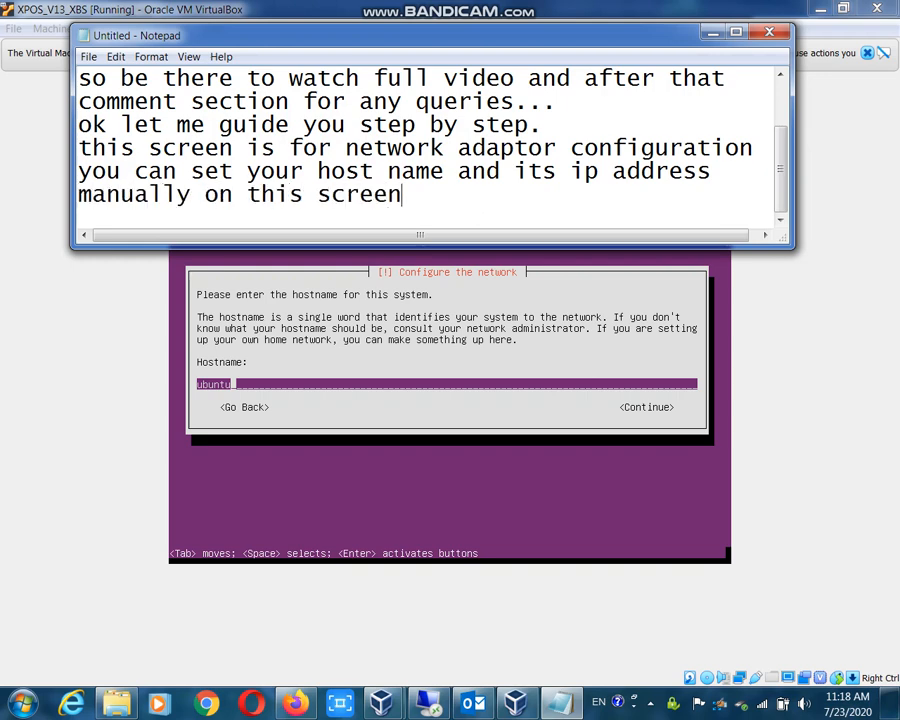
key(Return)
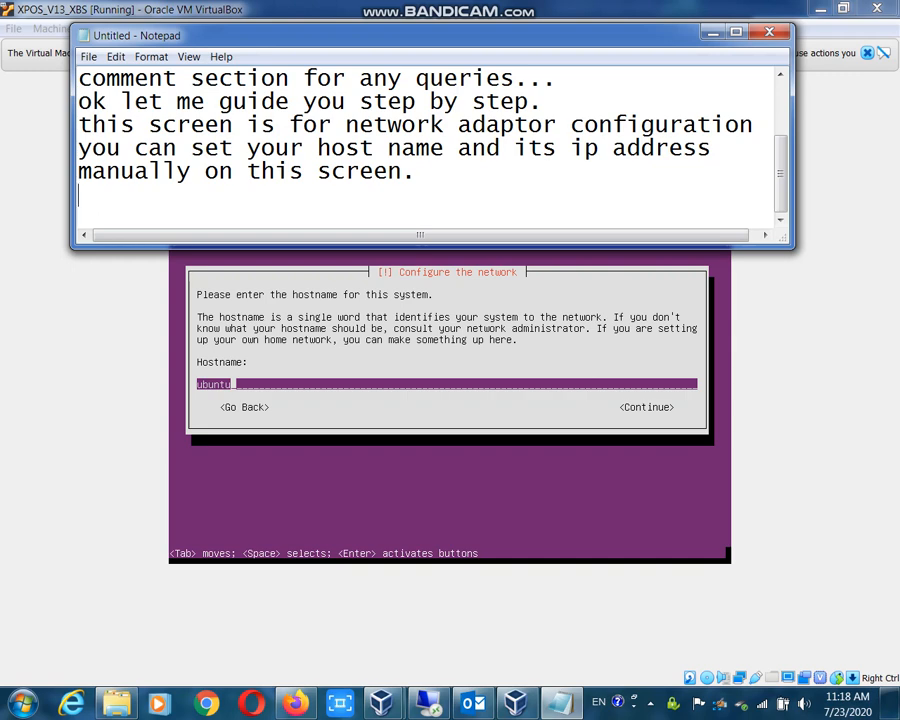
- Switch to the virtual machine, replace the installer's hostname with "xpos", and continue to the user setup
key(alt+Tab)
key(BackSpace)
key(BackSpace)
key(BackSpace)
key(BackSpace)
key(BackSpace)
key(BackSpace)
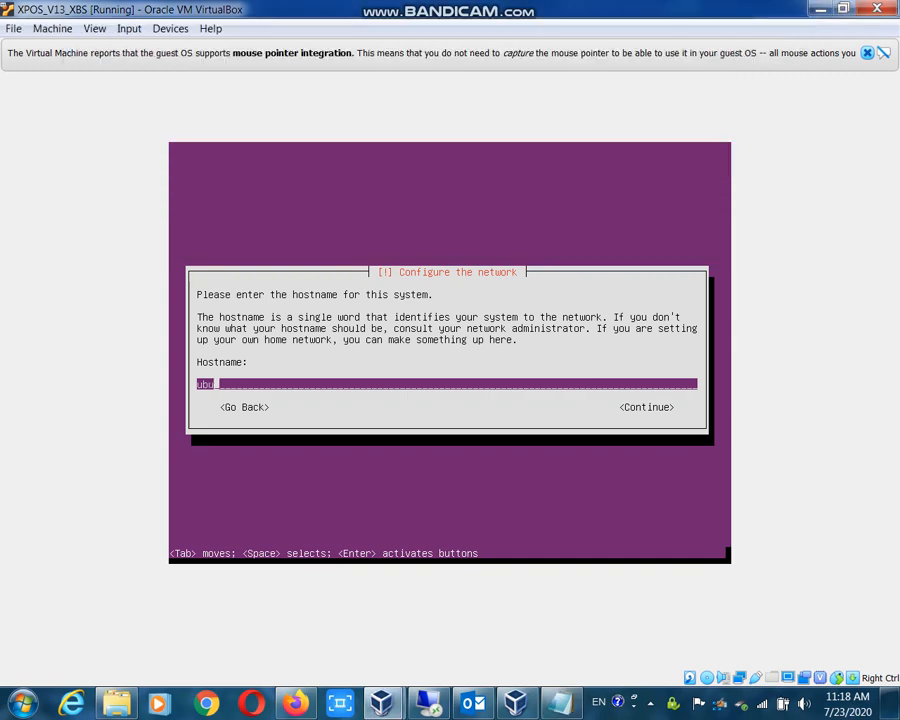
text(xpos)
key(Tab)
key(Return)
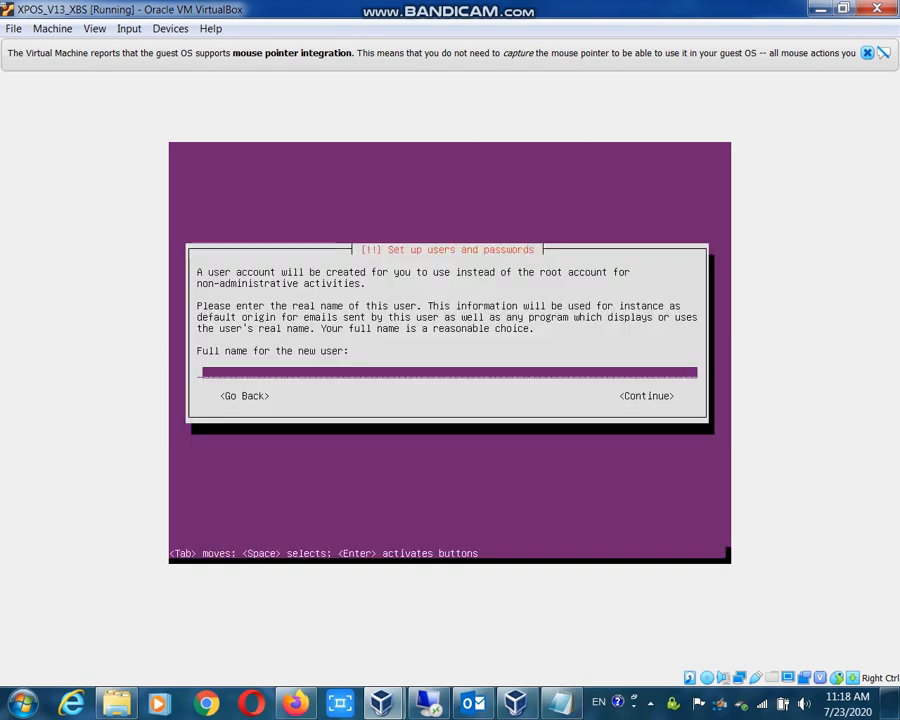
- Enter "xpos" as the new user's full name and accept "xpos" as the account username
text(xpos)
key(Tab)
key(Return)
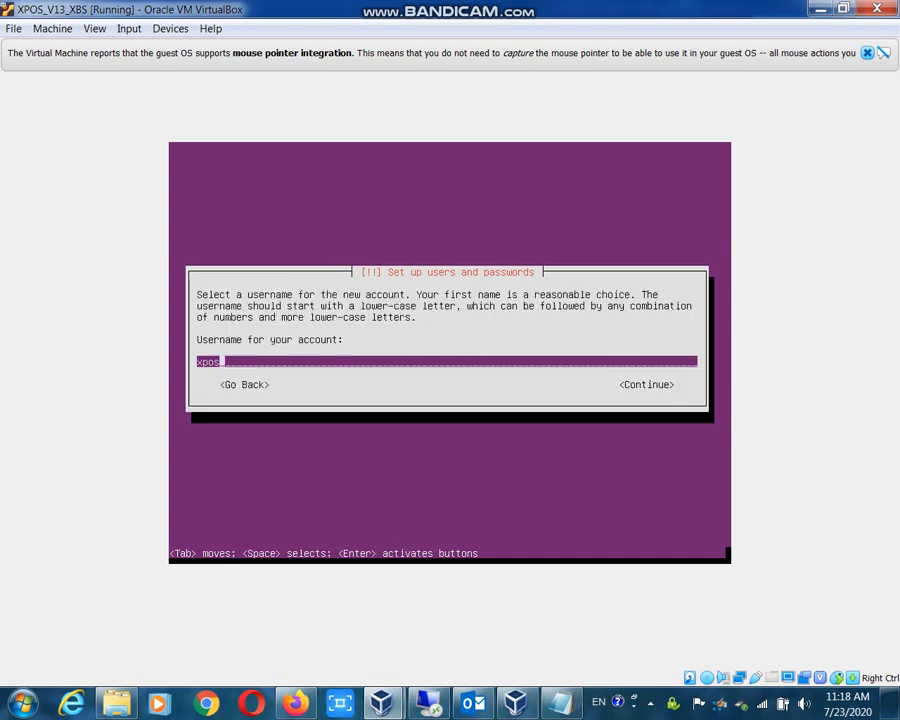
key(Tab)
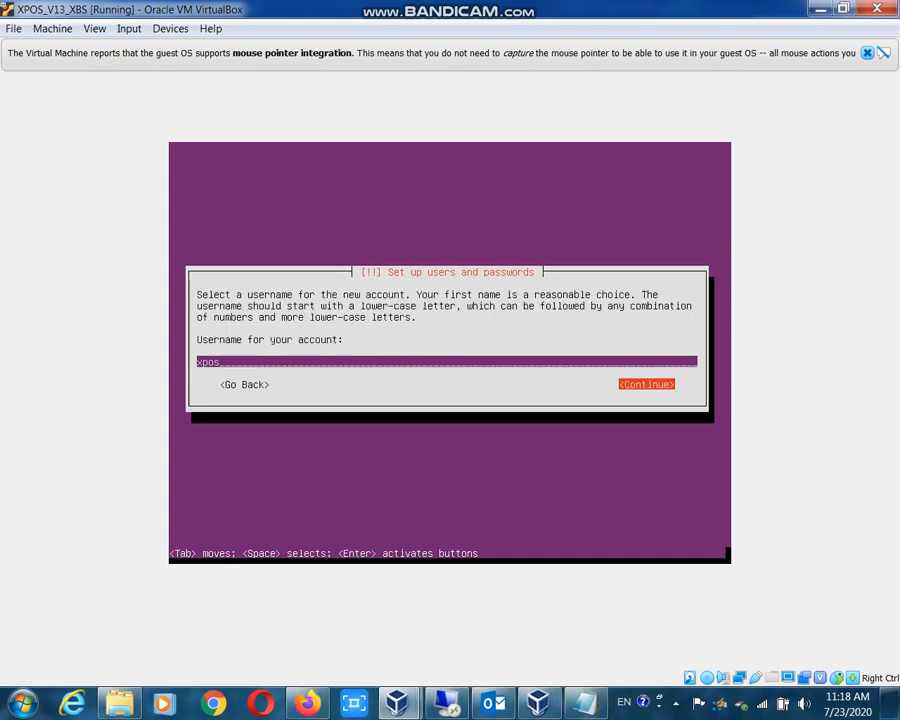
key(Return)
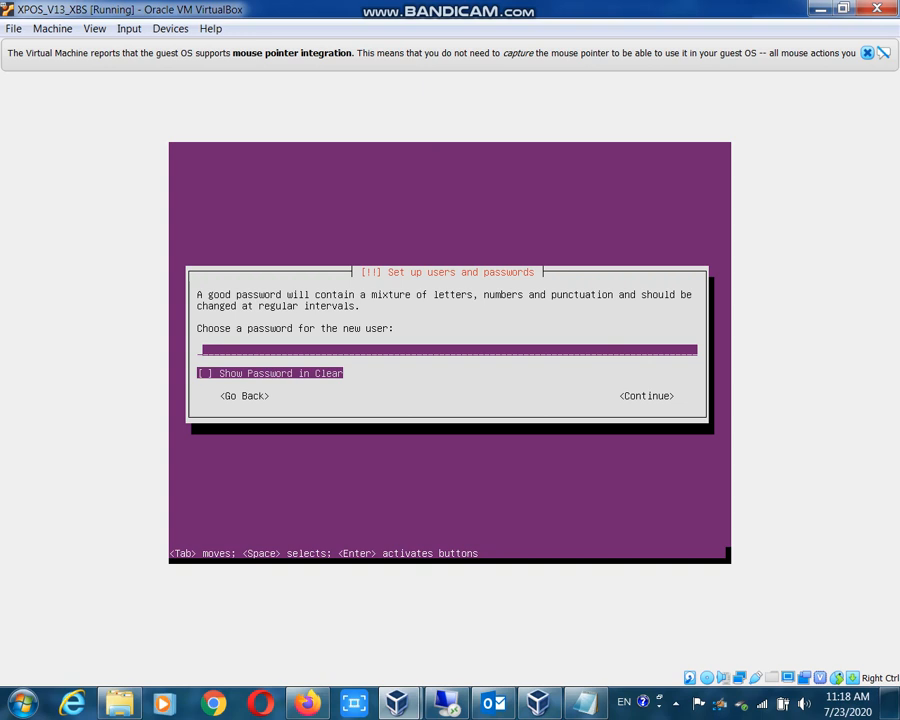
- Enter the new user's account password and re-enter the same password to verify it
text(****)
key(Tab)
key(Tab)
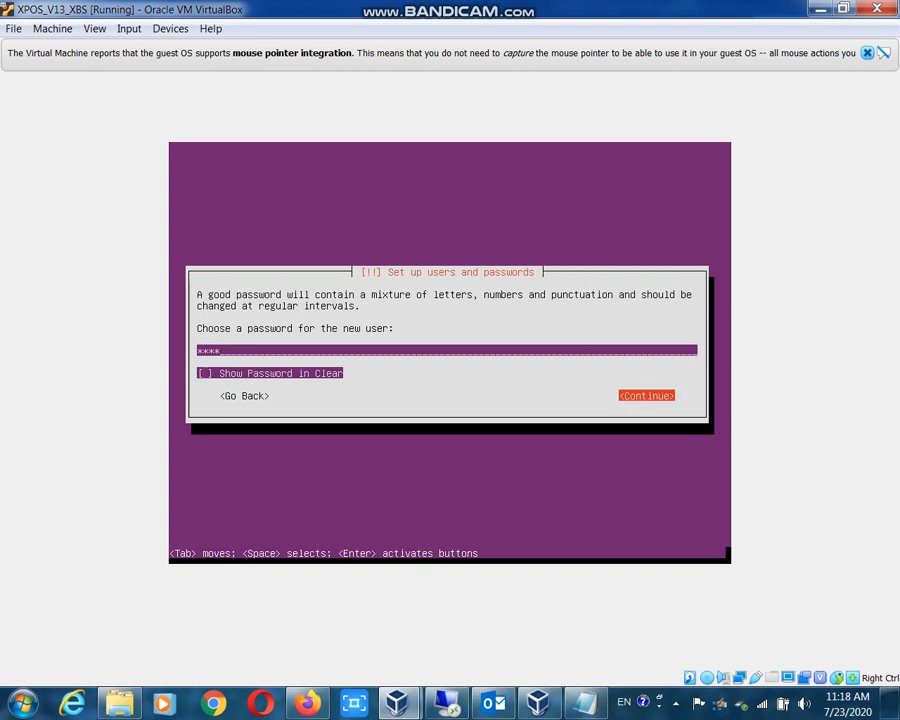
key(Return)
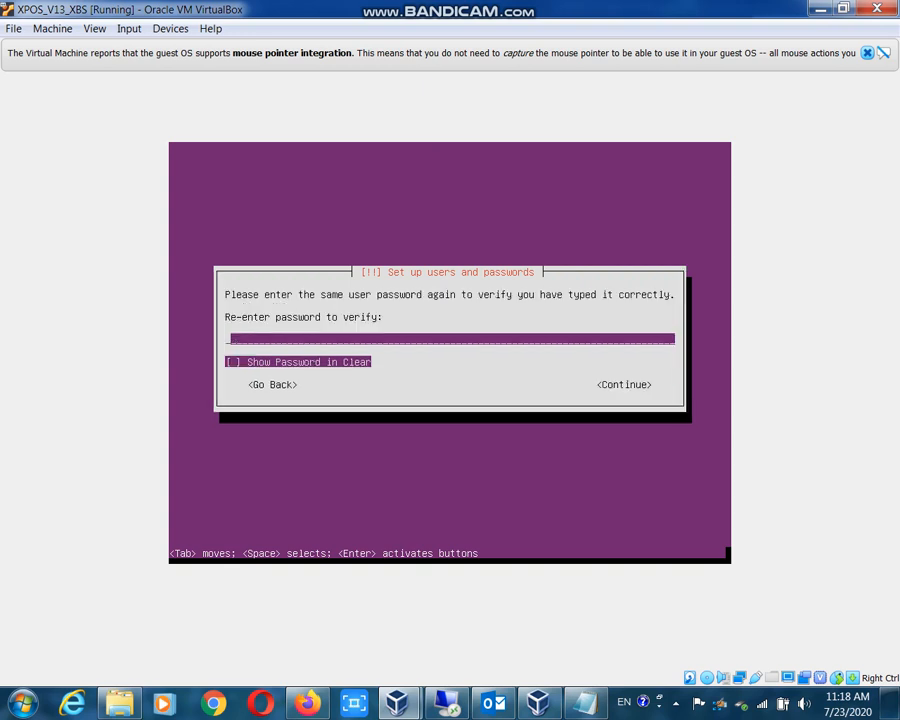
text(****)
key(Tab)
key(Tab)
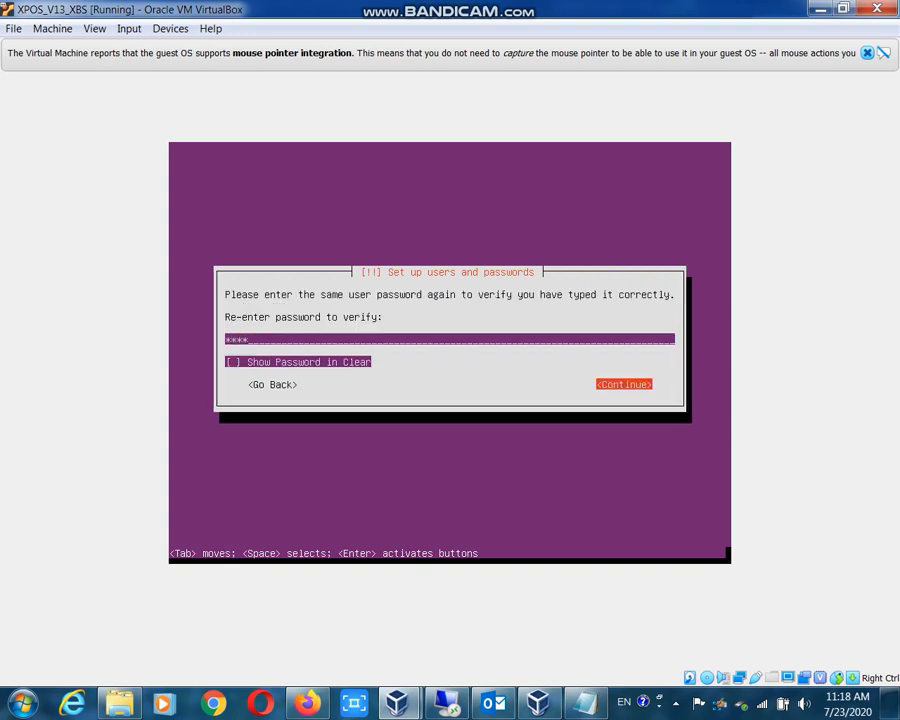
key(Return)
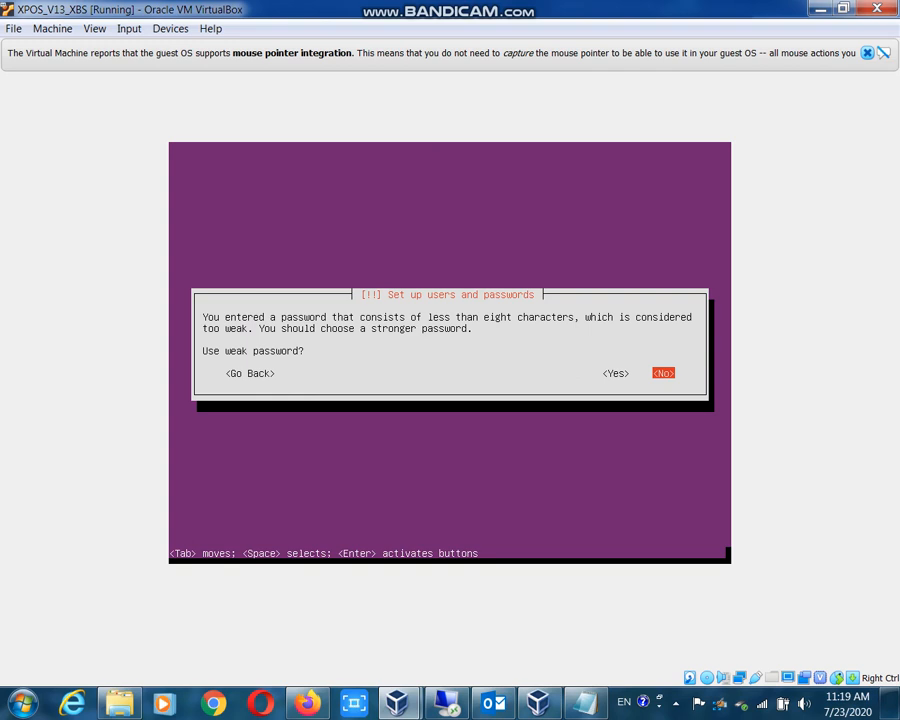
- Accept the use of a weak password and decline encryption of the home directory
key(Left)
key(Return)
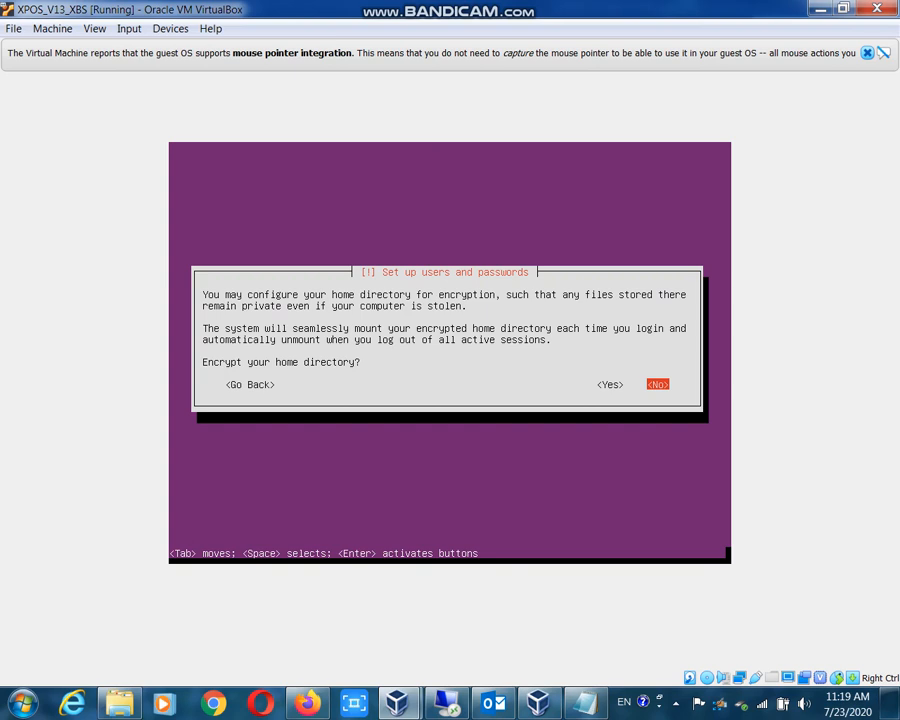
key(Return)
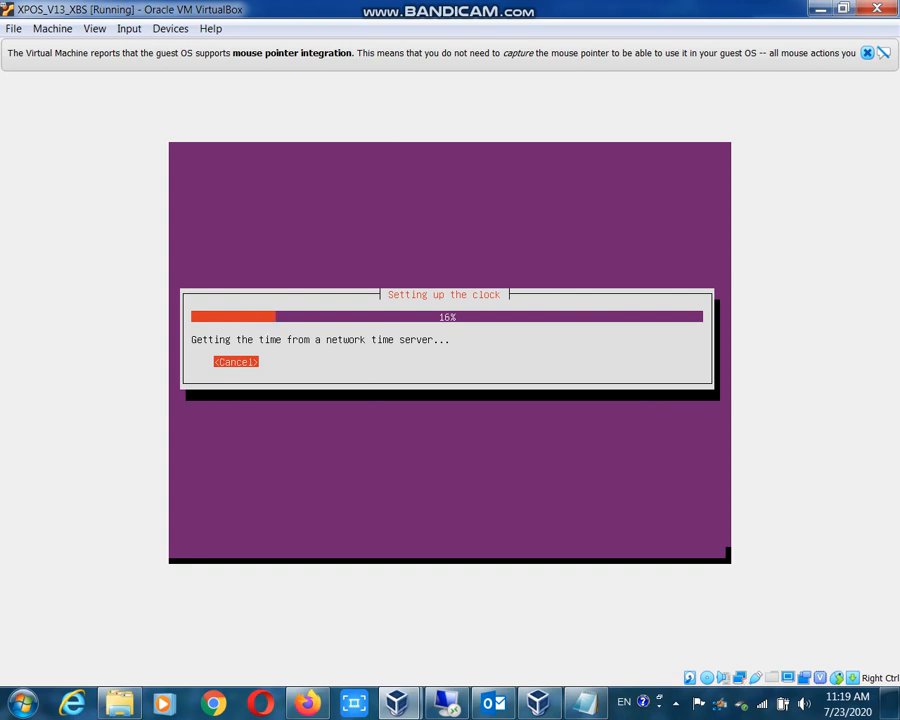
- Switch to Notepad and write "in the previous screen we have set up the user" and, on a new line, "of the machine its name and password"
click(586, 703)
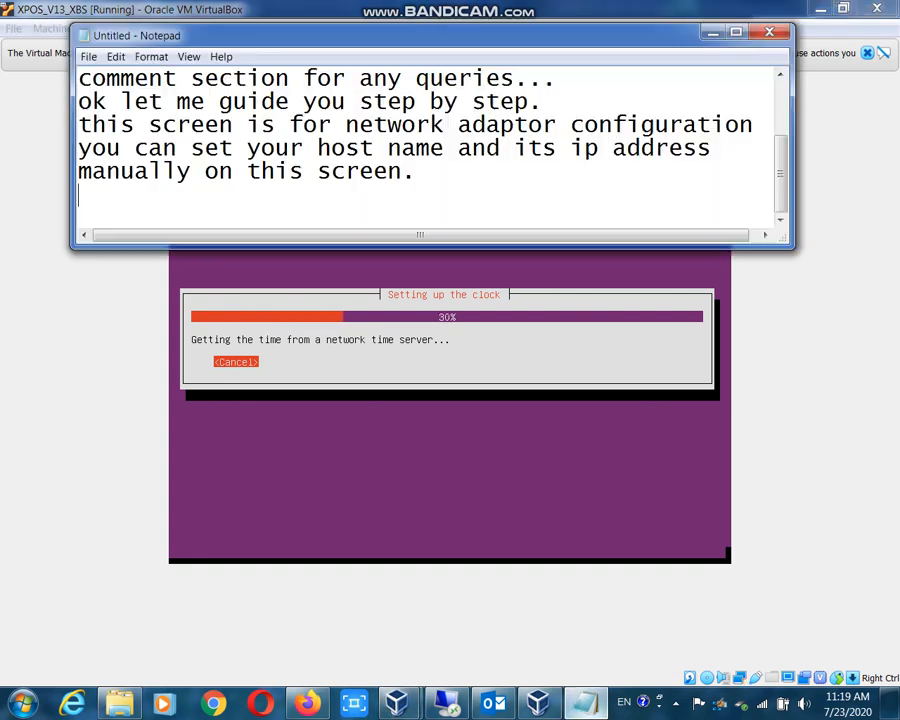
text(in )
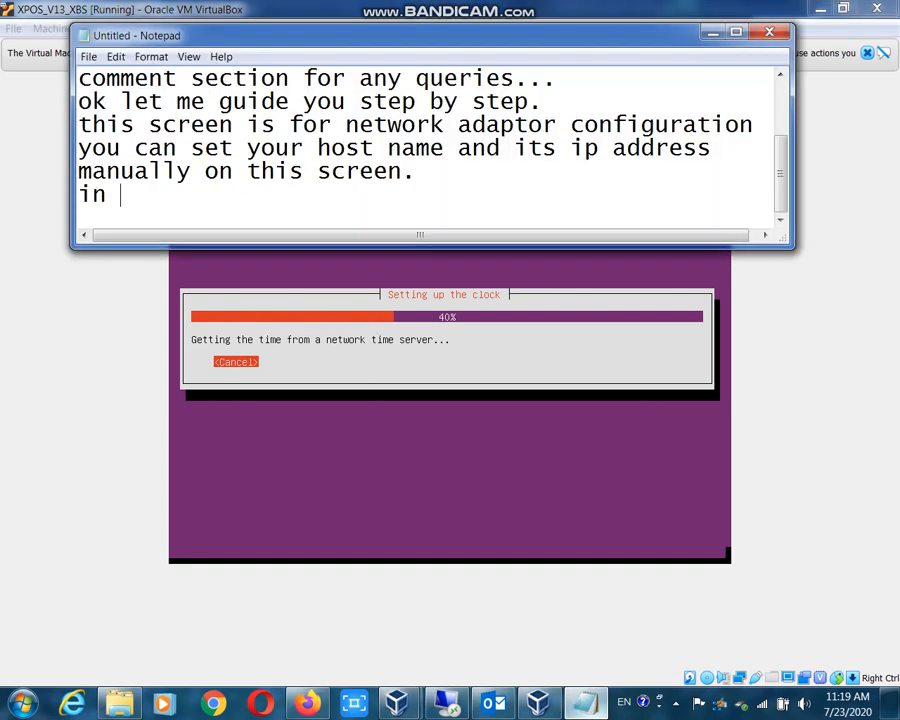
text(the previous )
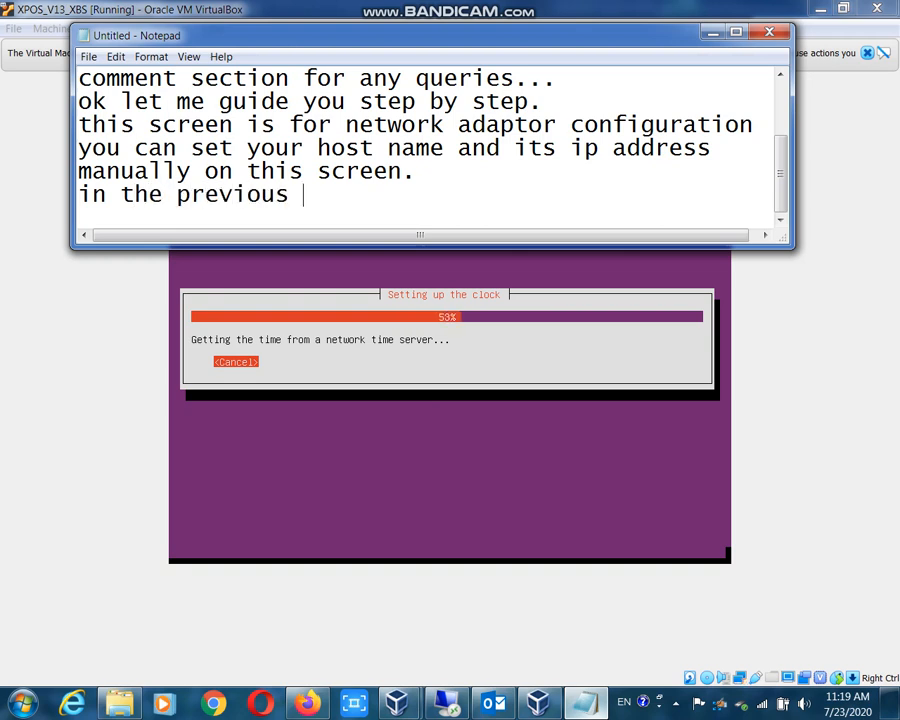
text(screen )
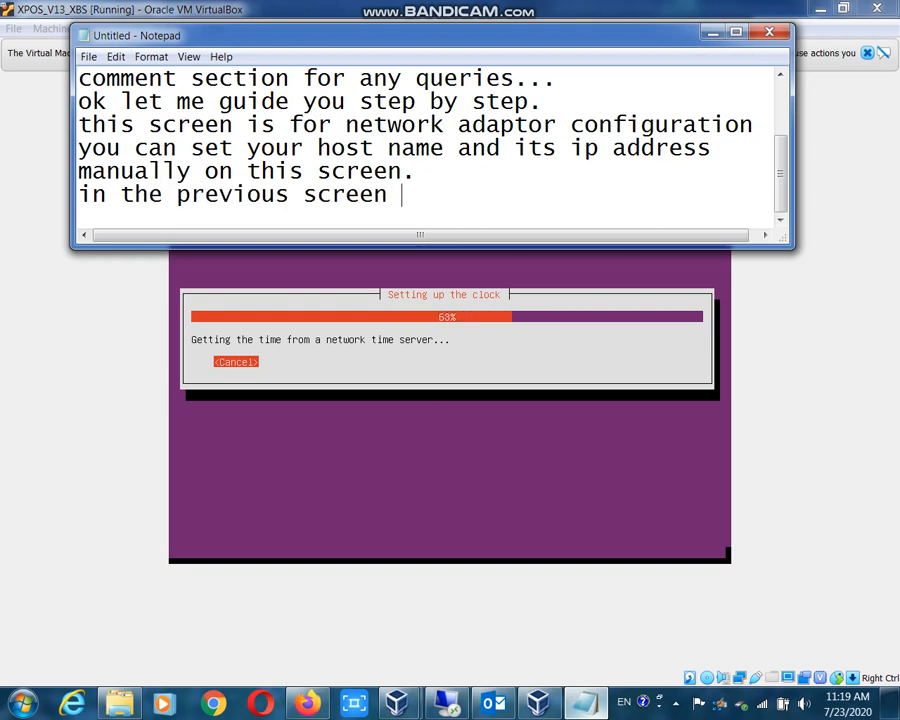
text(we h)
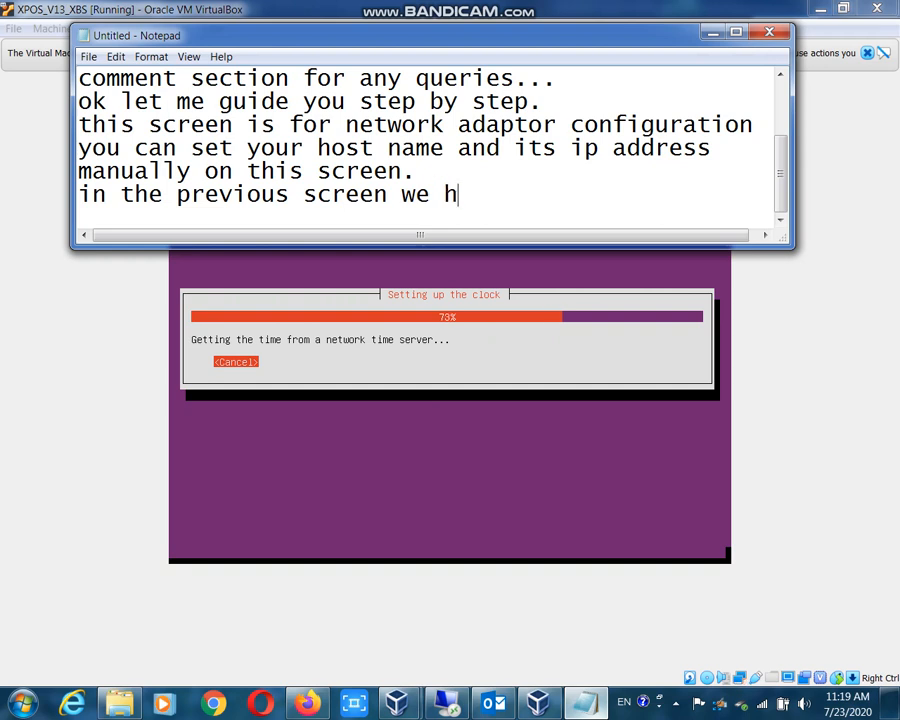
text(ave set up )
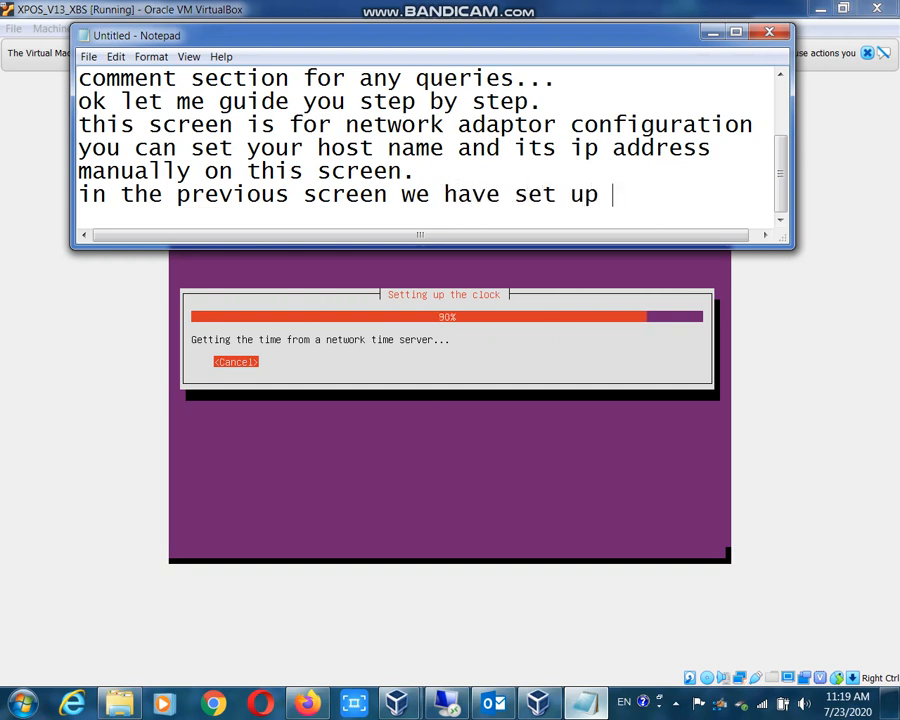
text(the user )
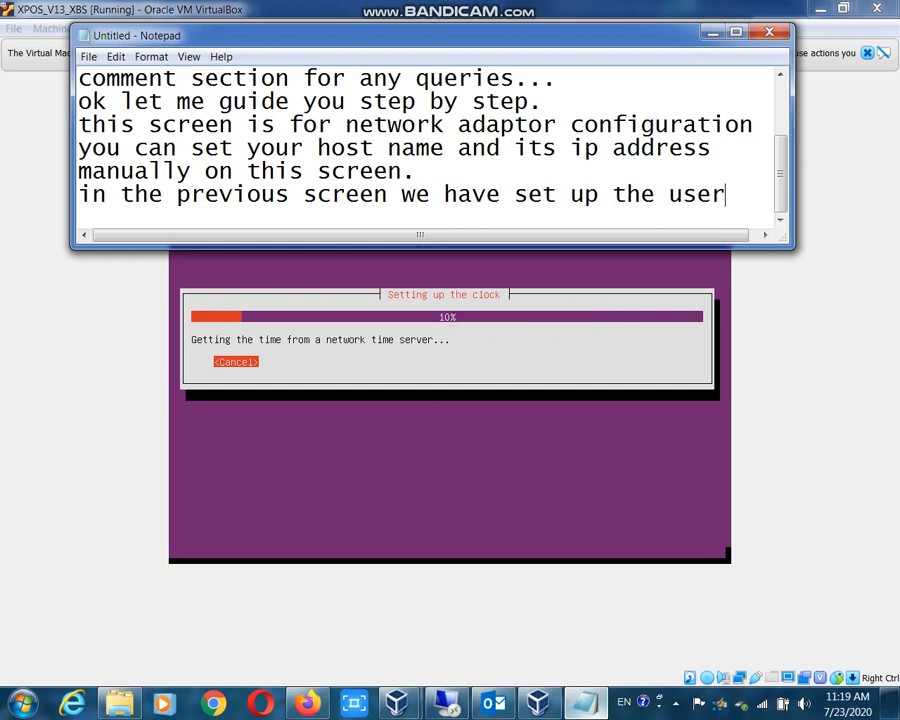
text(of the mach)
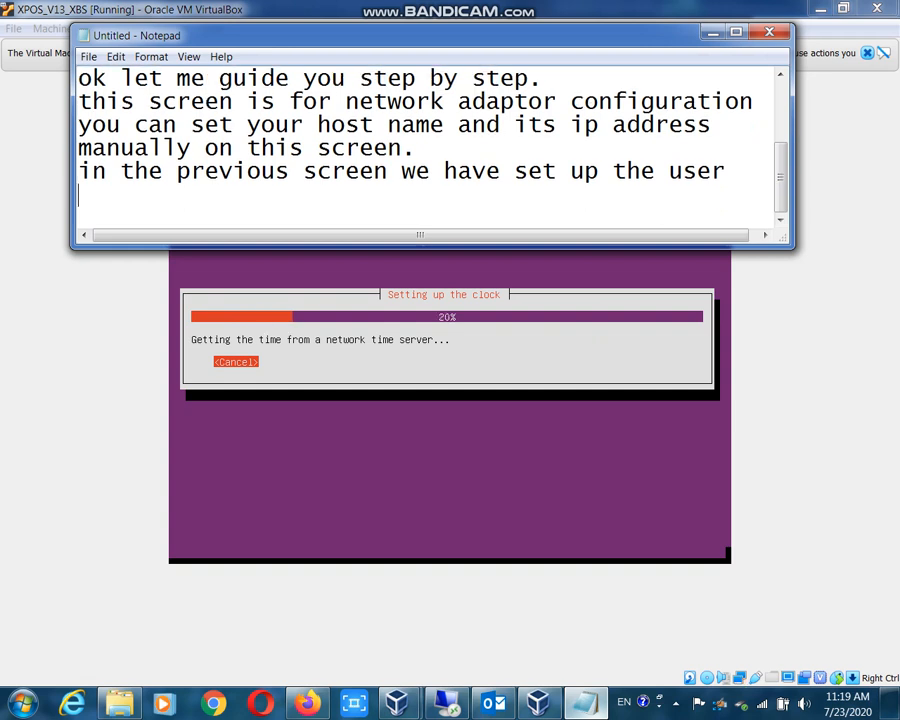
text(ine)
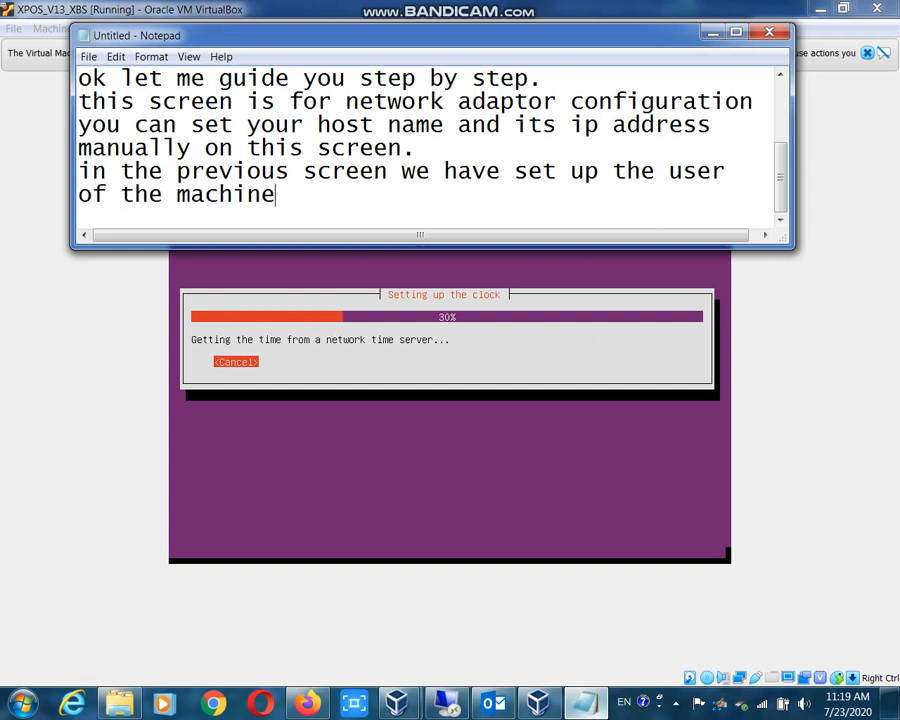
text( its name and password)
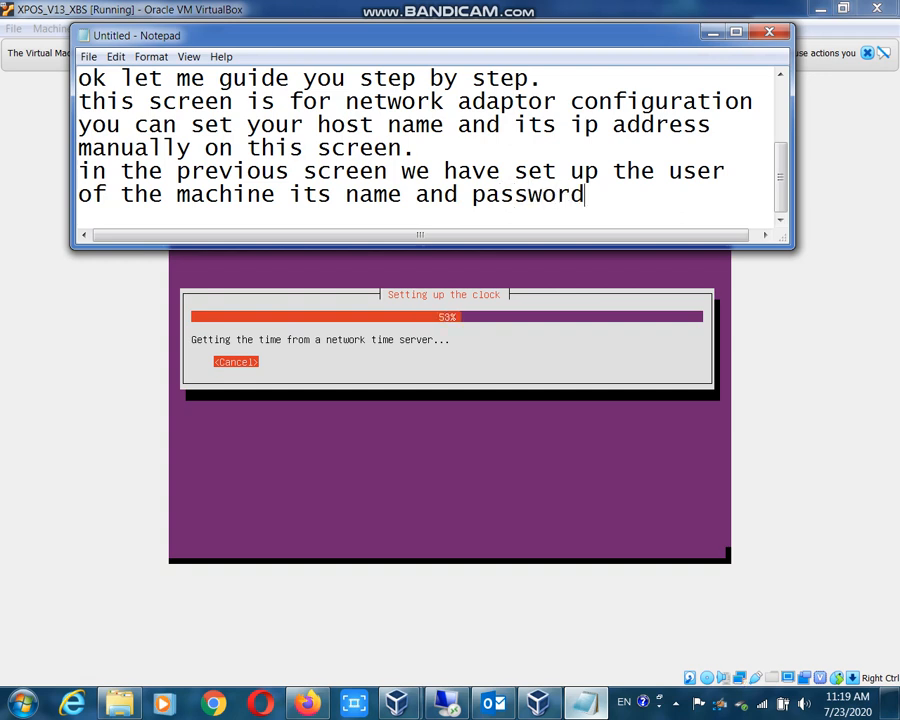
key(Return)
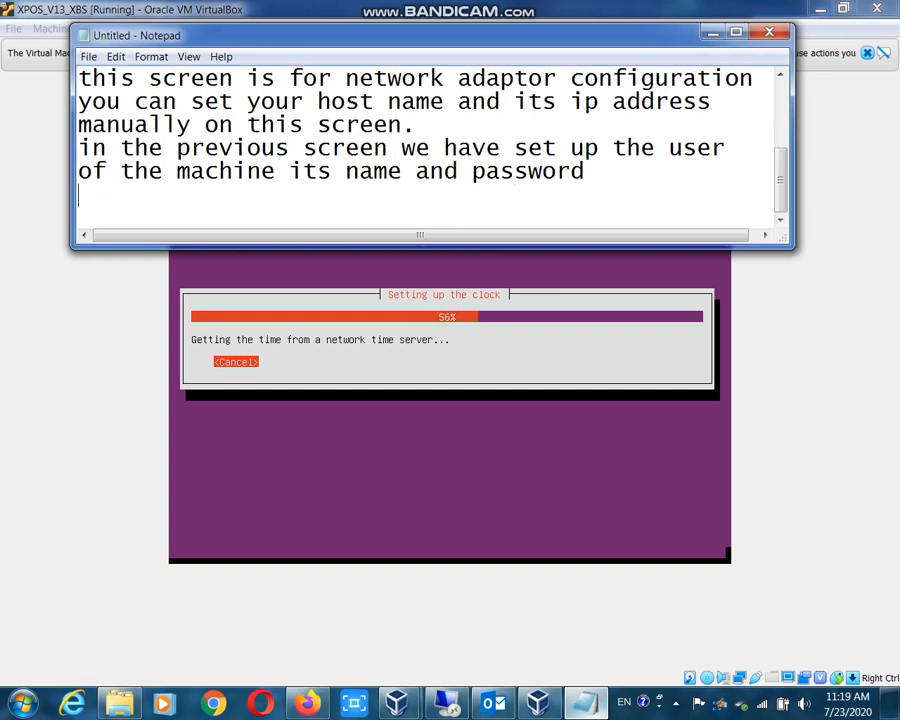
- Continue the note with "machine host name on the network if network adaptor" and, on a new line, "is enabled it should be configured"
text(machine host name o)
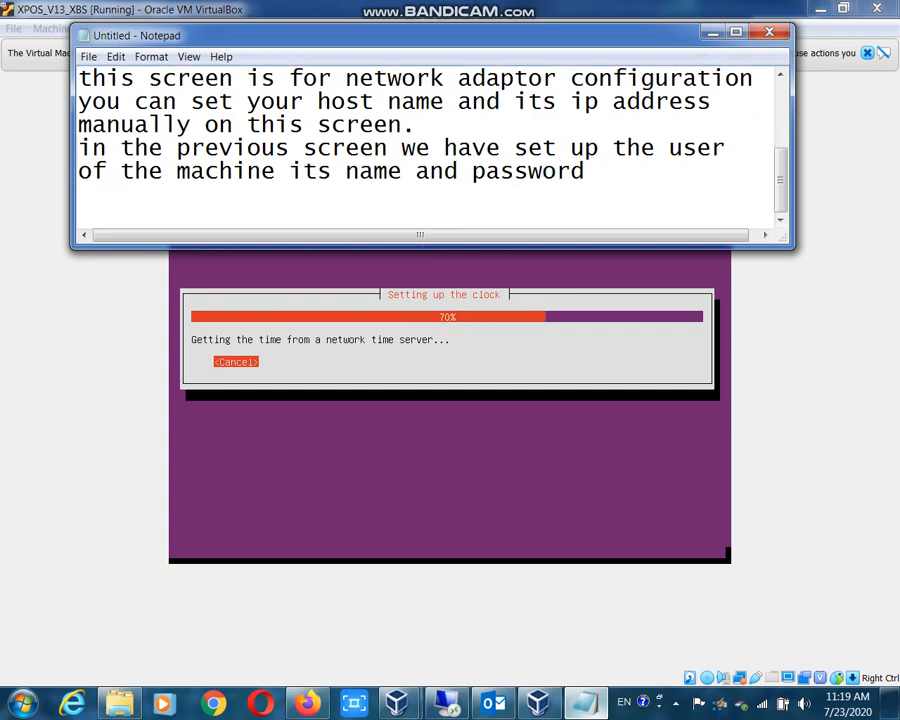
text(n the )
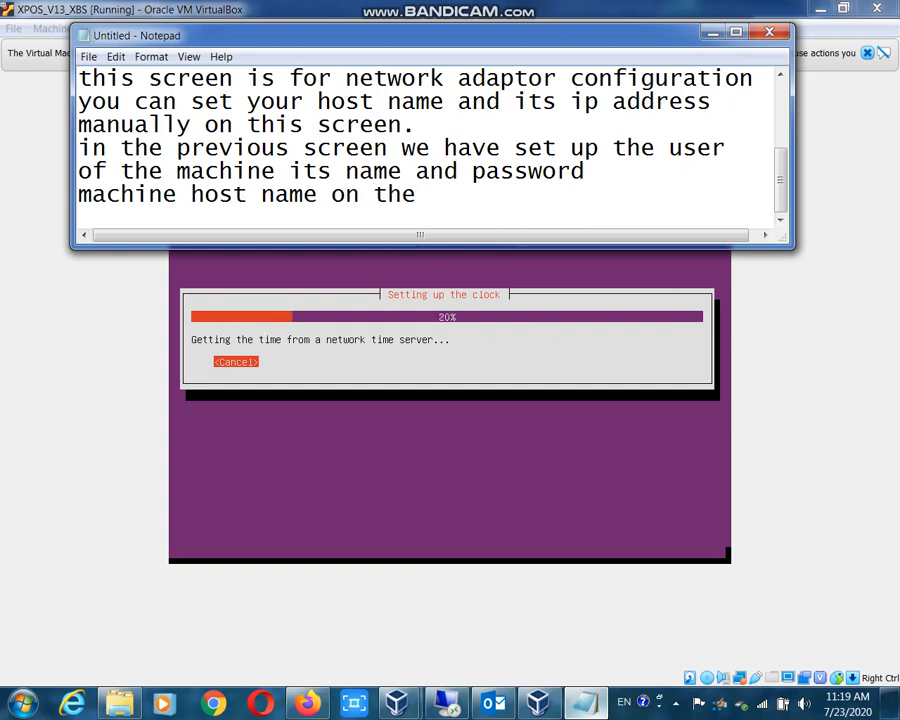
text(network if )
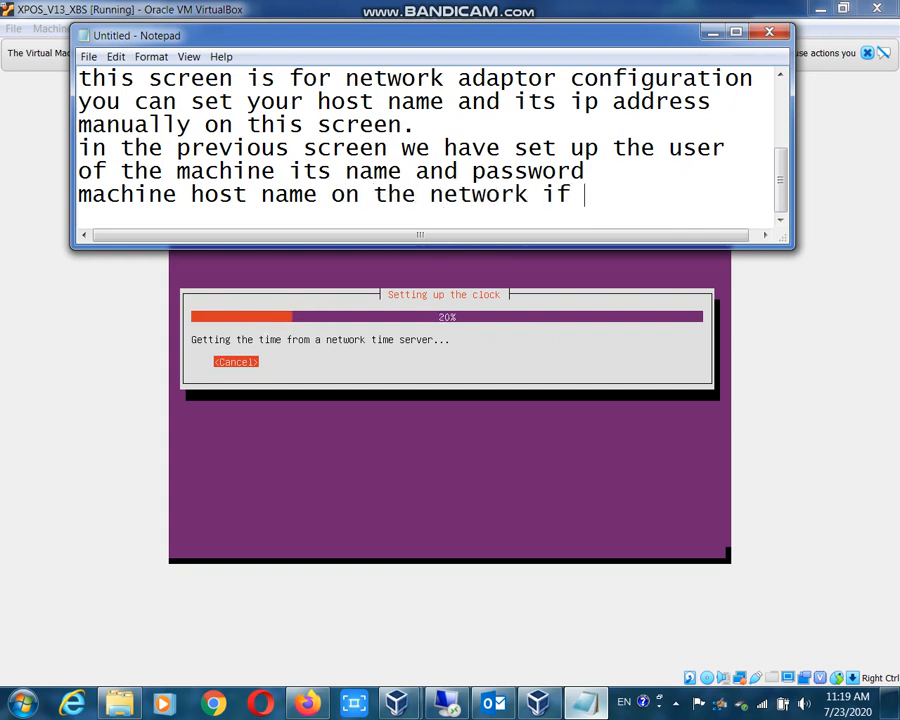
text(network adaptor)
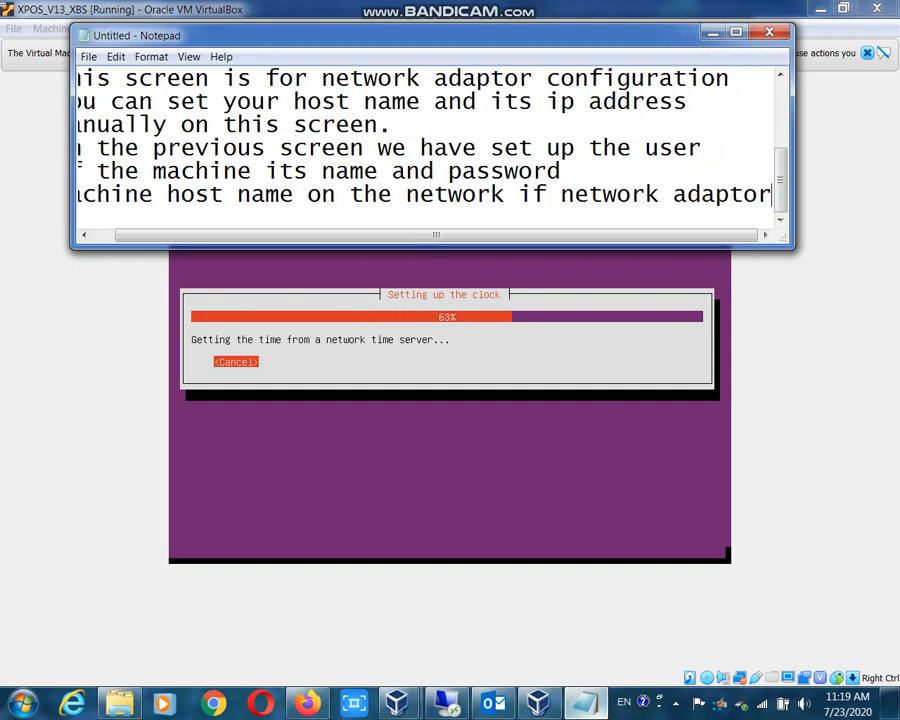
key(Return)
text(is enabled it )
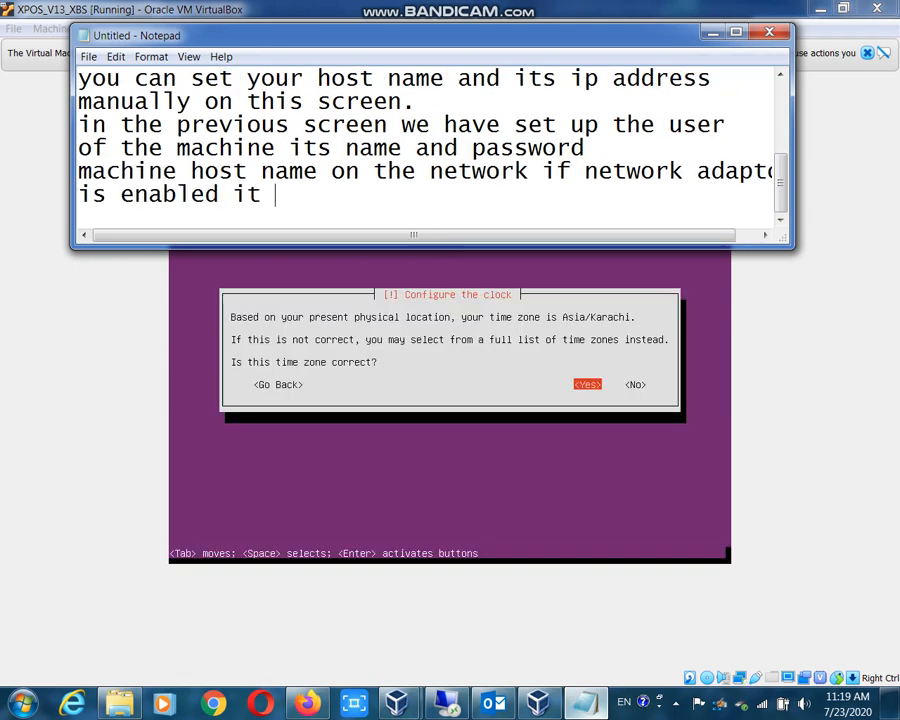
text(shou)
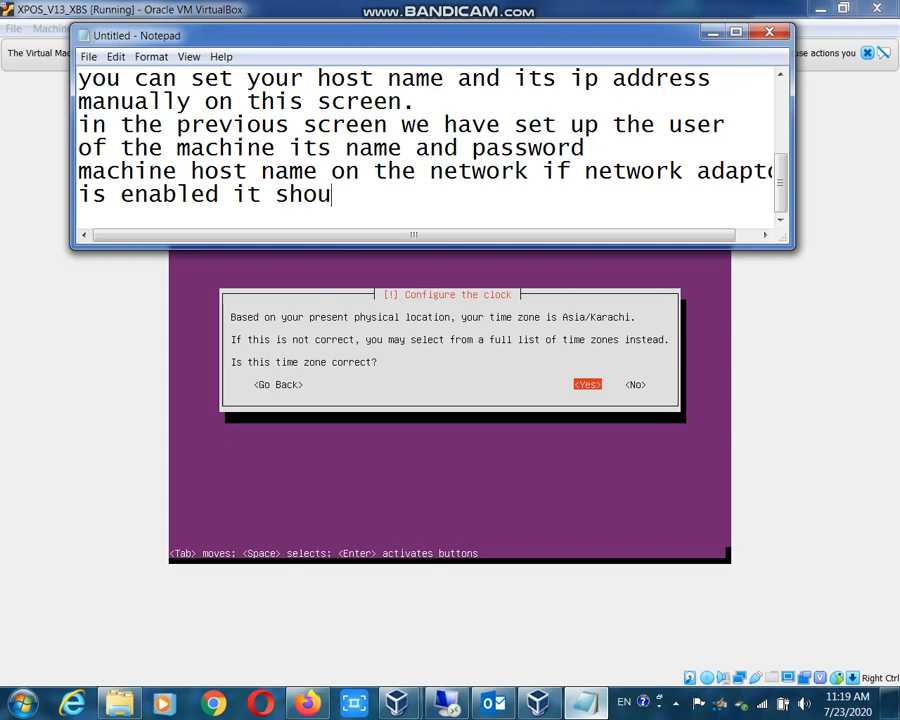
text(ld be c)
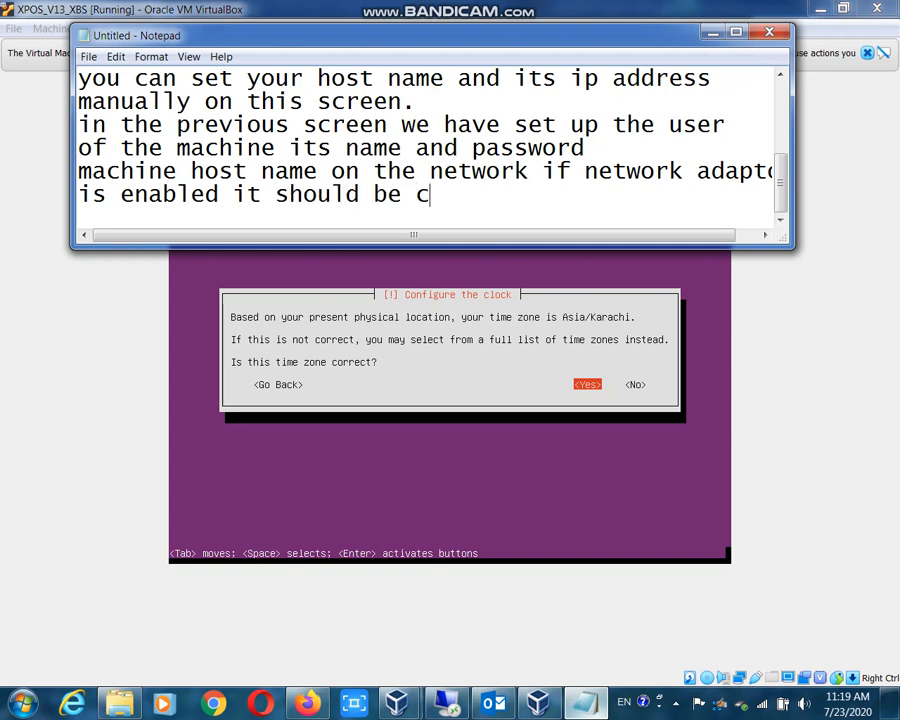
text(onfigured)
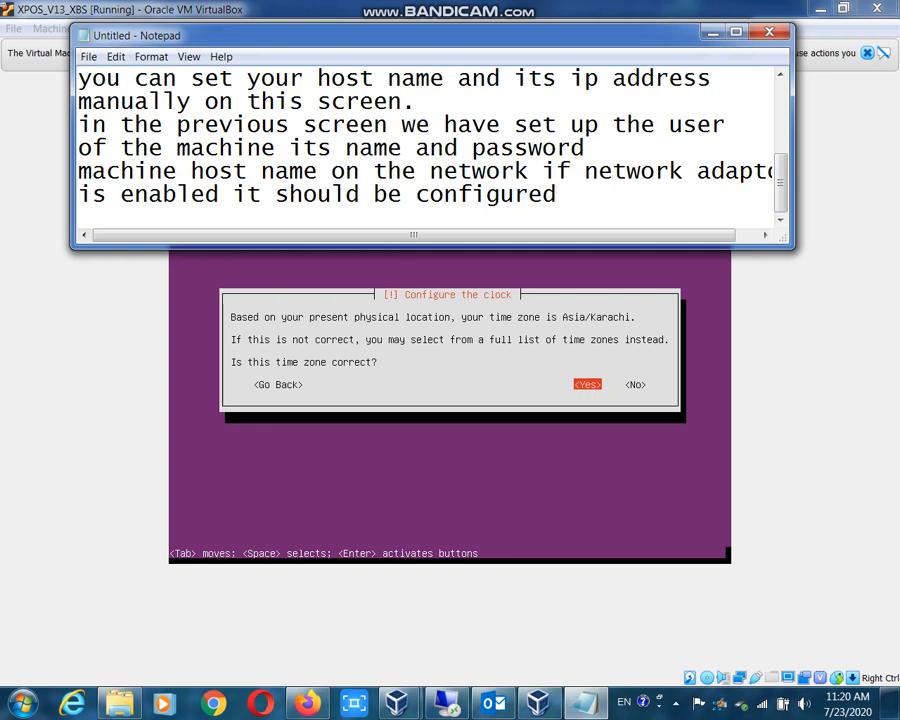
- Confirm the Asia/Karachi time zone in the virtual machine, and add the line "time zone setting." to the Notepad note
key(alt+Tab)
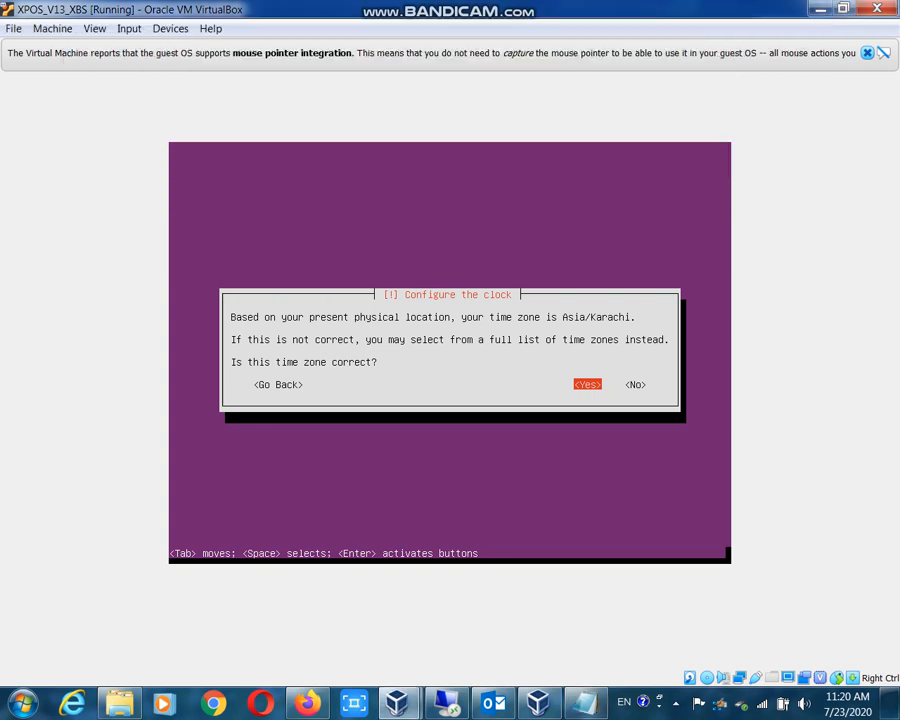
key(Return)
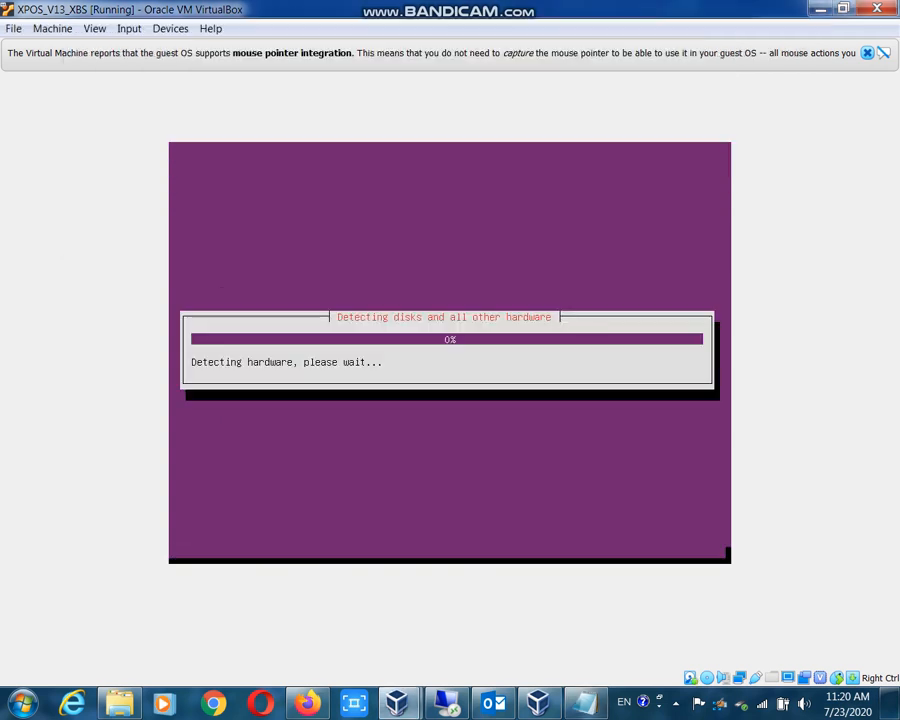
key(alt+Tab)
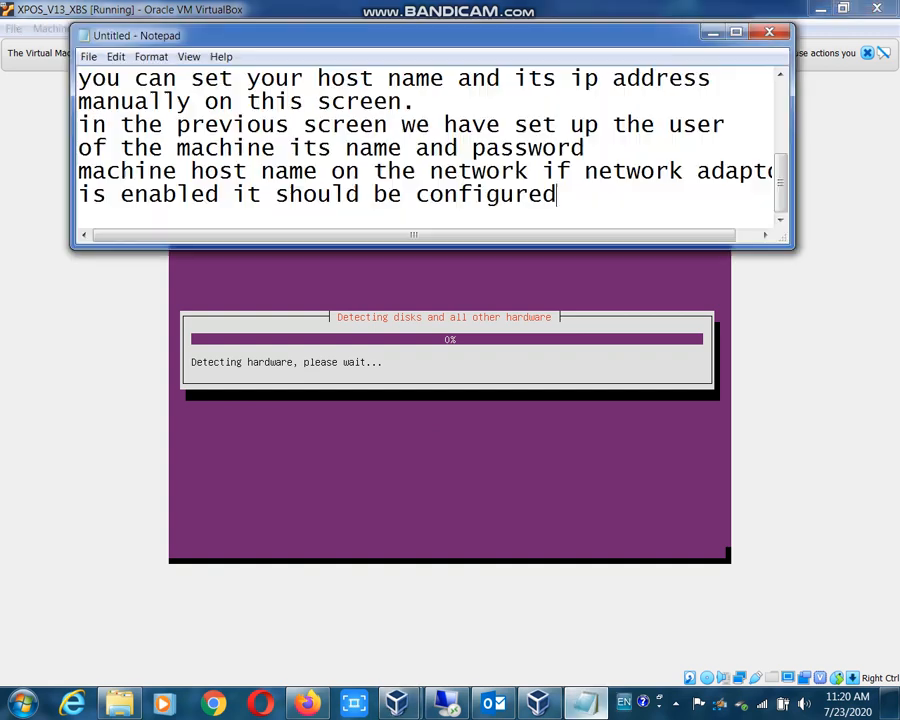
key(Return)
text(ti)
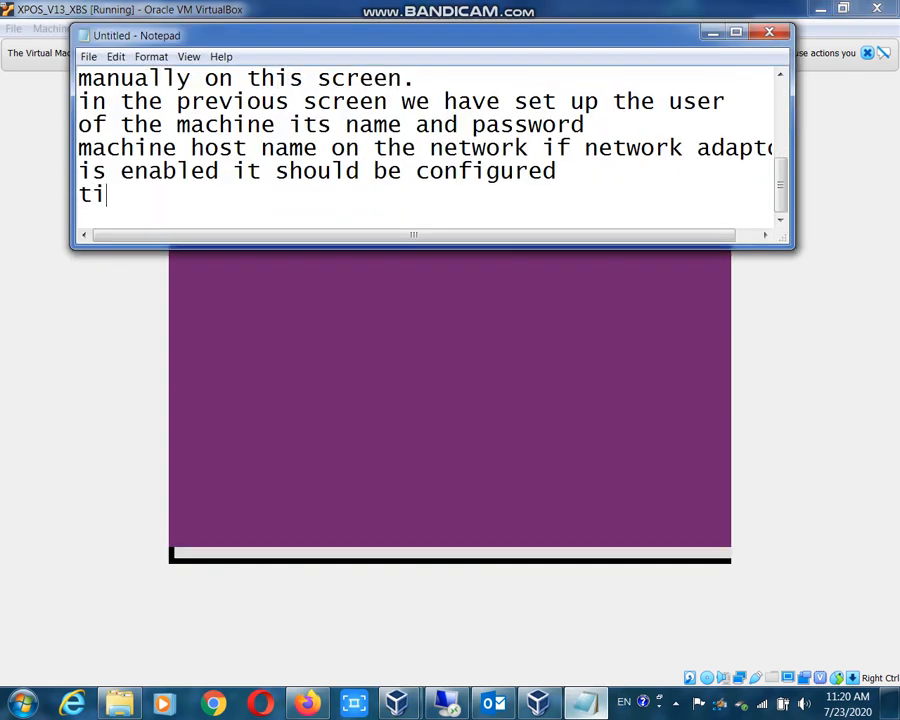
text(me zone)
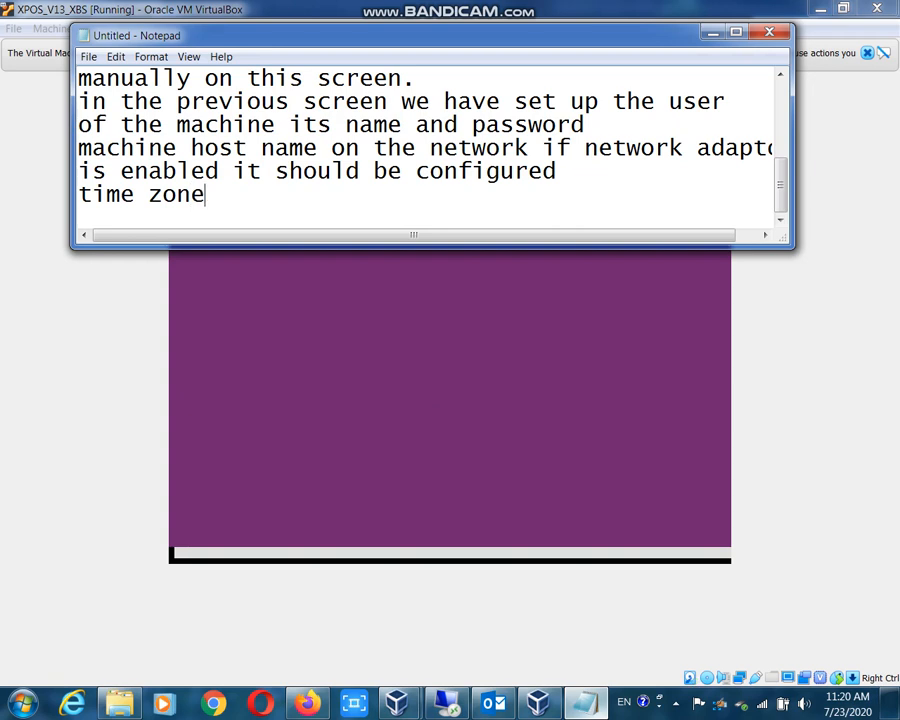
text( setting.)
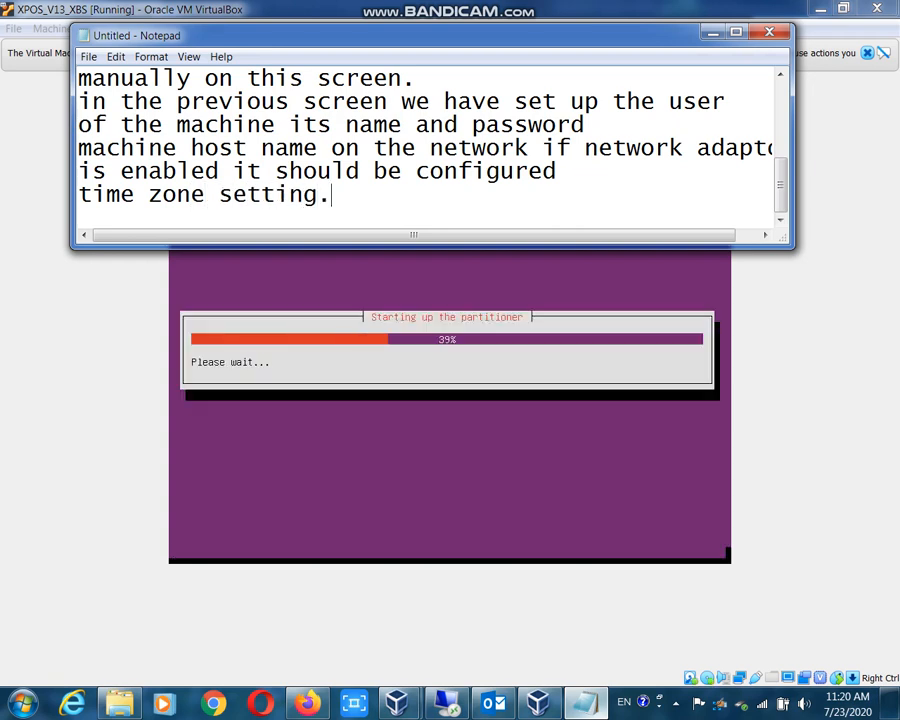
key(Return)
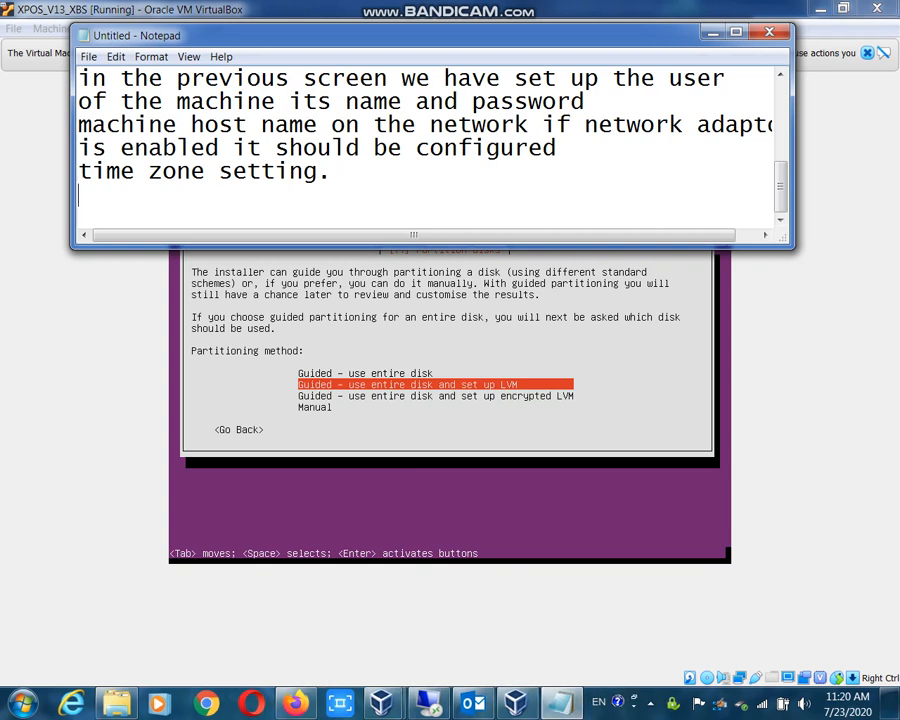
- Shorten the Notepad window and, after a blank line, write "now this is the important part of the installation"
mouse_move(794, 248)
mouse_down()
mouse_move(790, 212)
mouse_move(794, 227)
mouse_up()
key(Return)
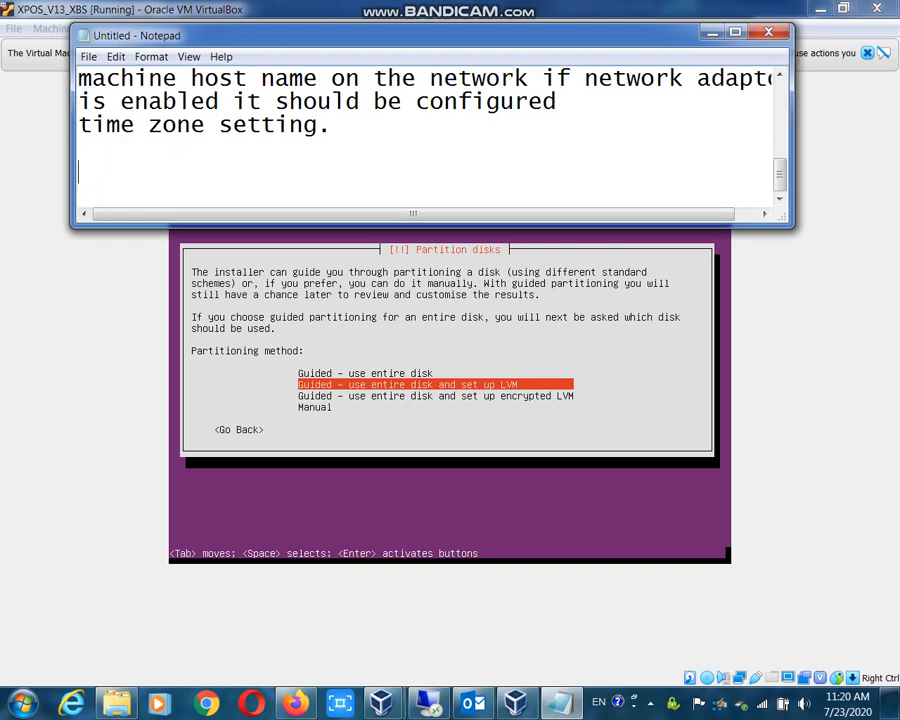
text(now this )
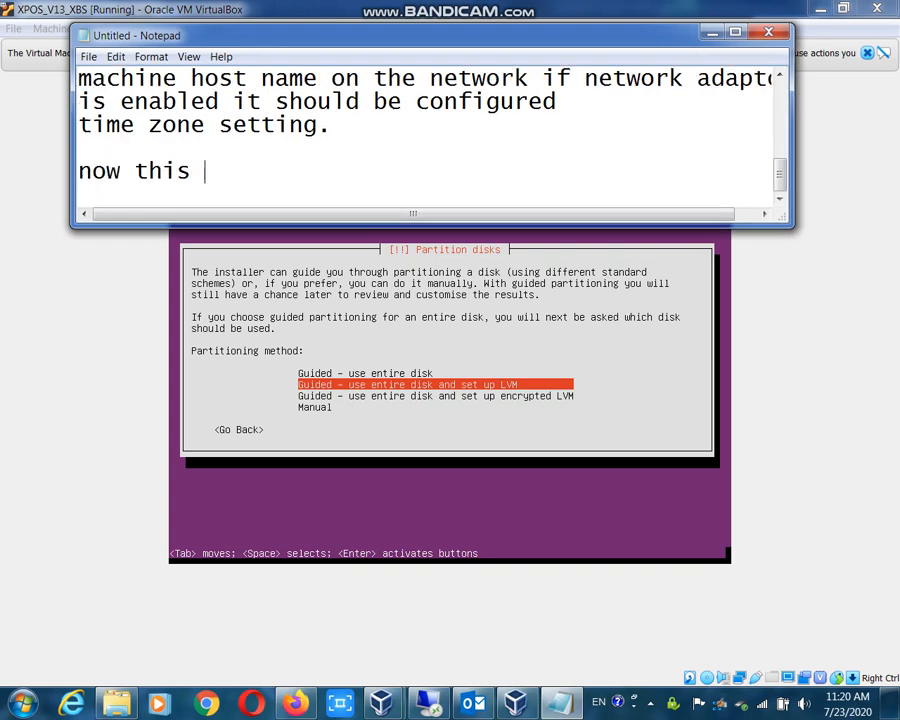
text(is the import)
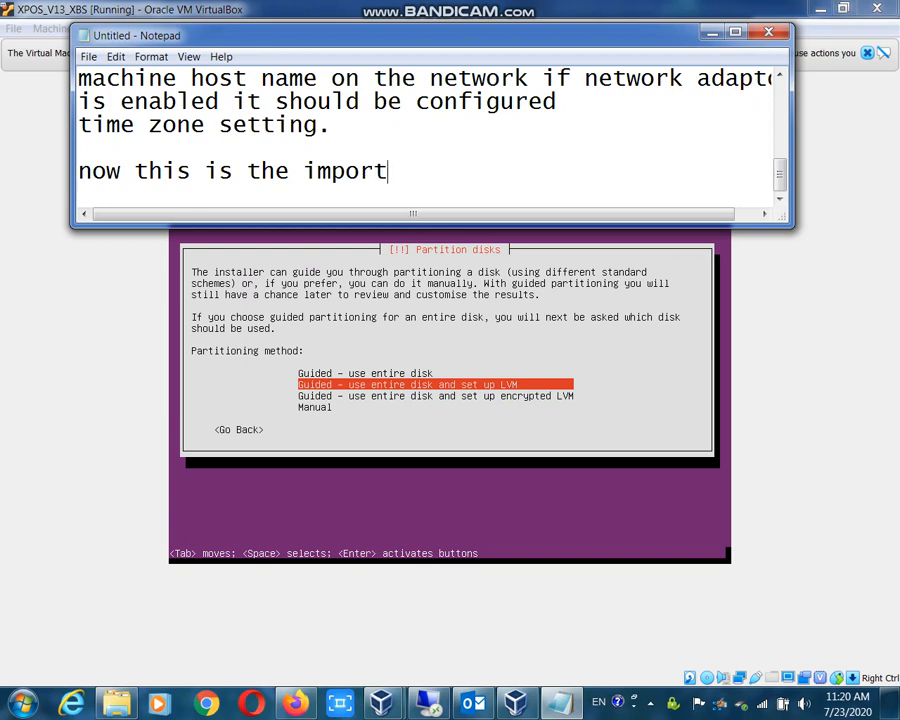
text(ant part of t)
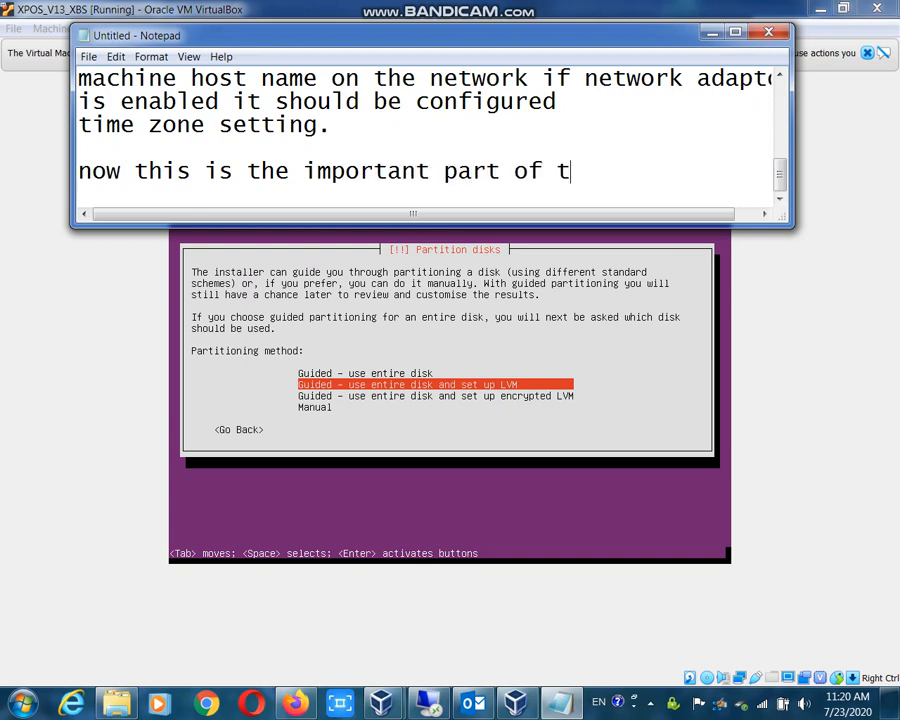
text(he ins)
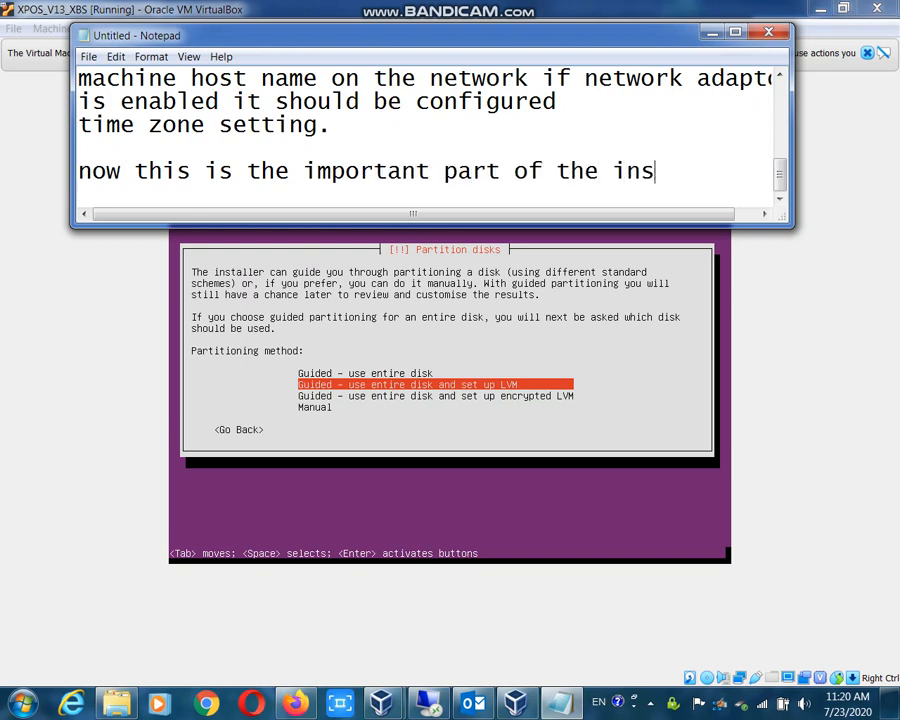
text(tallation)
key(Return)
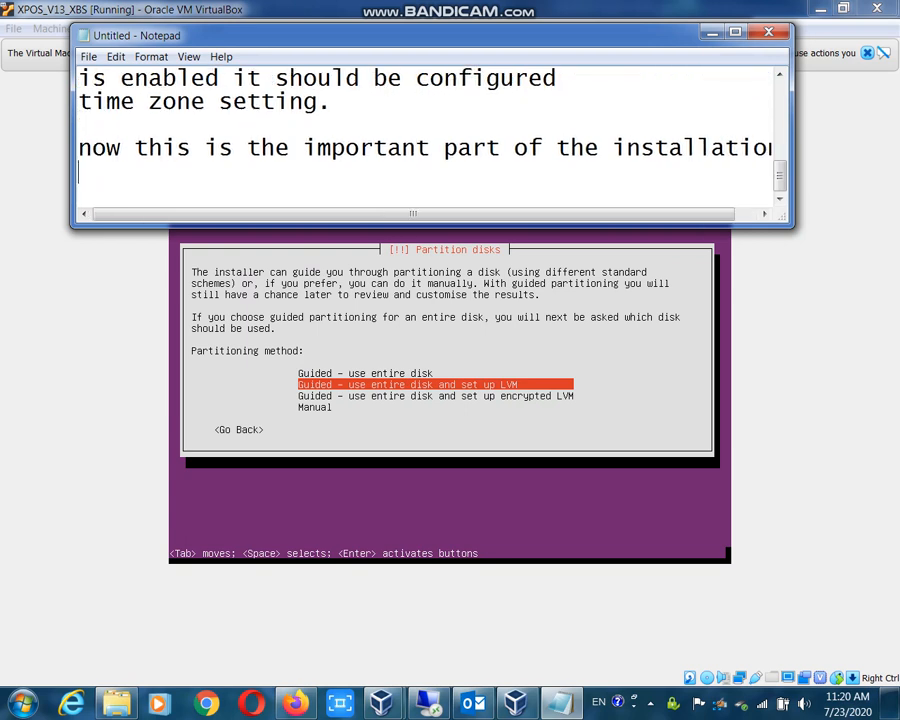
- Continue the note on a new line with "partitioning the server, on the screen you can see"
text(parti)
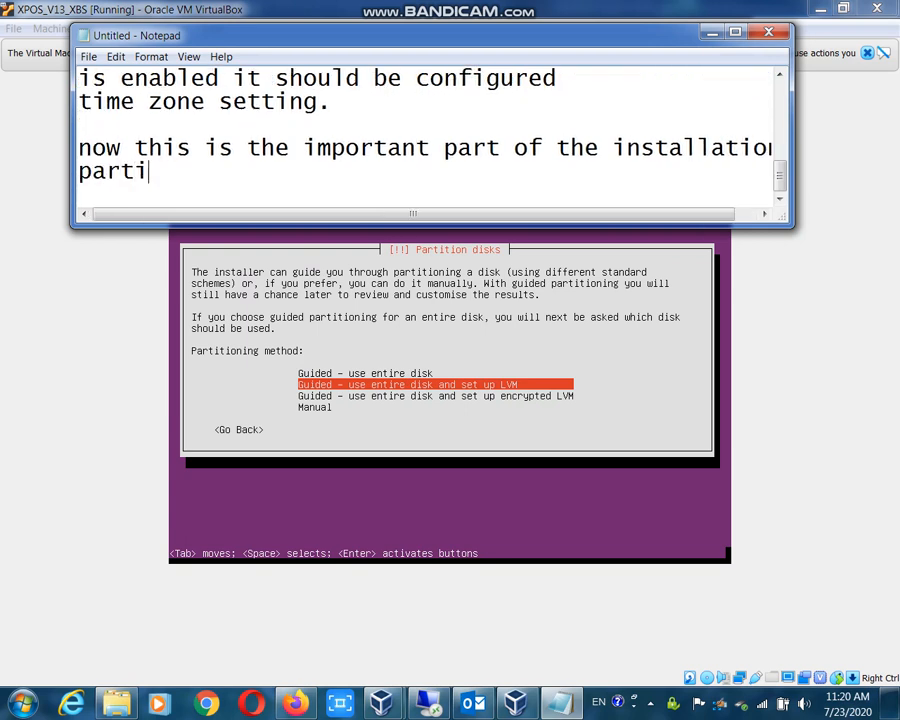
text(tioning the )
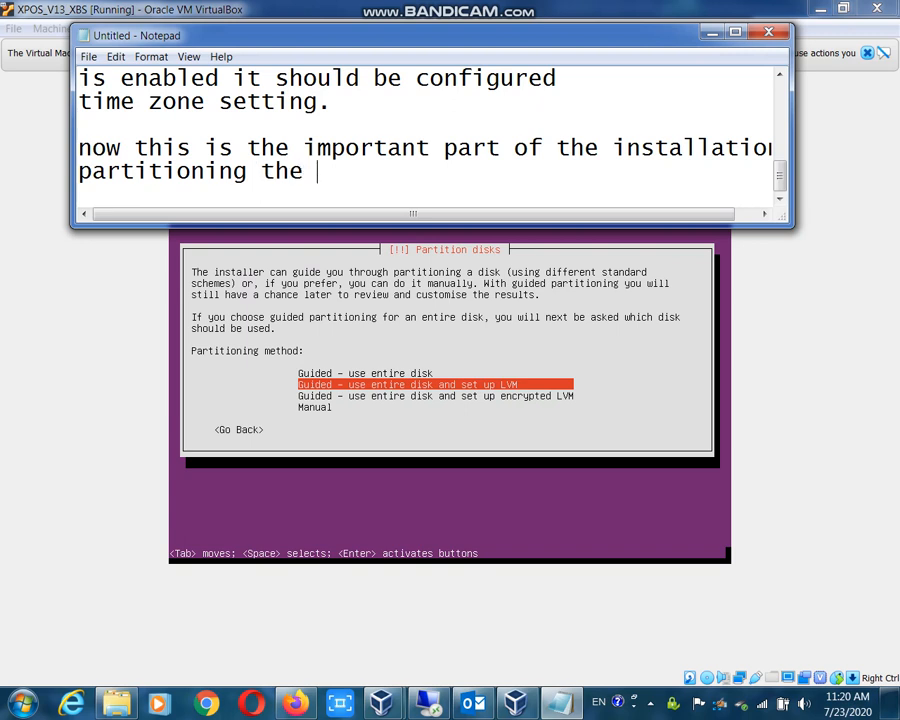
text(server, )
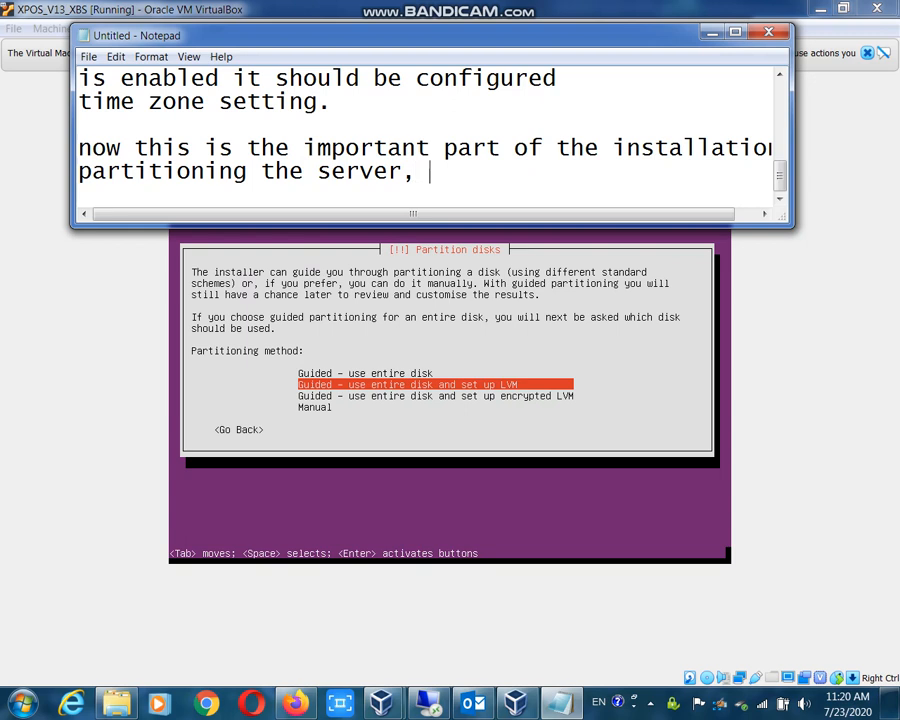
text(in)
key(BackSpace)
key(BackSpace)
key(BackSpace)
text(on the scre)
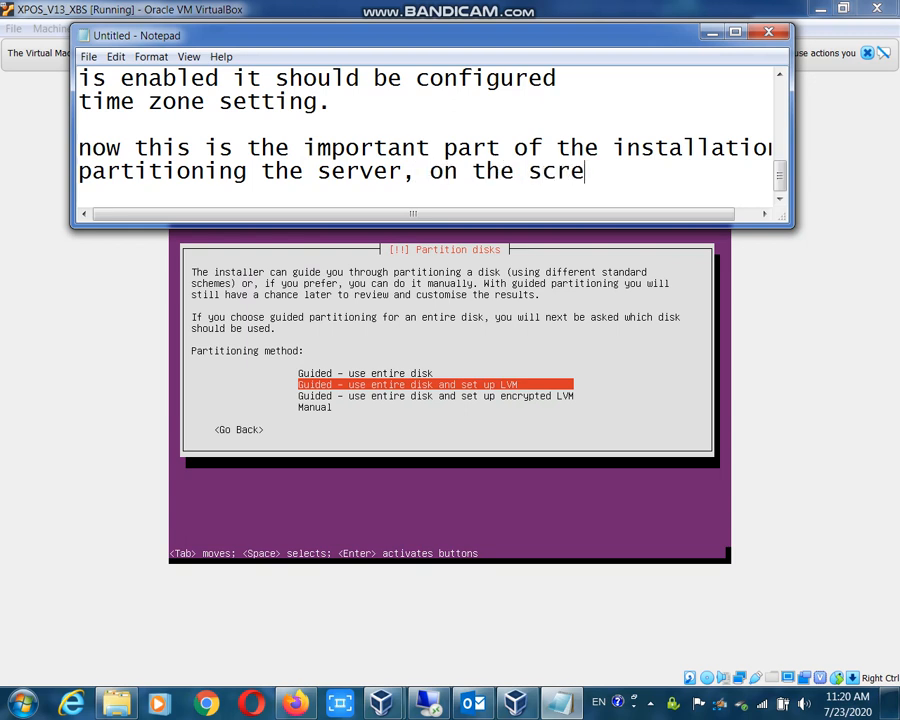
text(en you can see)
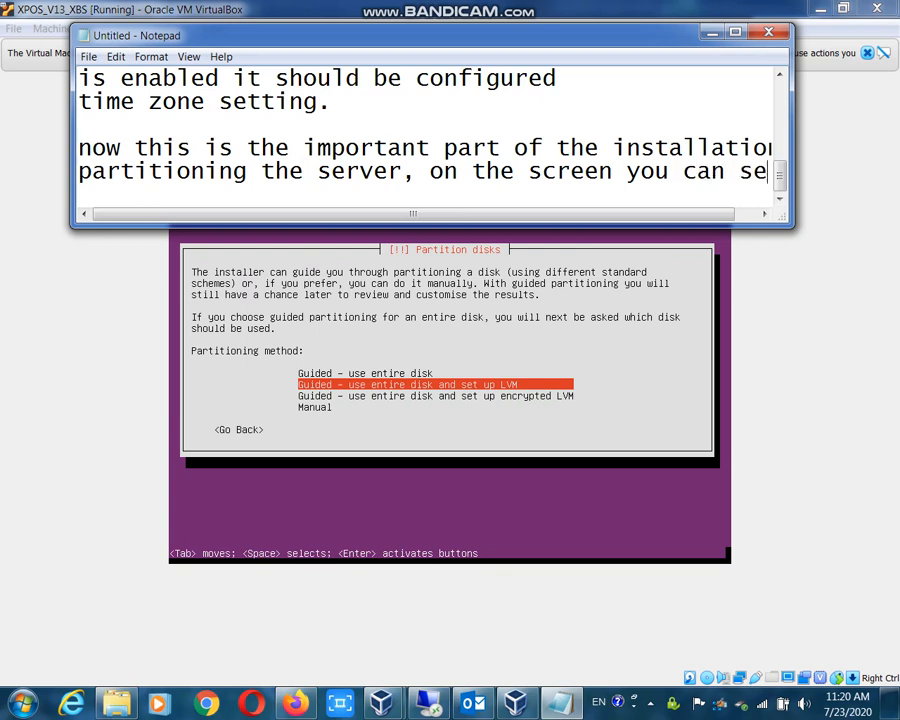
key(Return)
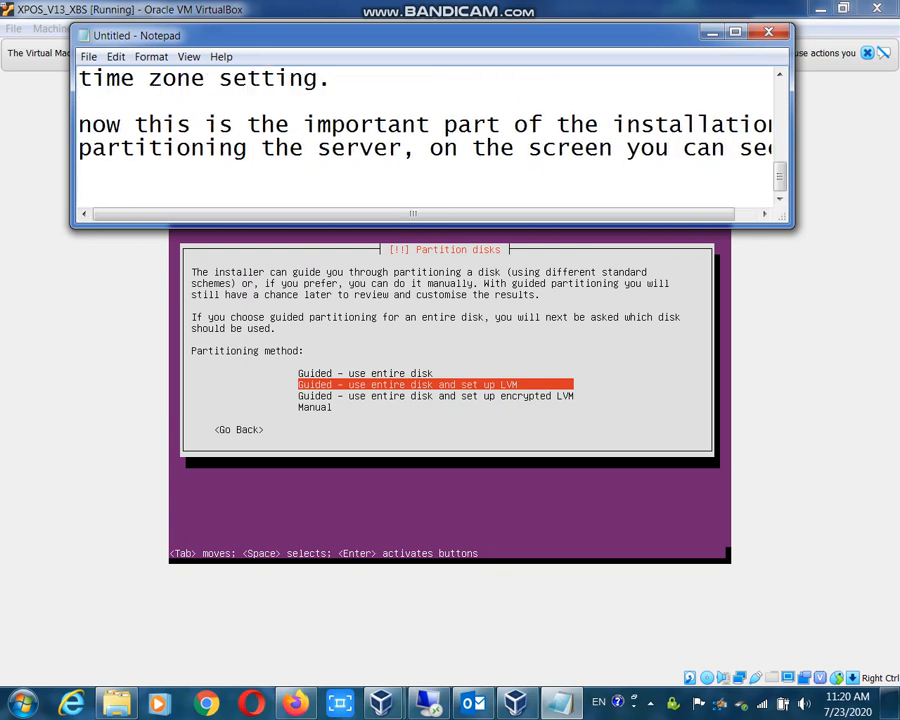
- Add the line "there are multiple choices for partitioning" to the note
text(there are m)
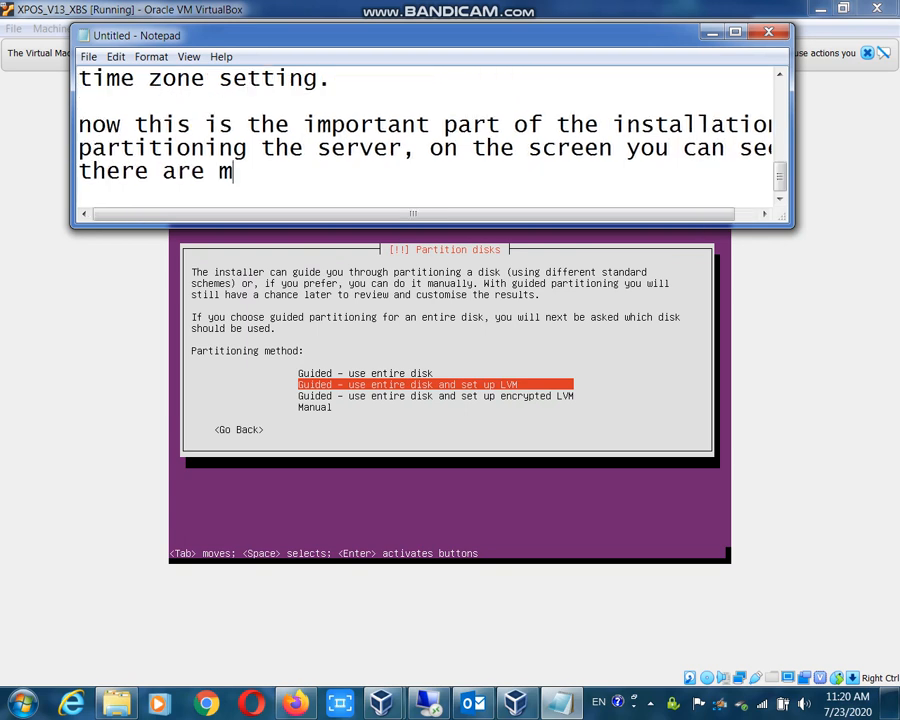
text(ultip)
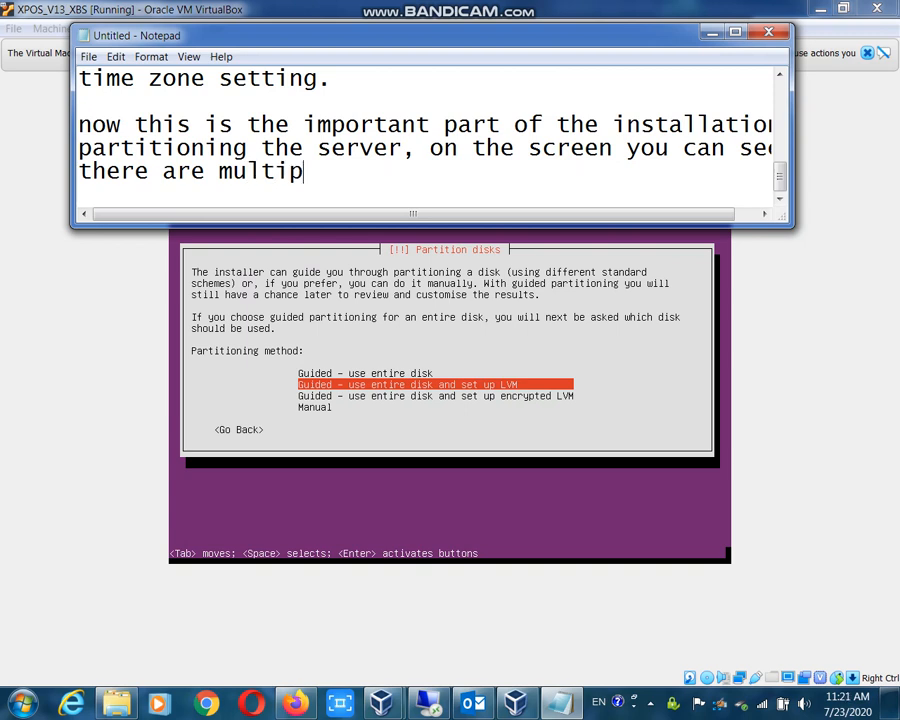
text(le choices)
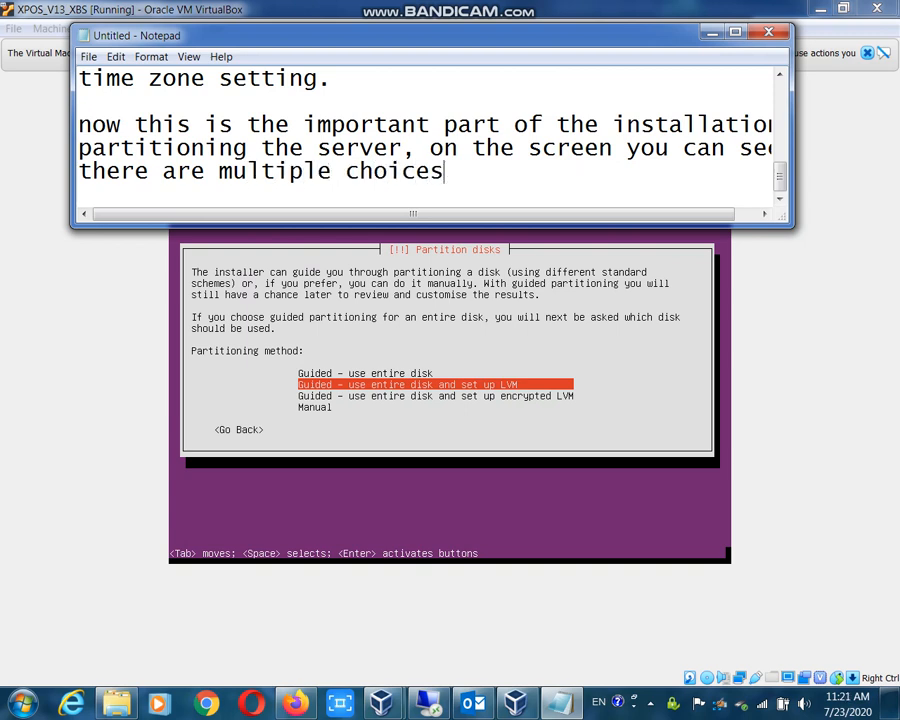
text( for partiti)
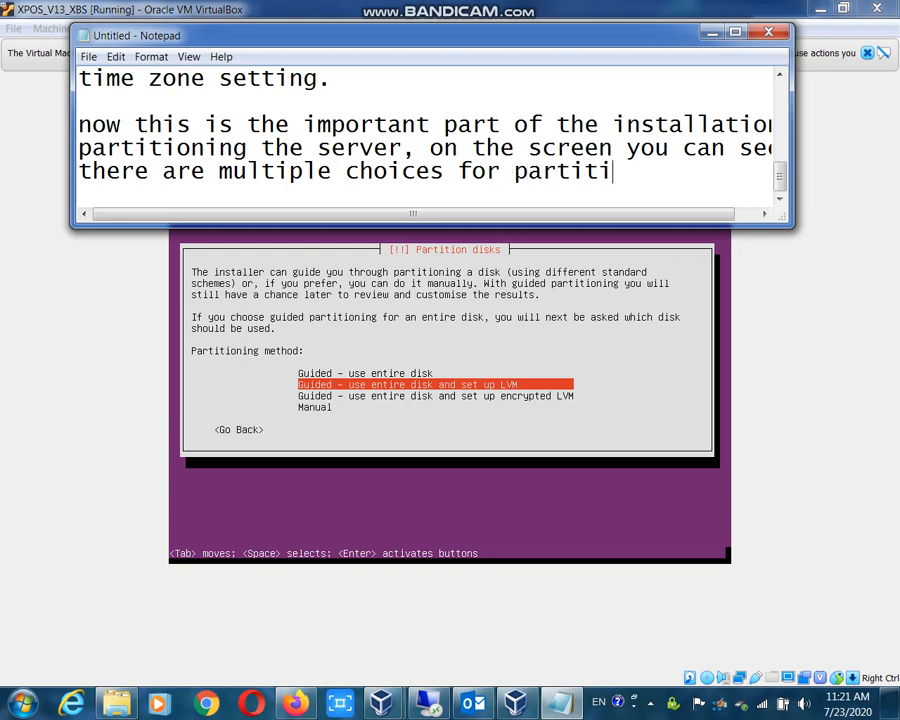
text(oning)
key(Return)
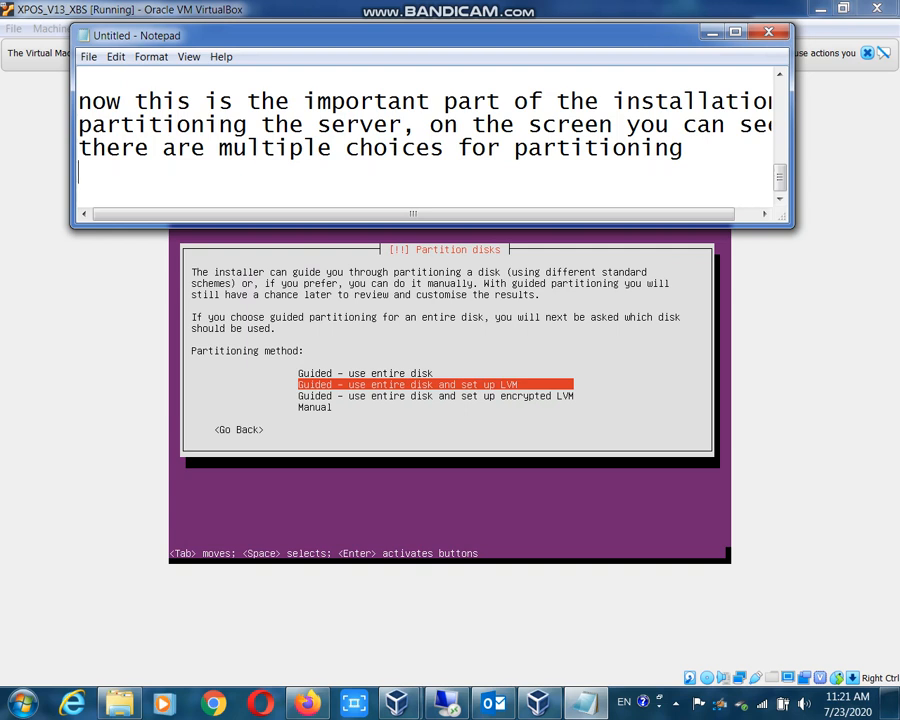
- List the options "1 use entire disk" and, on a new line, "2. use entire disk and set up lvm(logical volum manager)"
text(1 use entire di)
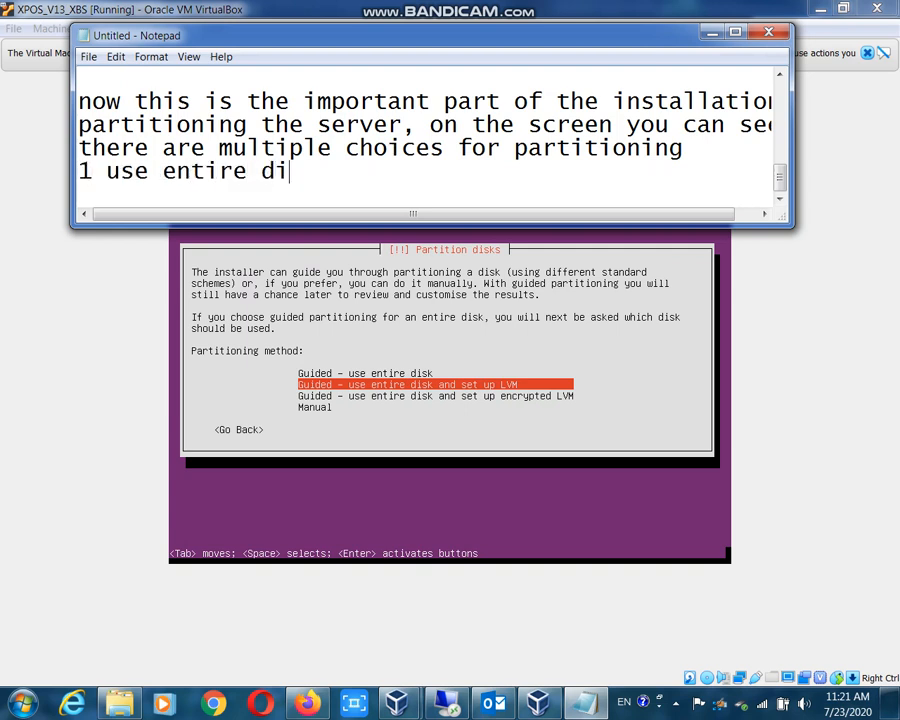
text(sk)
key(Return)
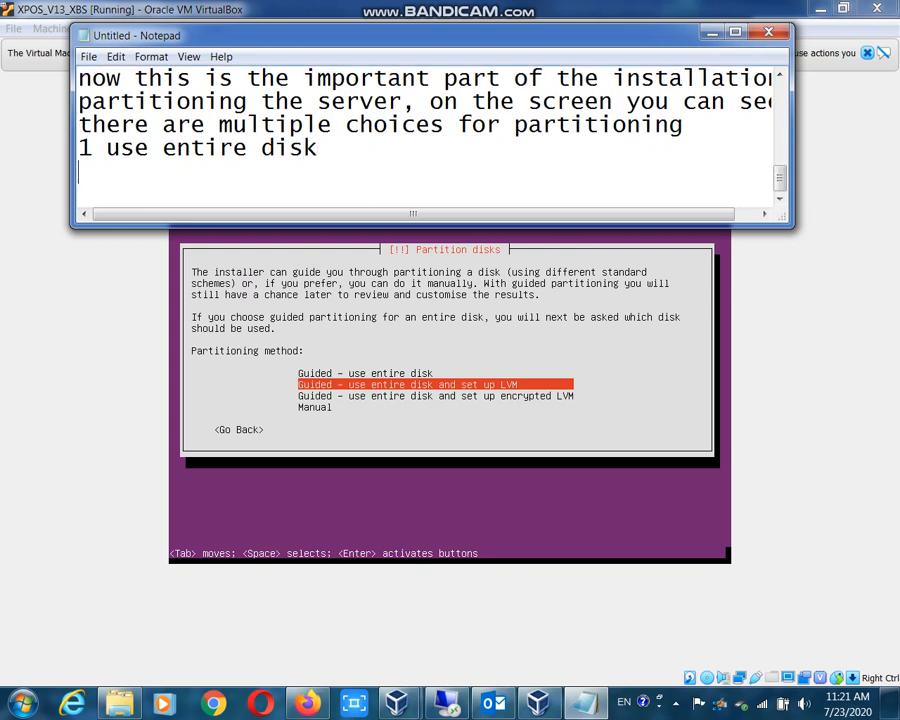
text(2. use)
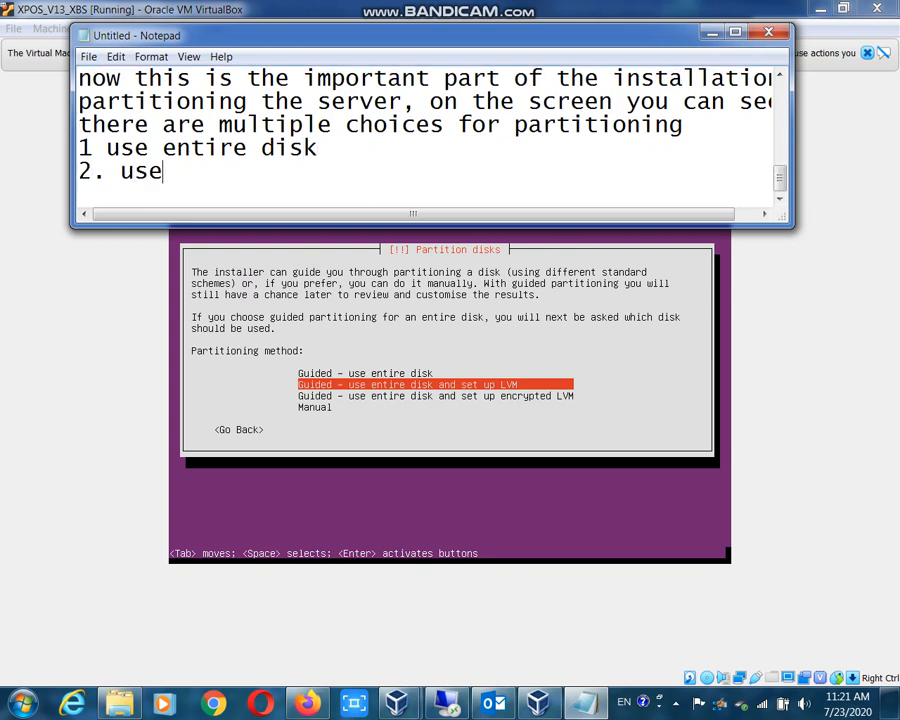
text( entire dis)
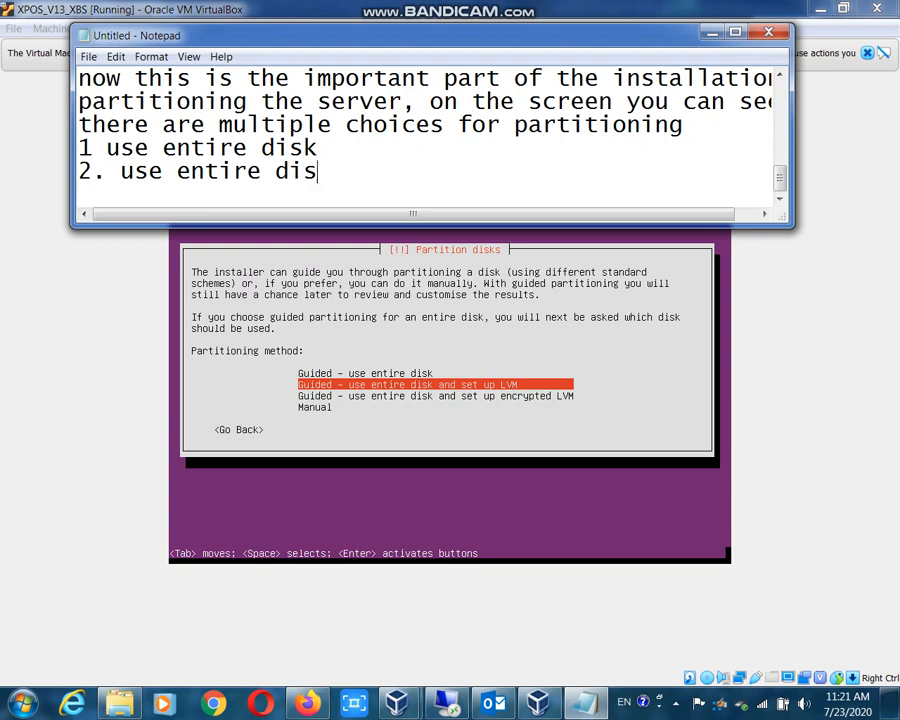
text(k and )
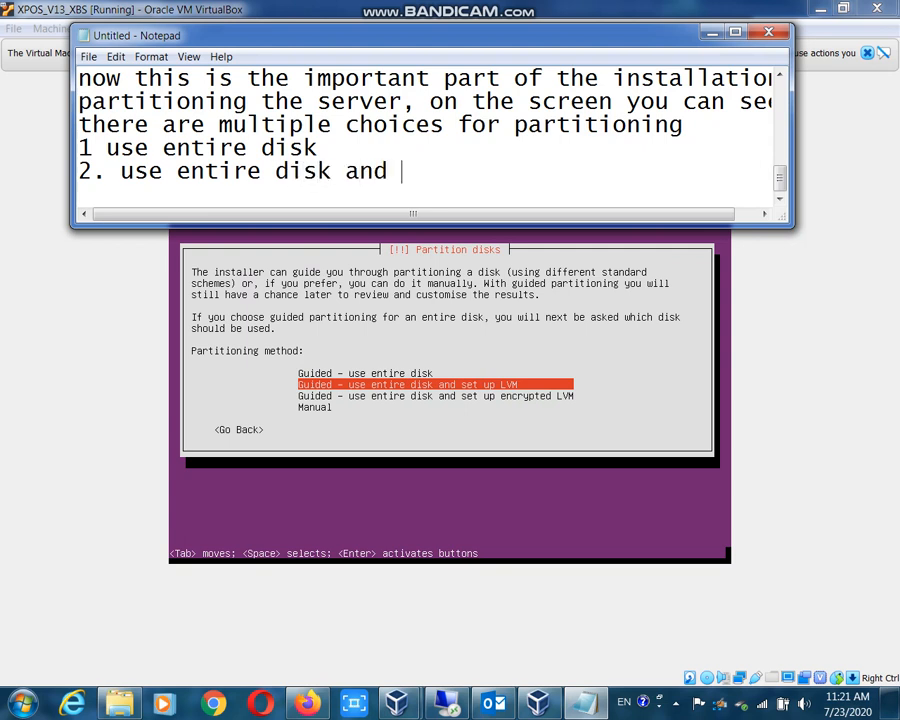
text(set up )
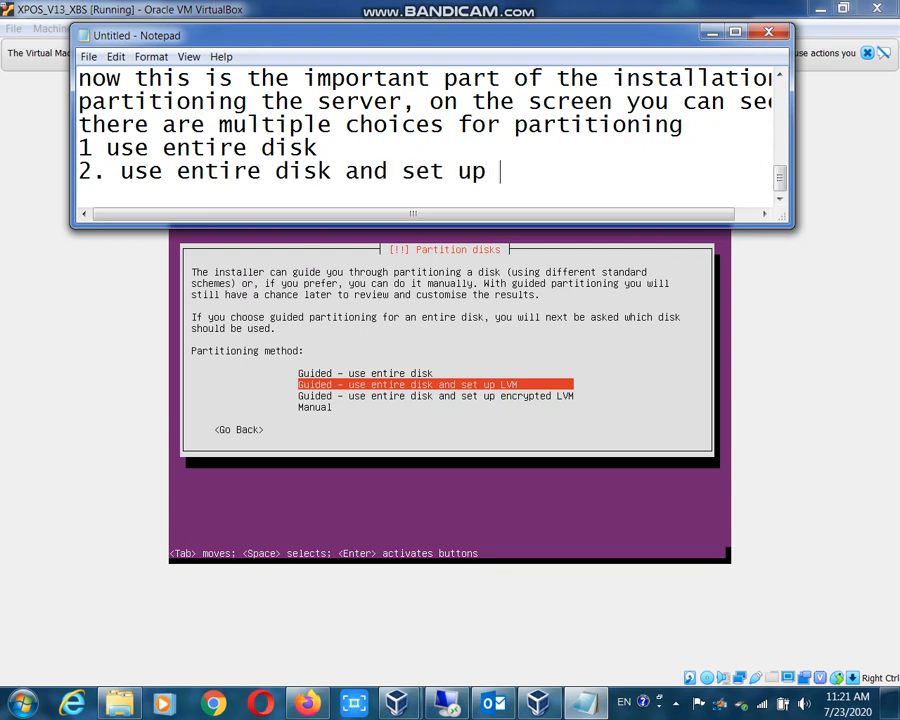
text(lvm()
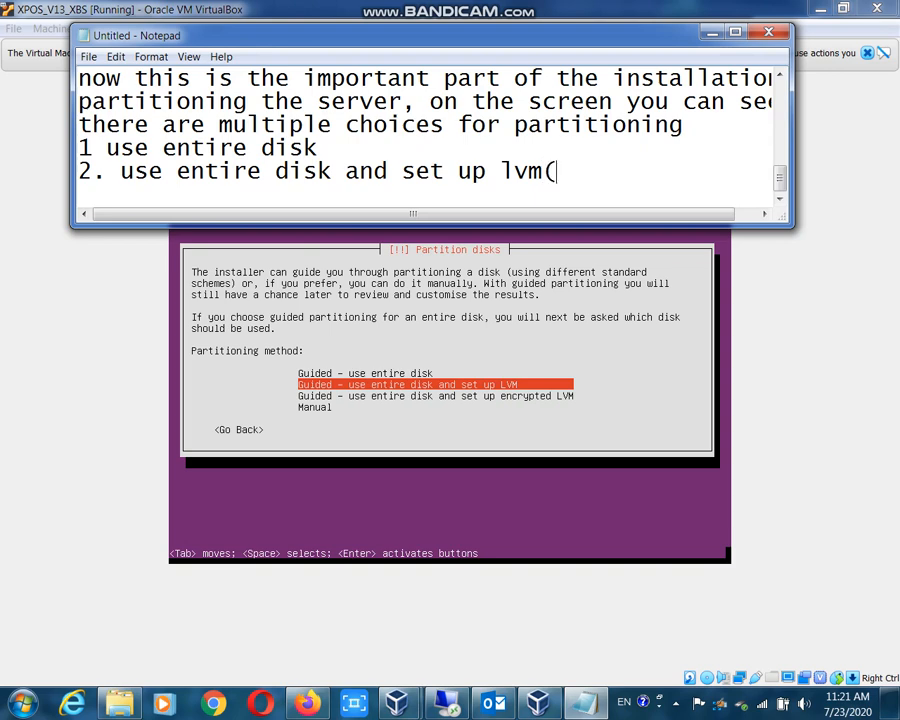
text(logical volum manager)
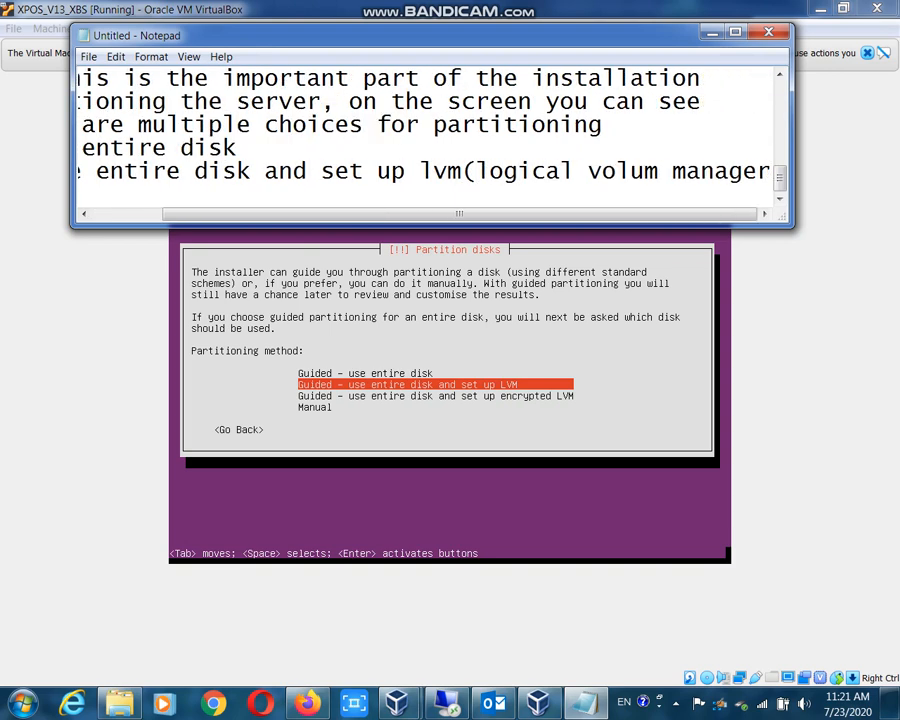
text())
key(Return)
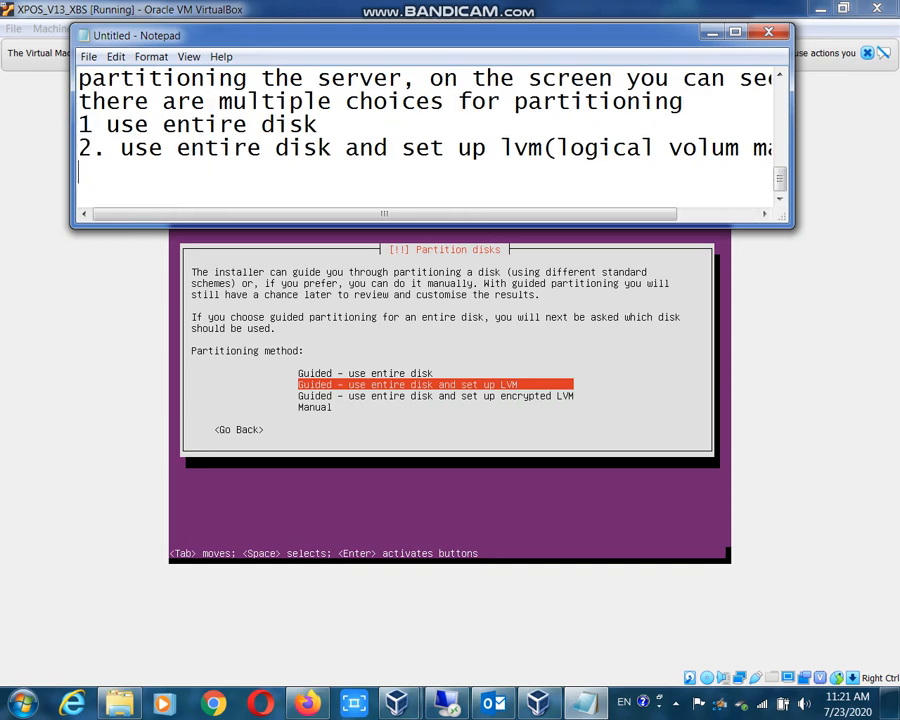
- Add the option "3. use entire disk and set up encrypted lvm (if you want to encrypt you lvm" to the note's list
text(3. use entir)
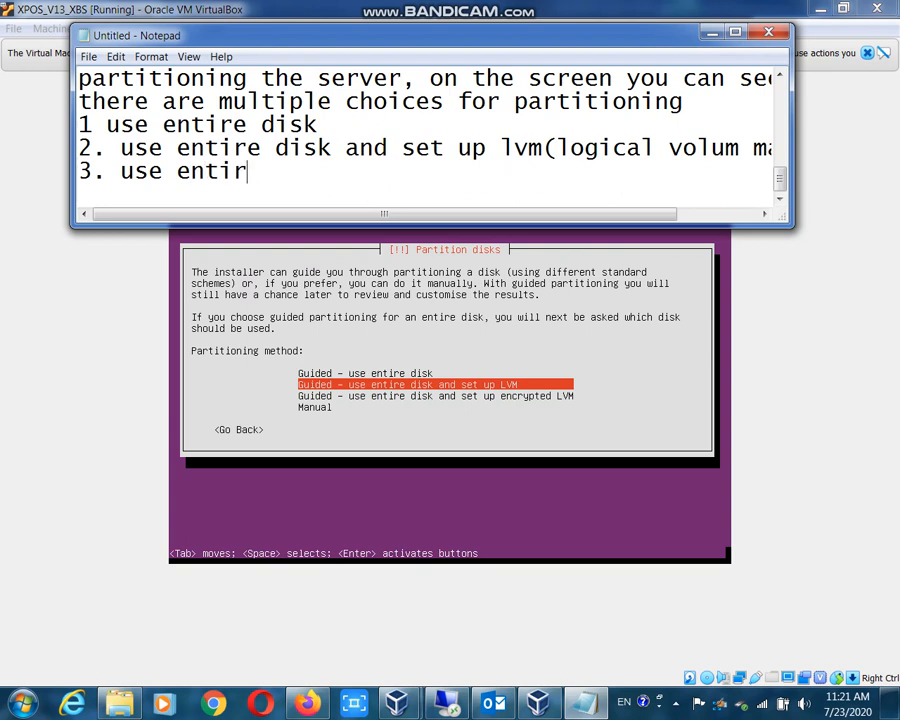
text(e disk and set)
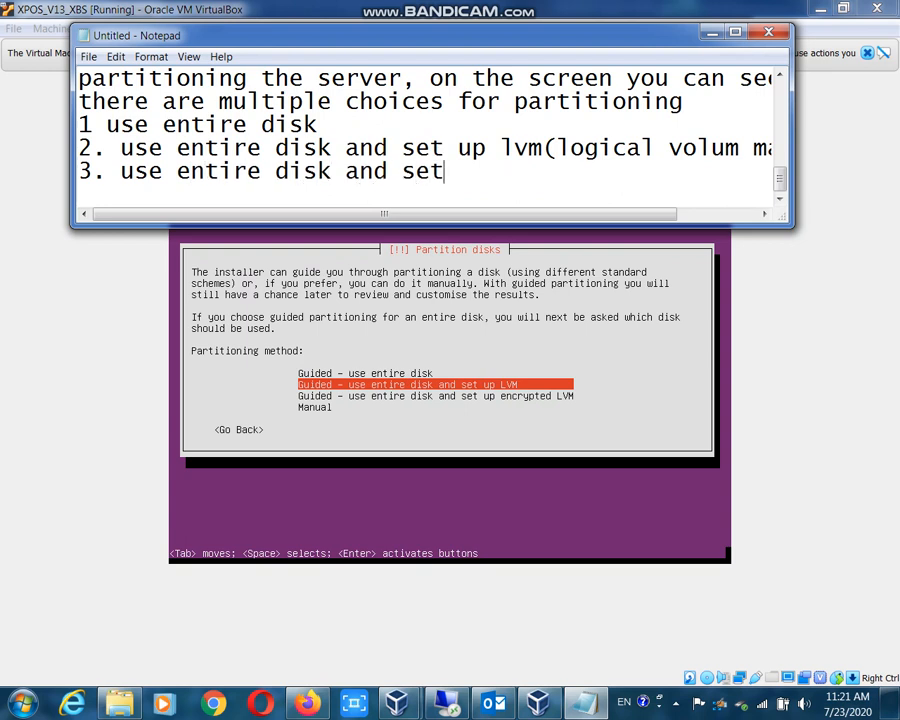
text( up enc)
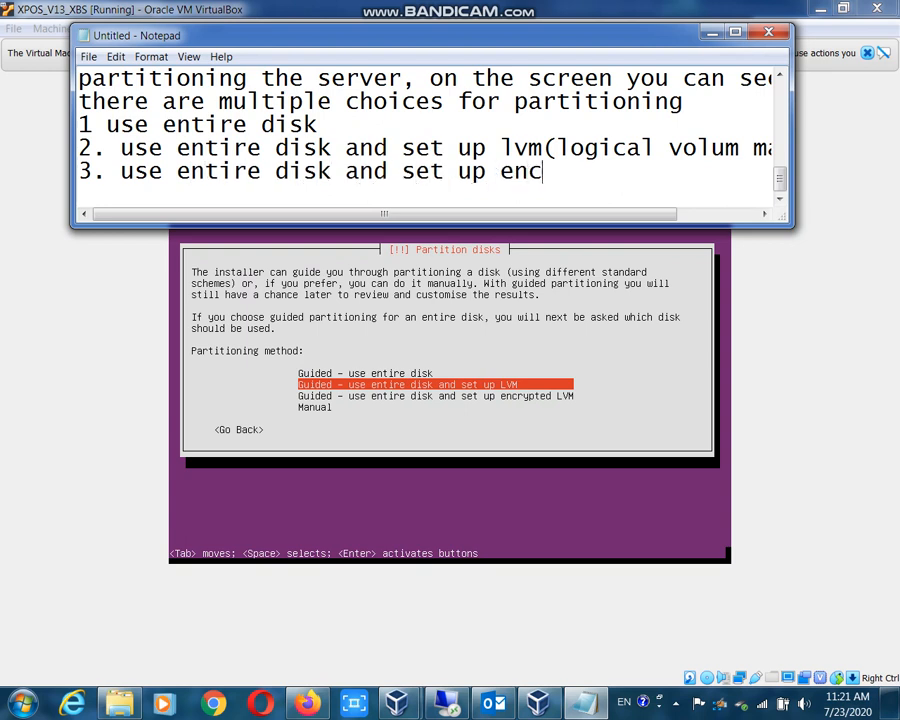
text(rypted lvm)
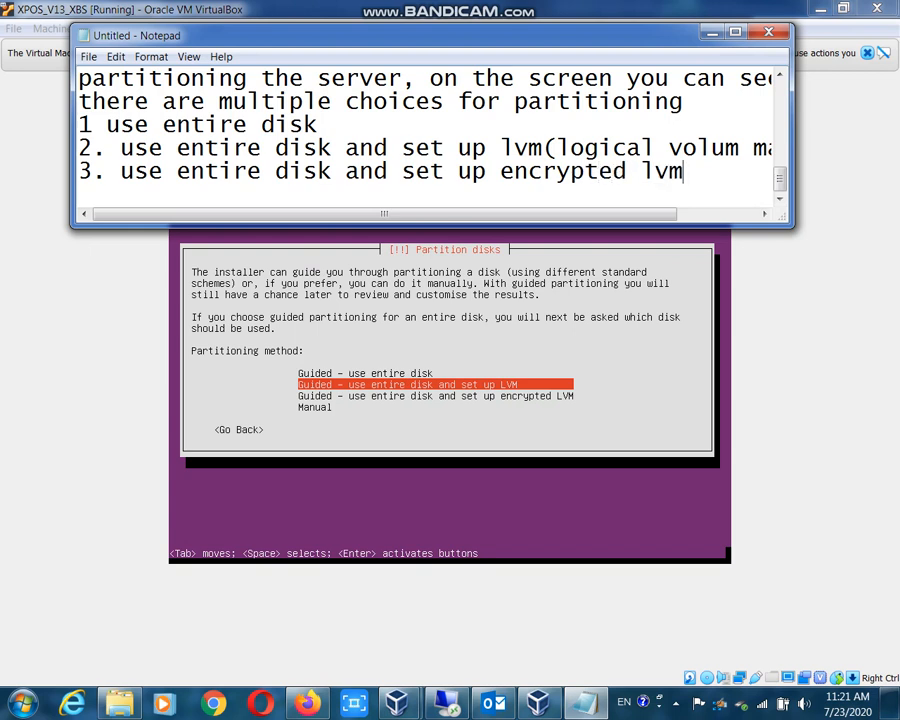
text( (if you want to )
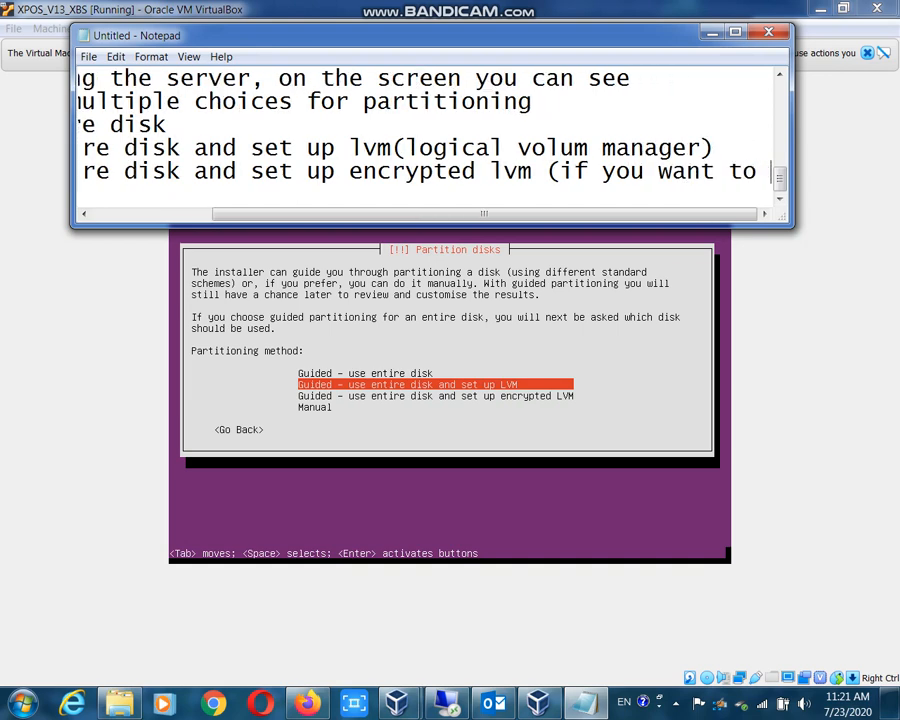
text(encrypt)
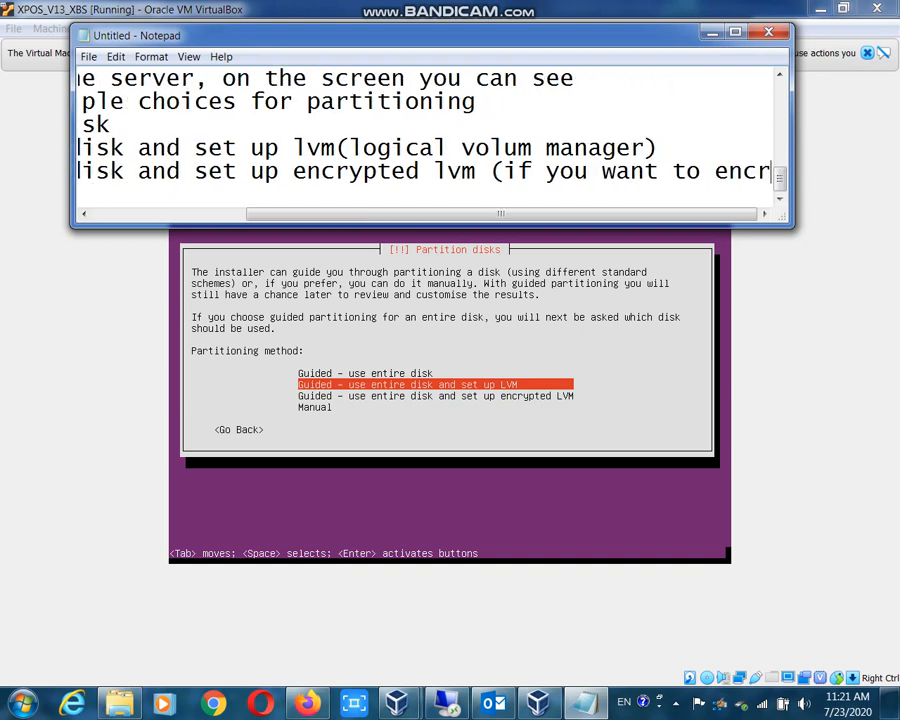
text(ou )
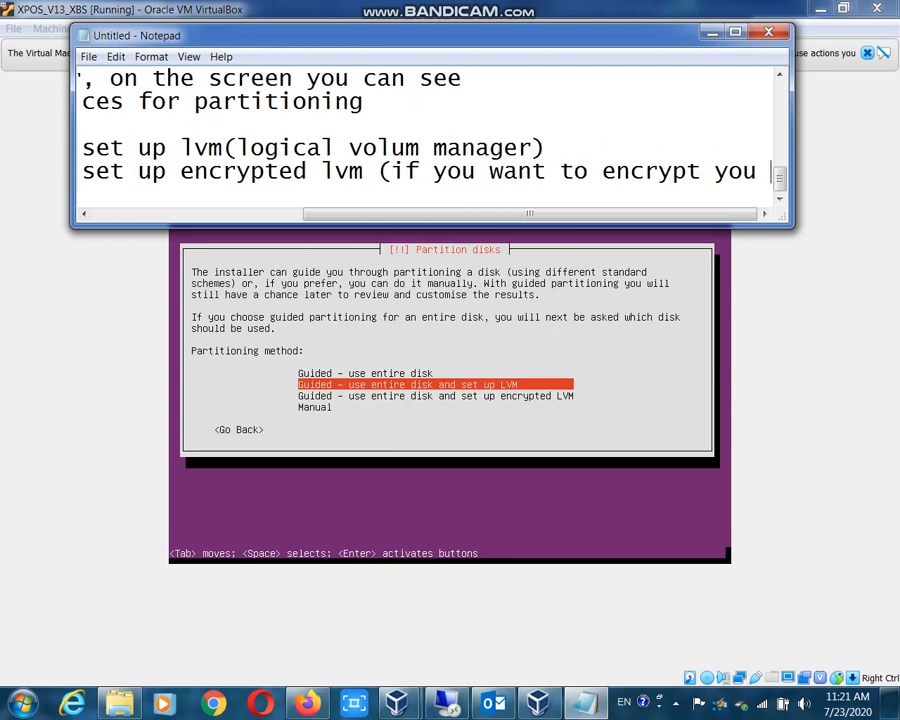
text(lvm)
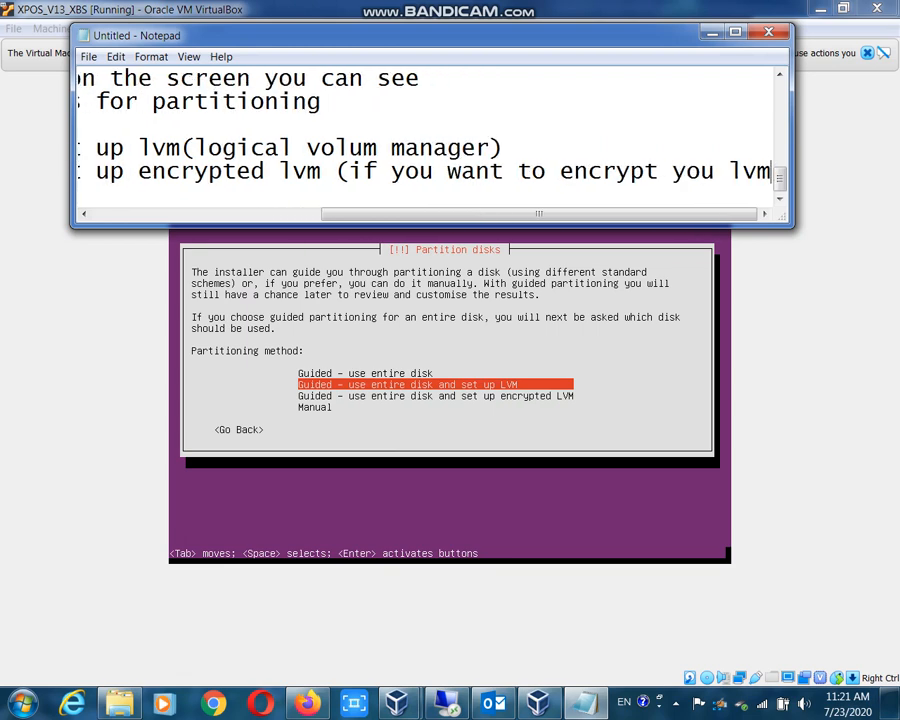
- Add the fourth option "4. manual" on its own line and start a new line below it
key(Return)
text(4)
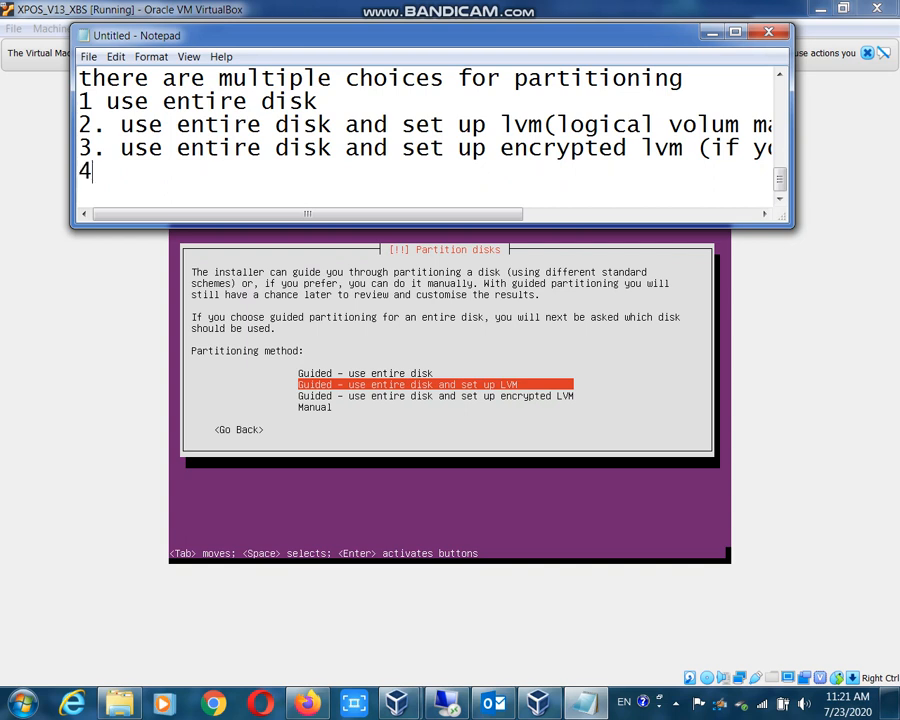
text(. manual most)
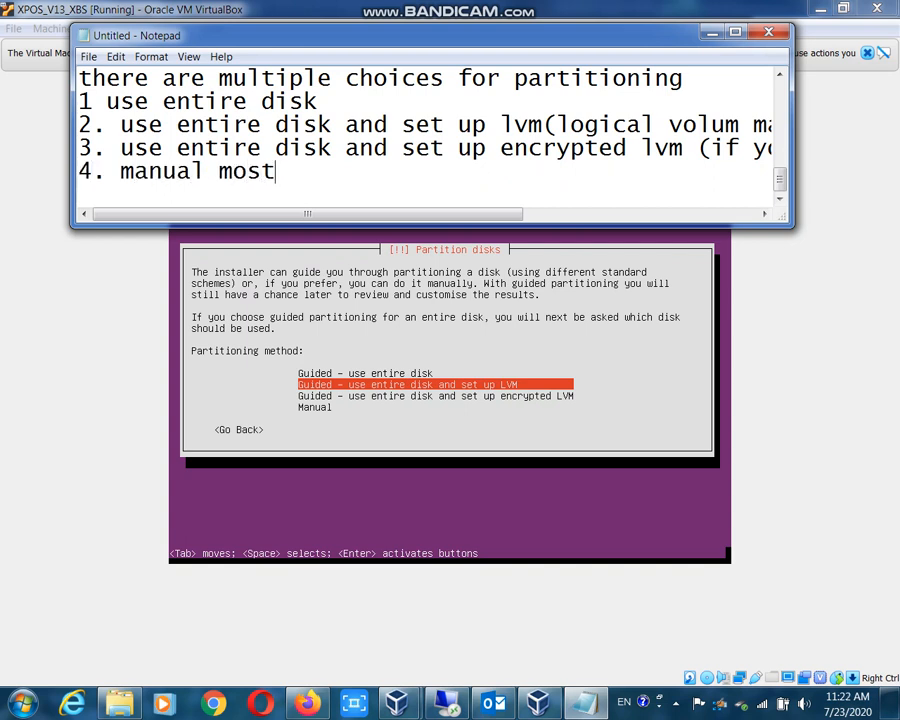
key(BackSpace)
key(BackSpace)
key(BackSpace)
key(BackSpace)
key(Return)
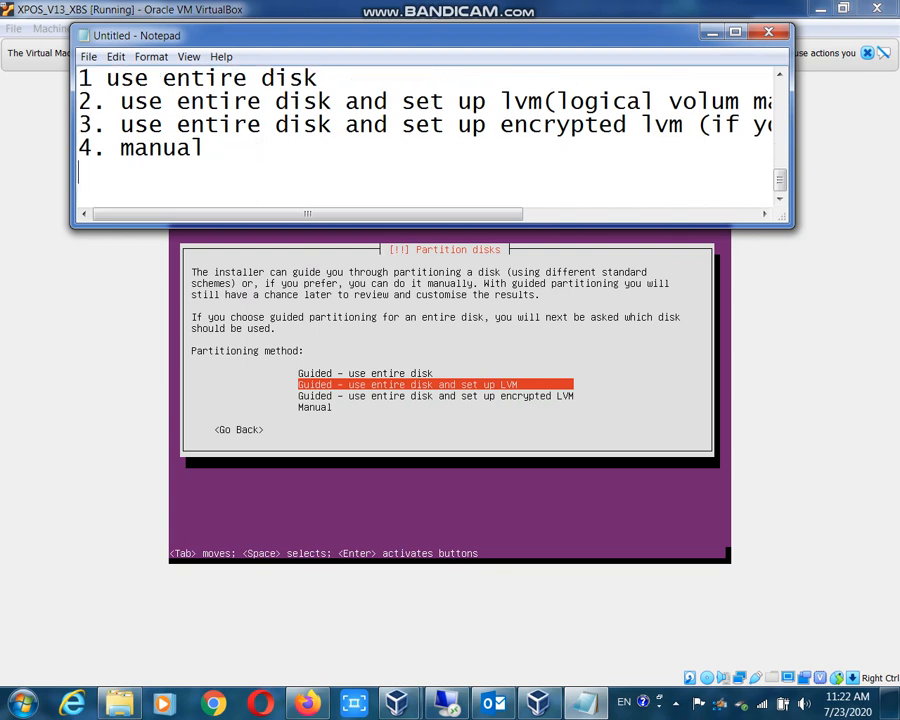
- Write "mostly people set the partition to the manual setting" below the list of options
text(mostly peop)
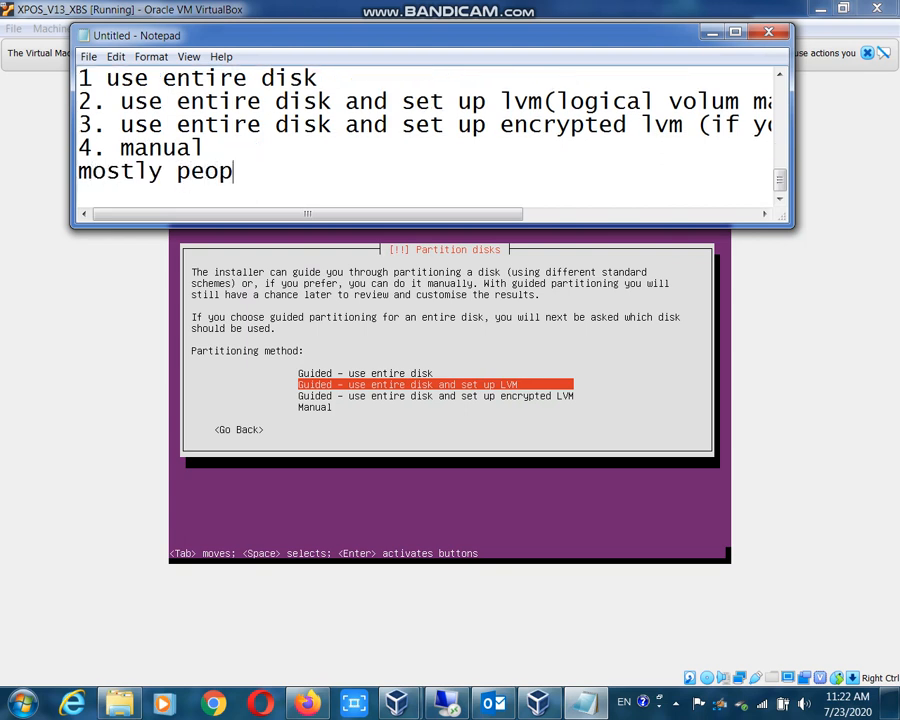
text(le set the par)
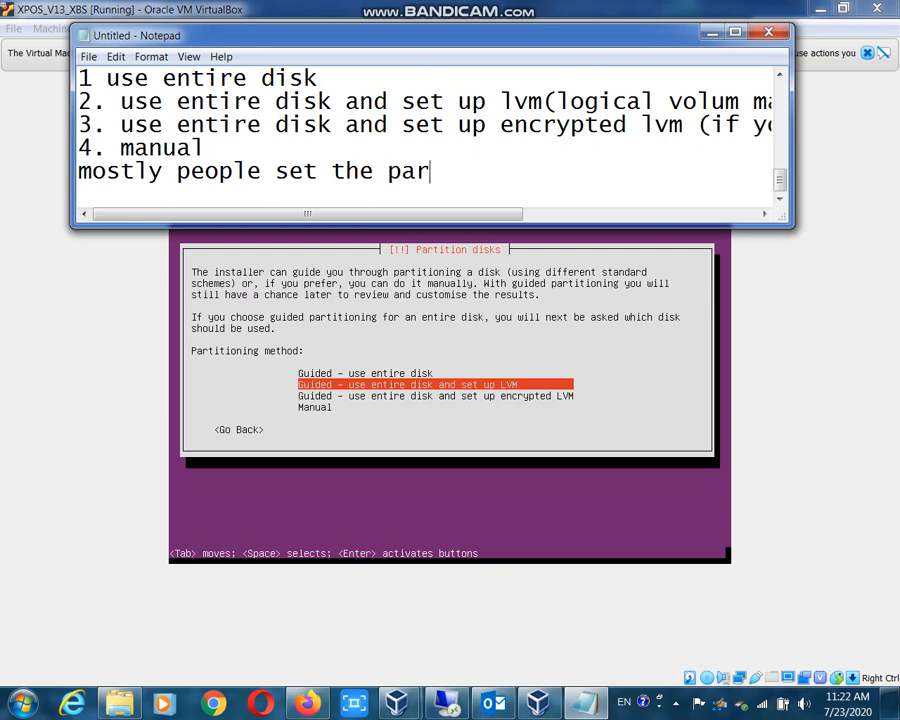
text(tition to the)
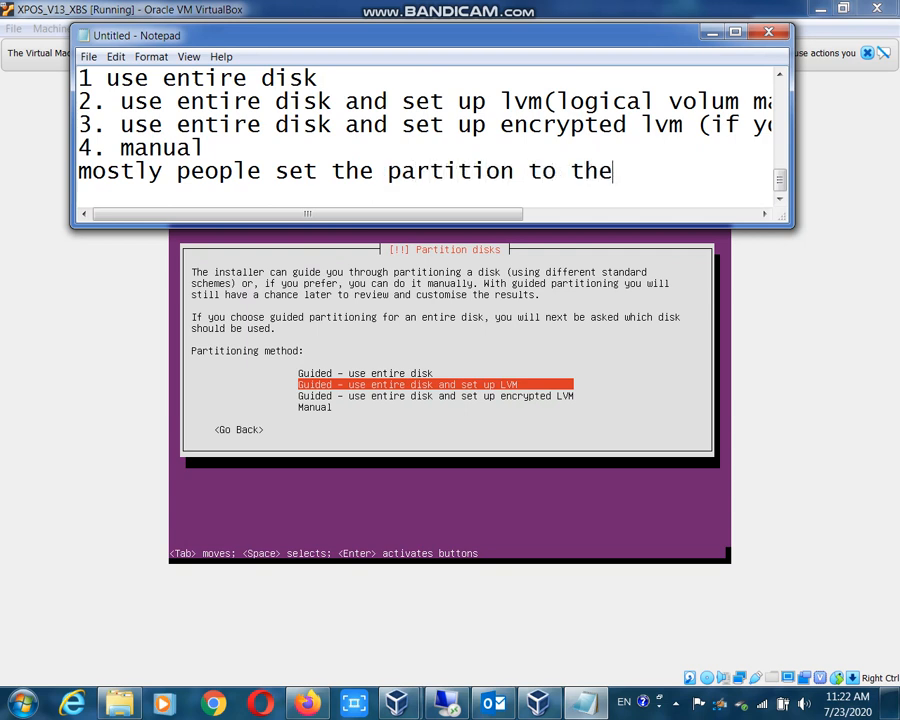
text( manual)
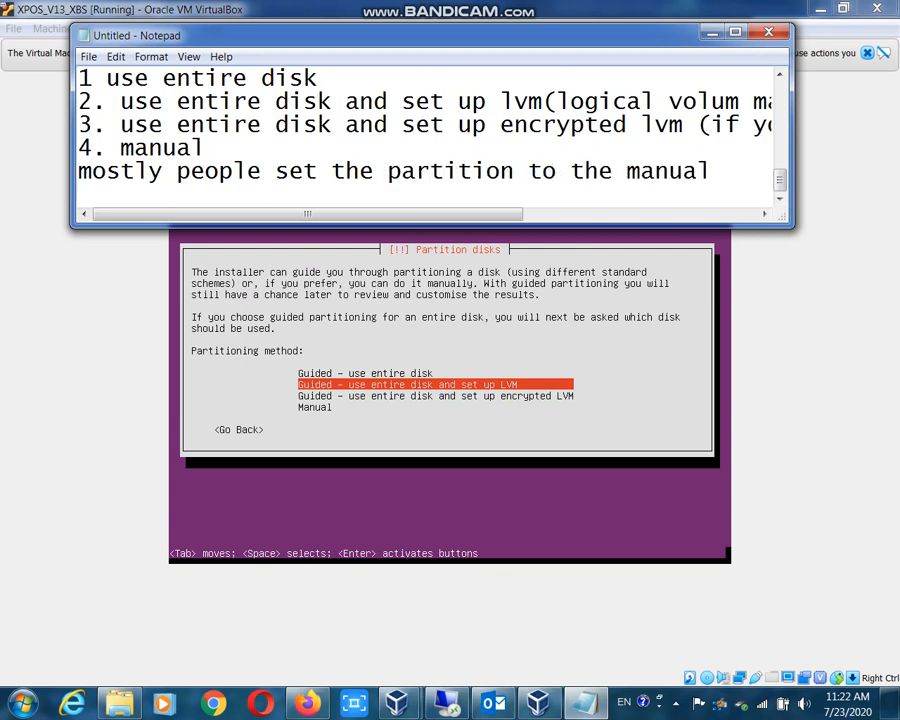
text( setting)
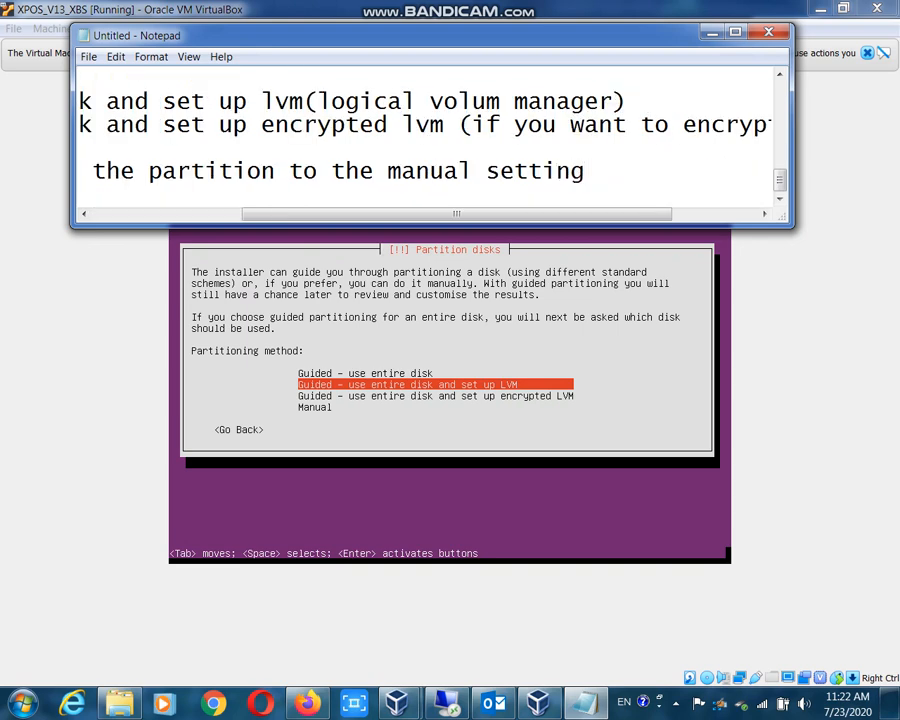
- Continue on a new line with "so that the can define the partition as they use or their requirements" and end the line
key(Return)
text(so th)
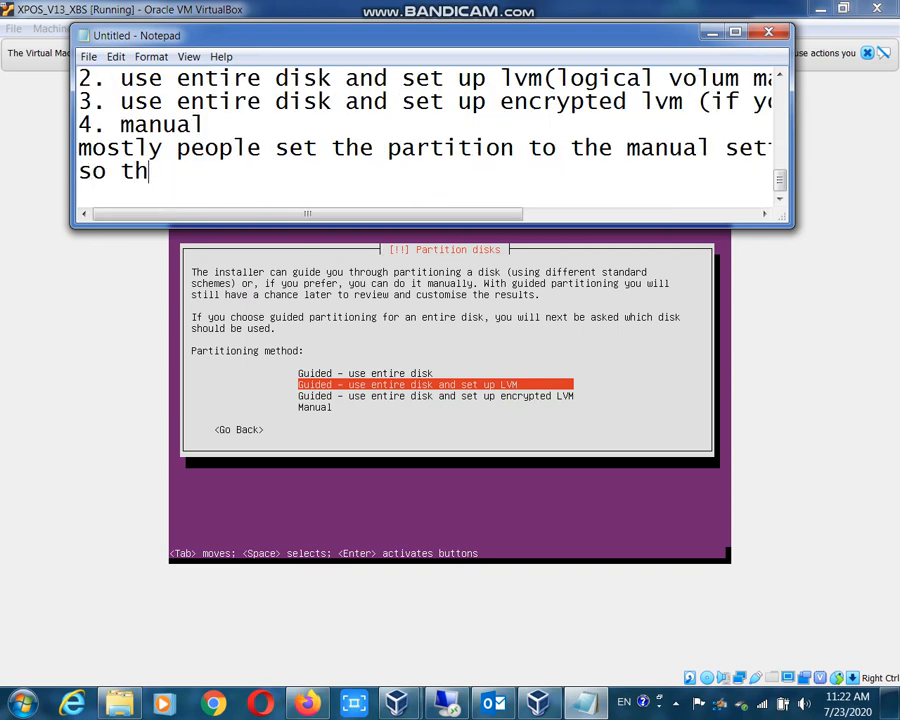
text(at the can d)
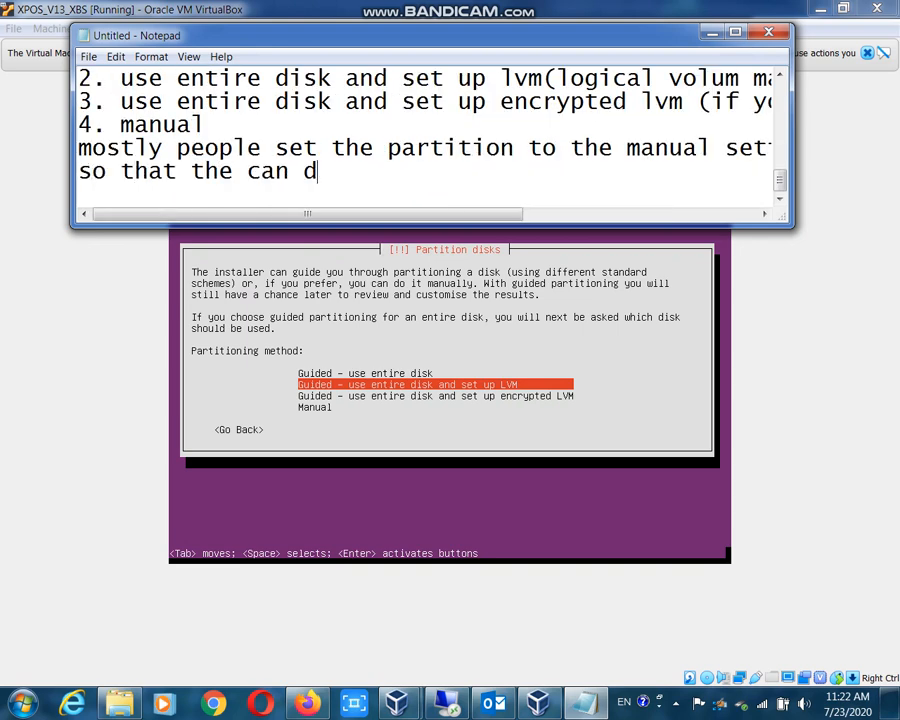
text(efine the )
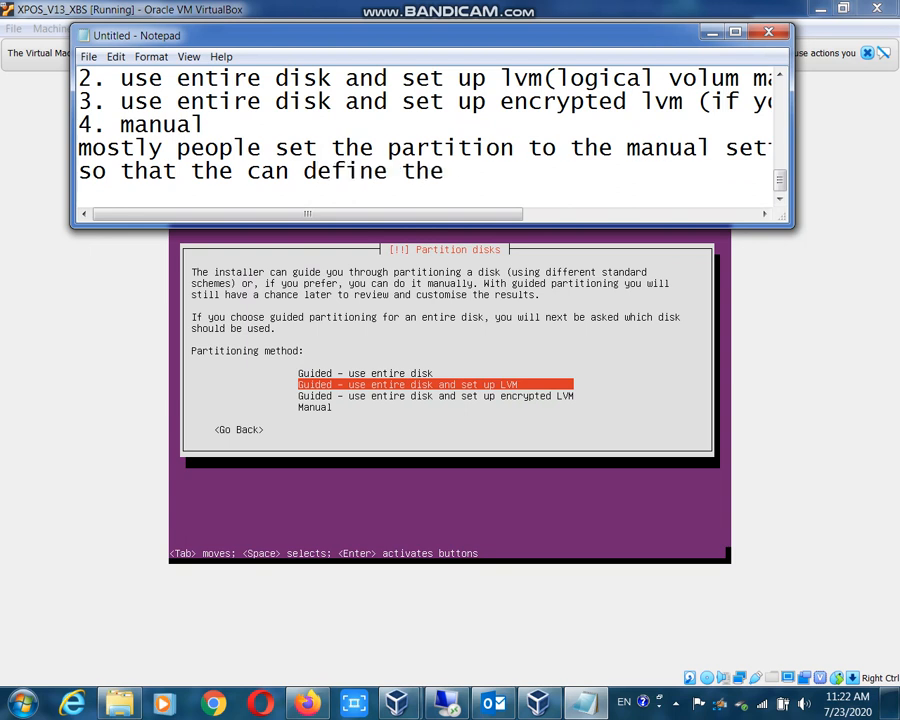
text(parti)
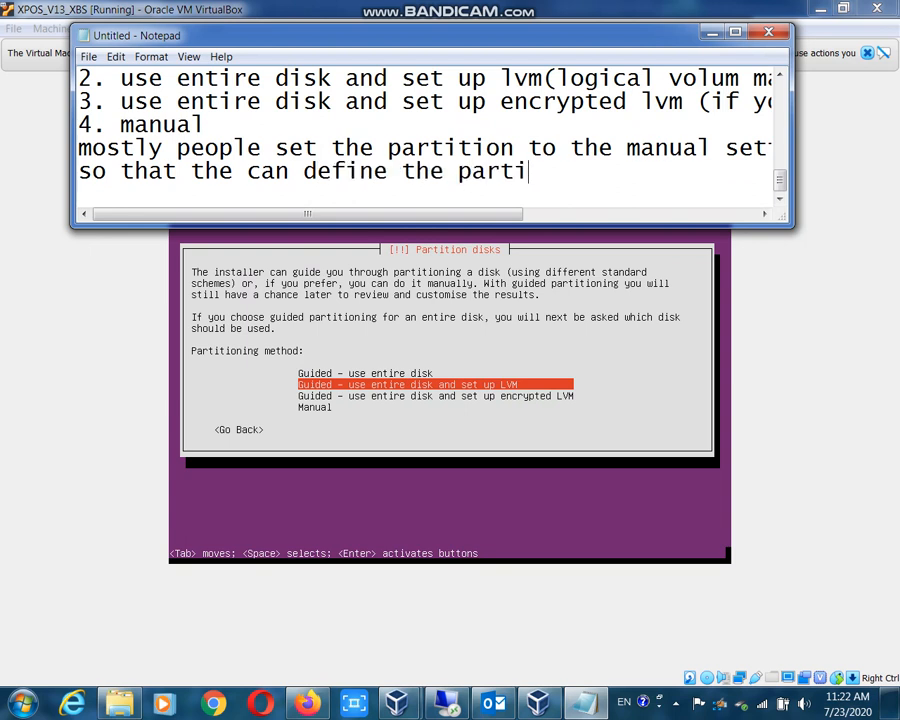
text(tion as the)
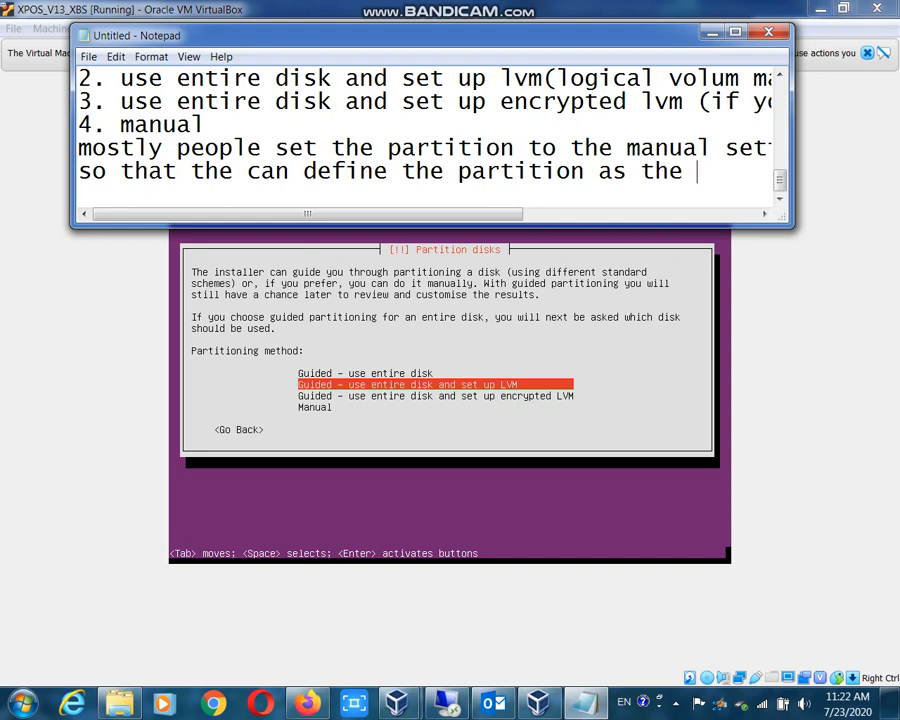
text(y use or th)
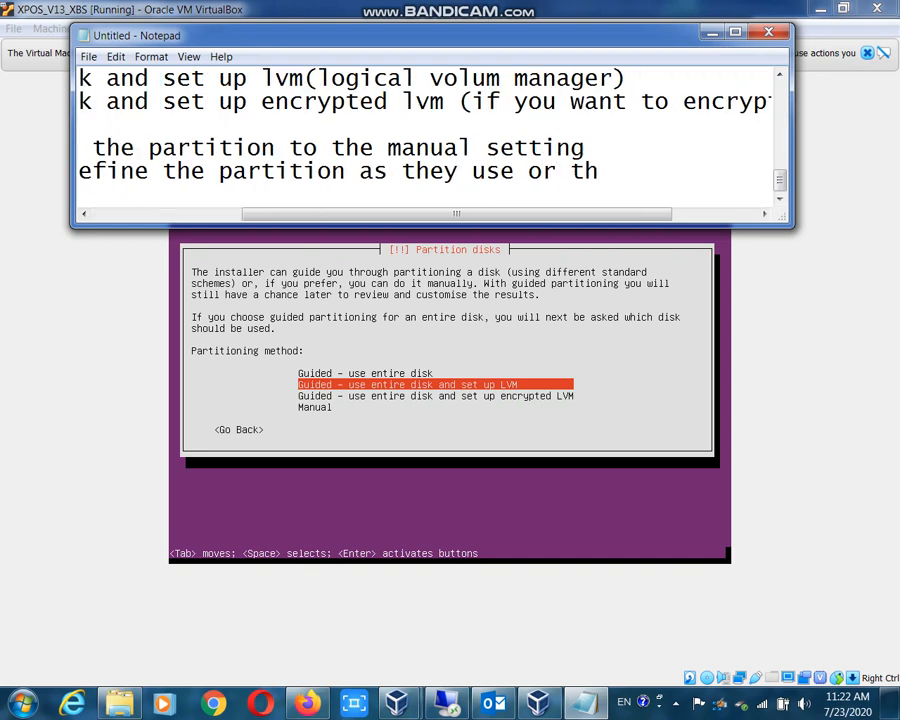
text(eir requi)
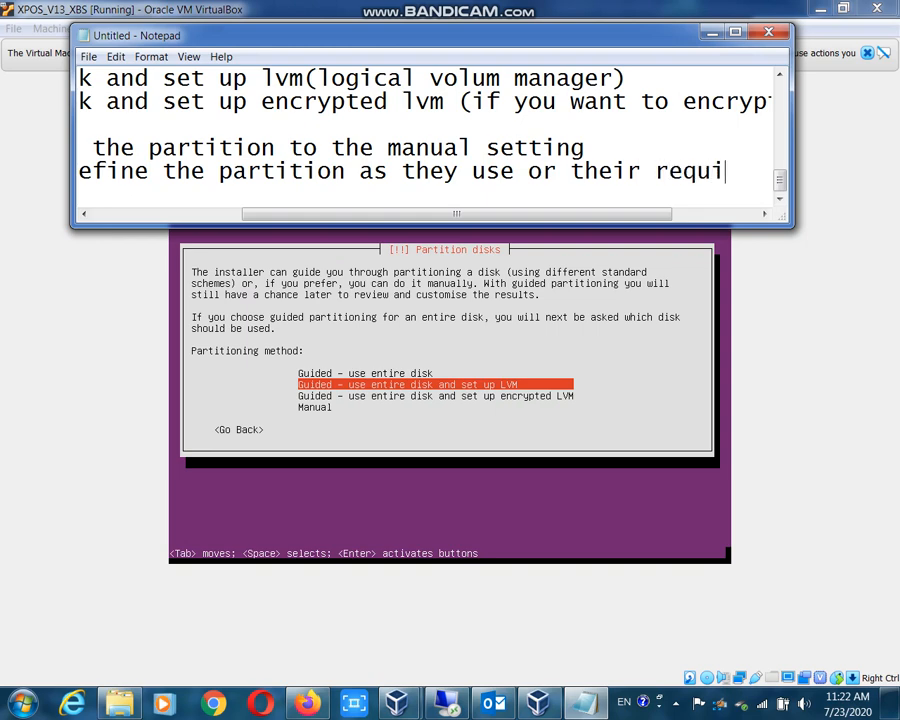
text(rements)
key(Return)
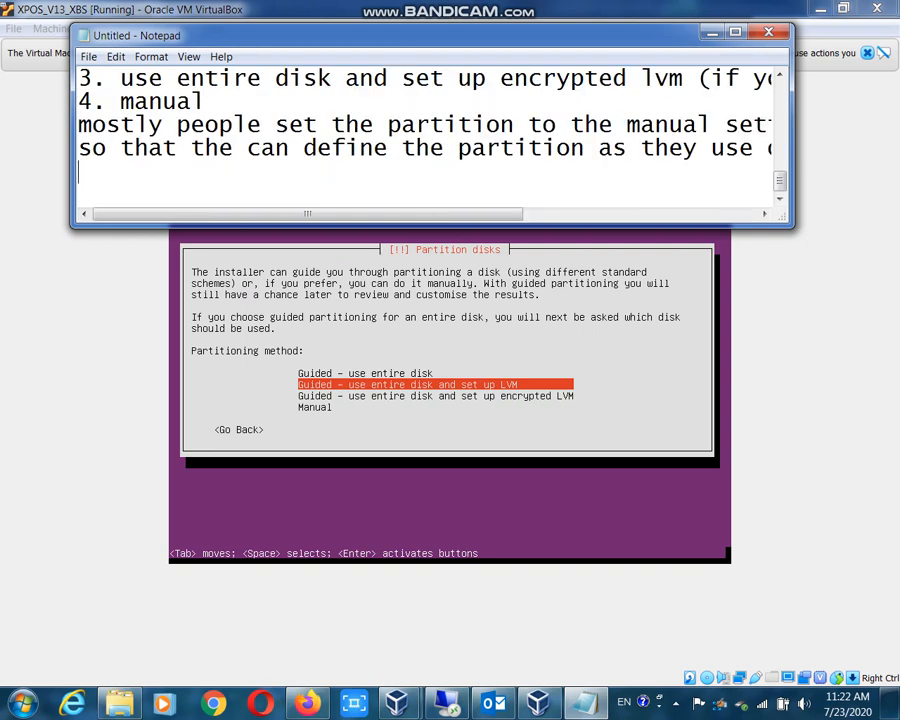
- Add the line "so we will go to option no 2. first then on manual." to the note
text(so we )
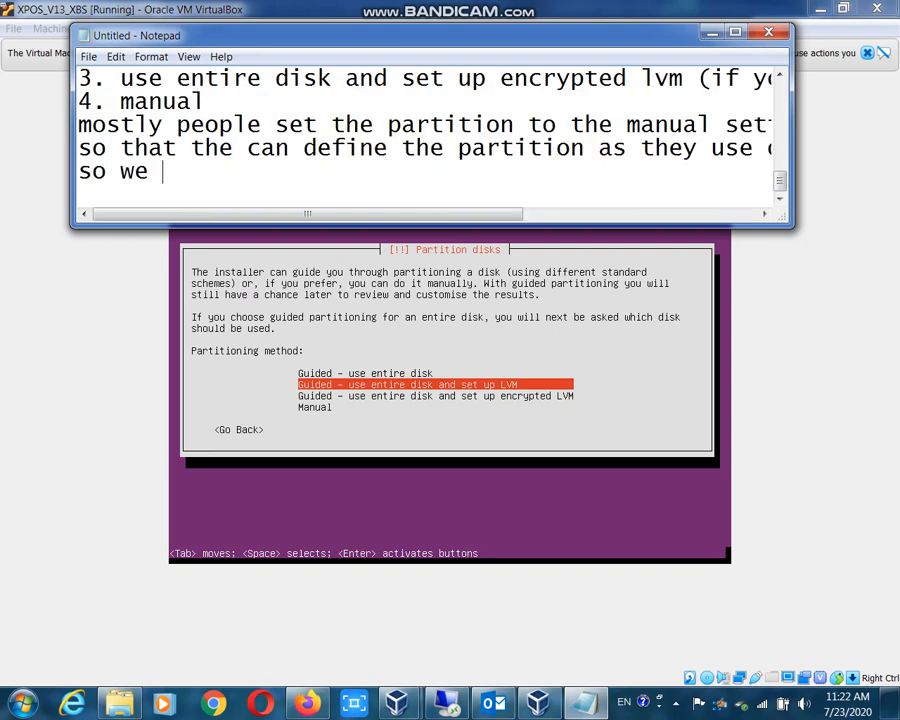
text(will go to )
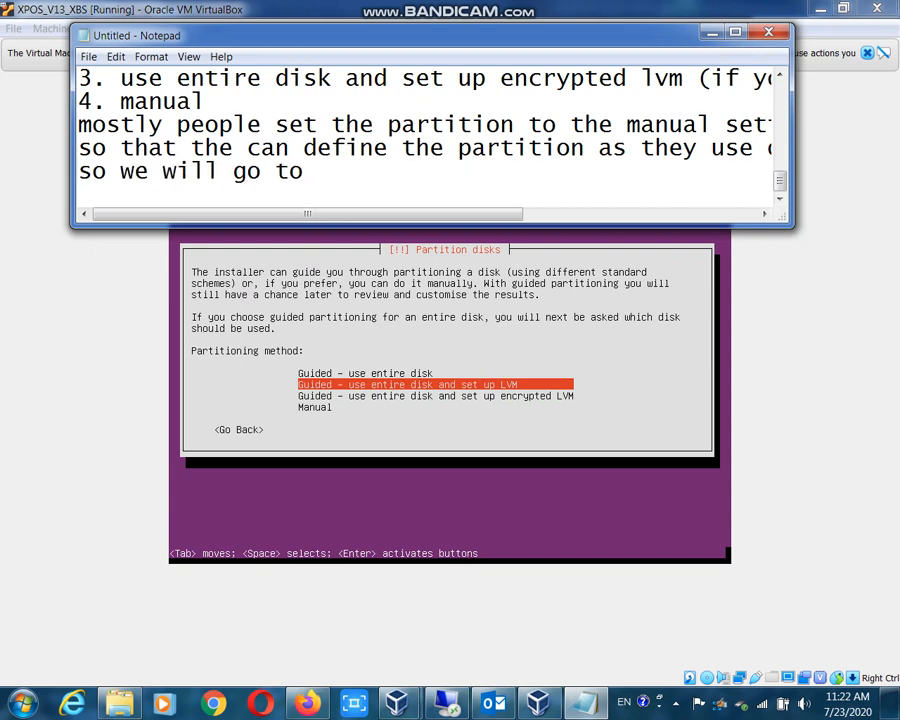
text(option no 2.)
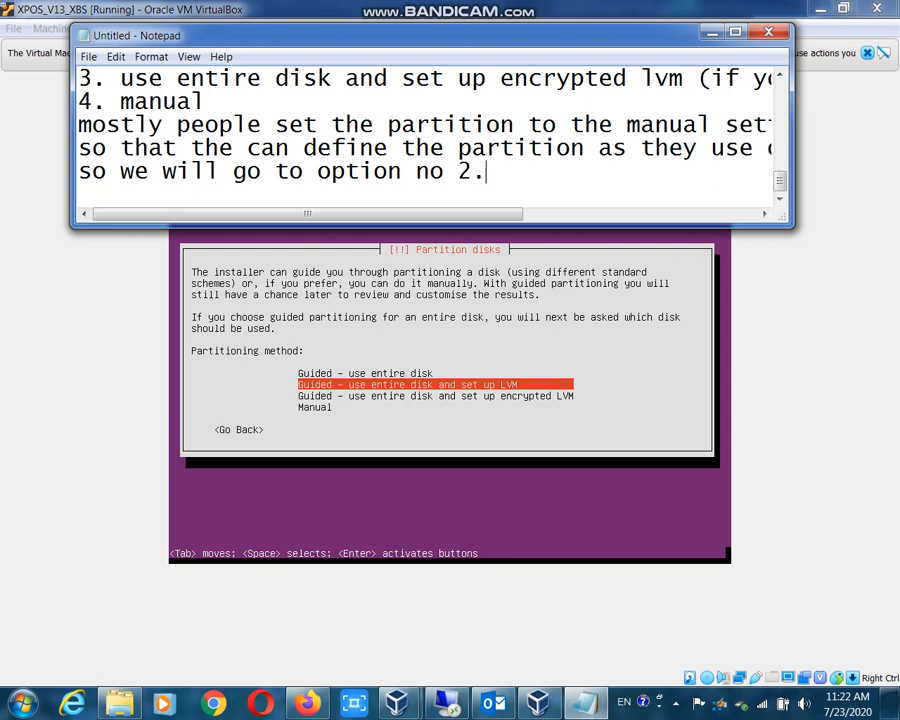
text(first)
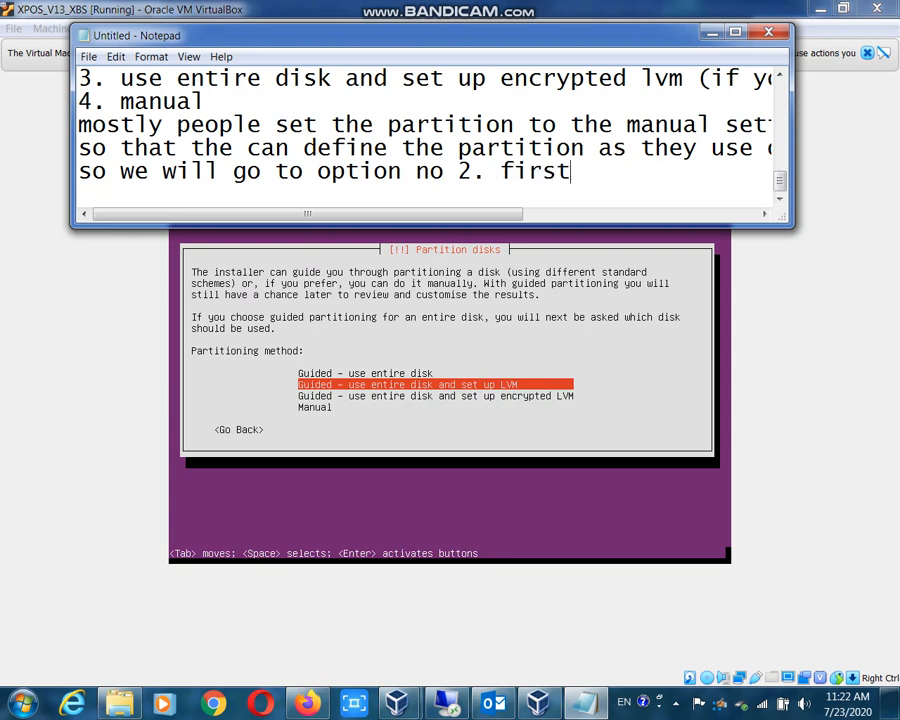
text( then on manual.)
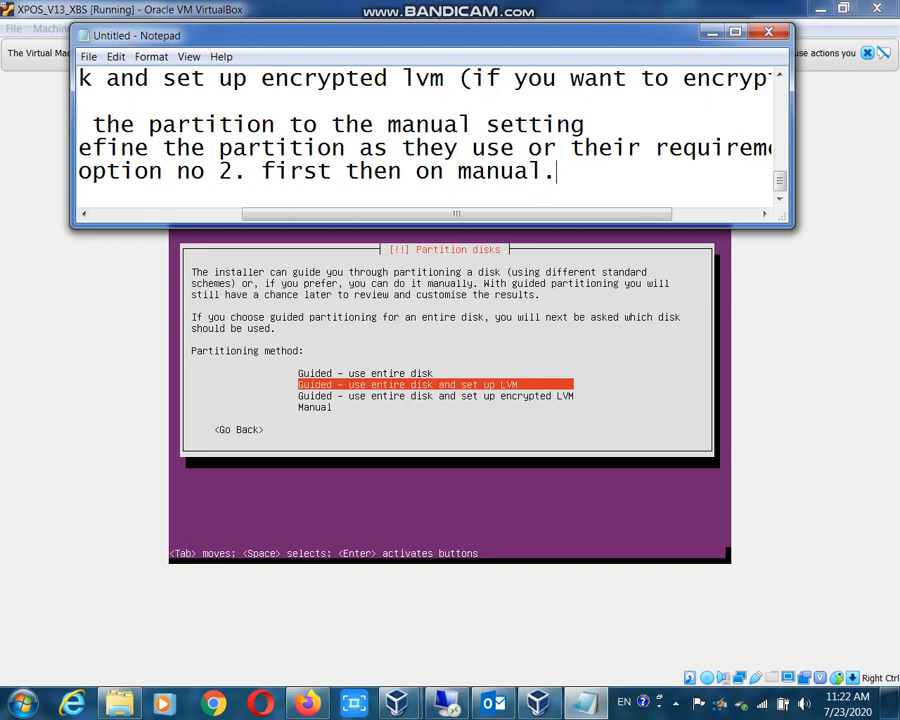
key(Return)
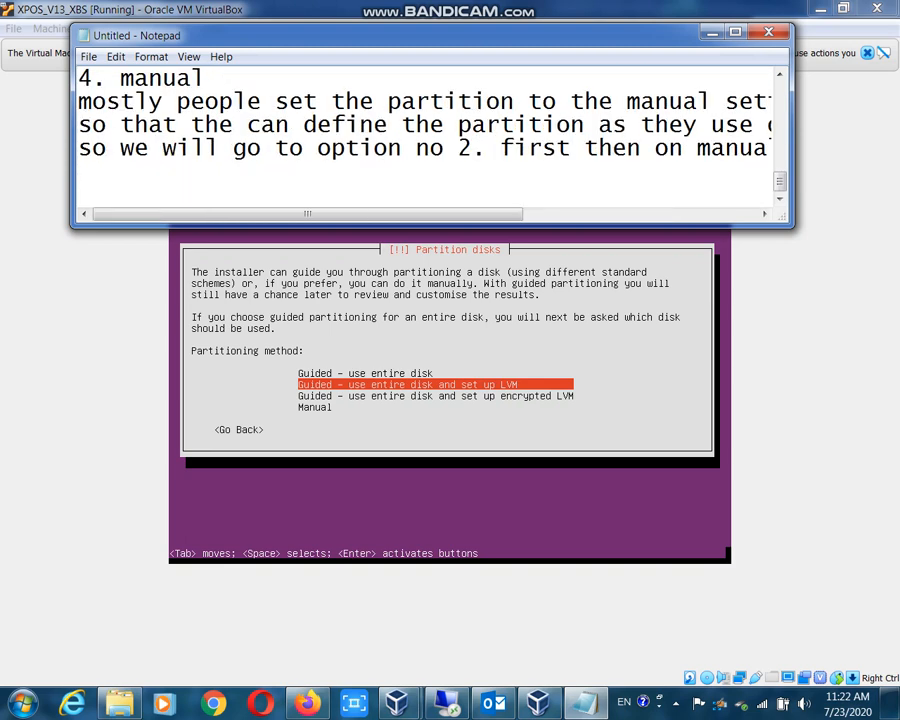
- Switch to the VirtualBox virtual machine and choose the partitioning method "Guided - use entire disk and set up LVM"
key(alt+Tab)
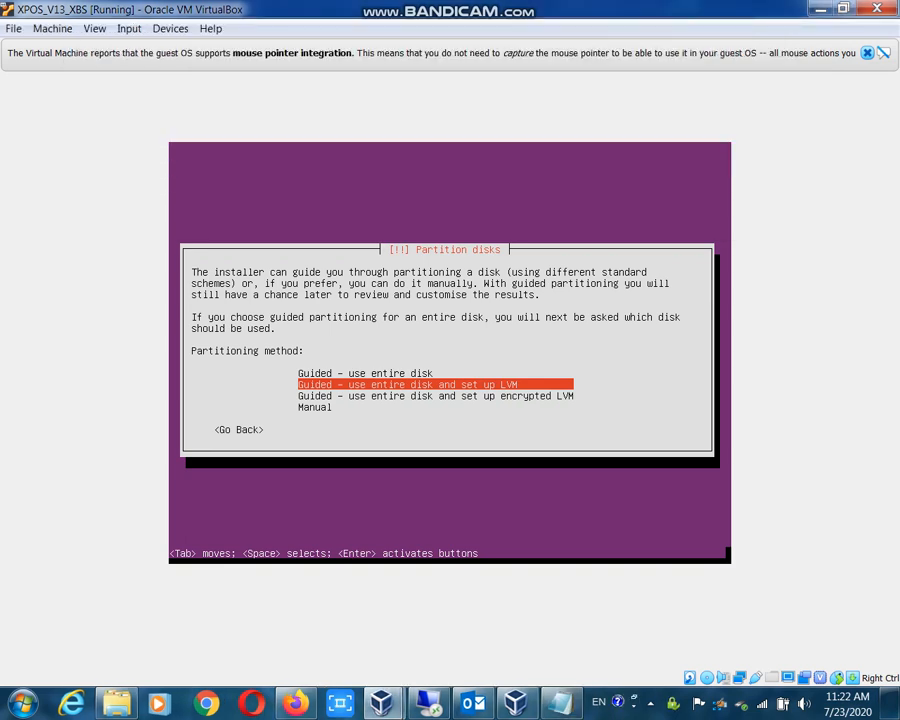
key(Return)
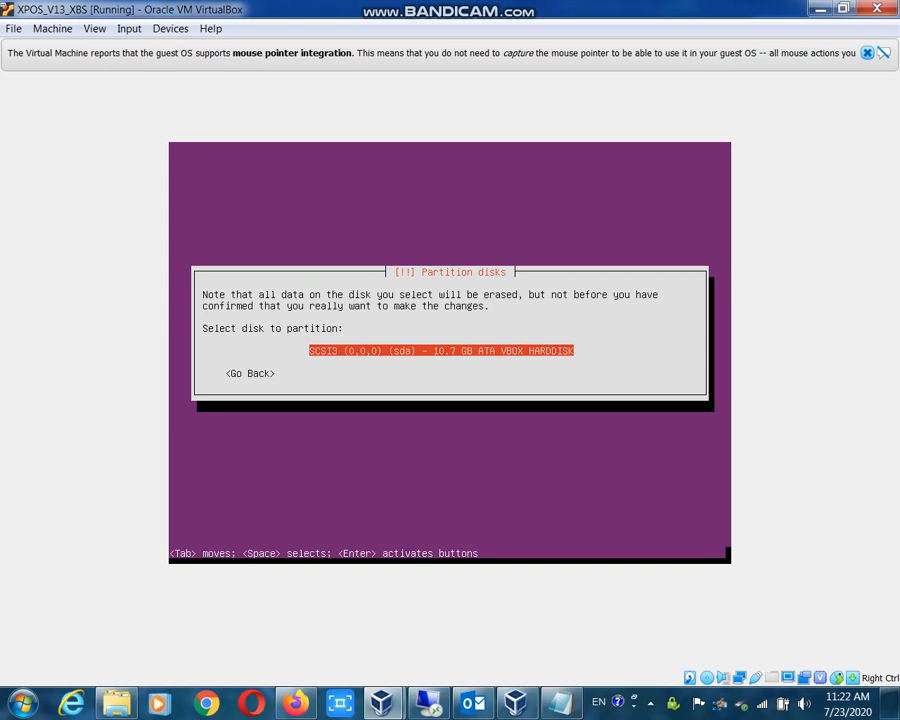
- Switch to the Notepad note and, after a blank line, add "on this screen you can see the hard drive specification"
click(560, 703)
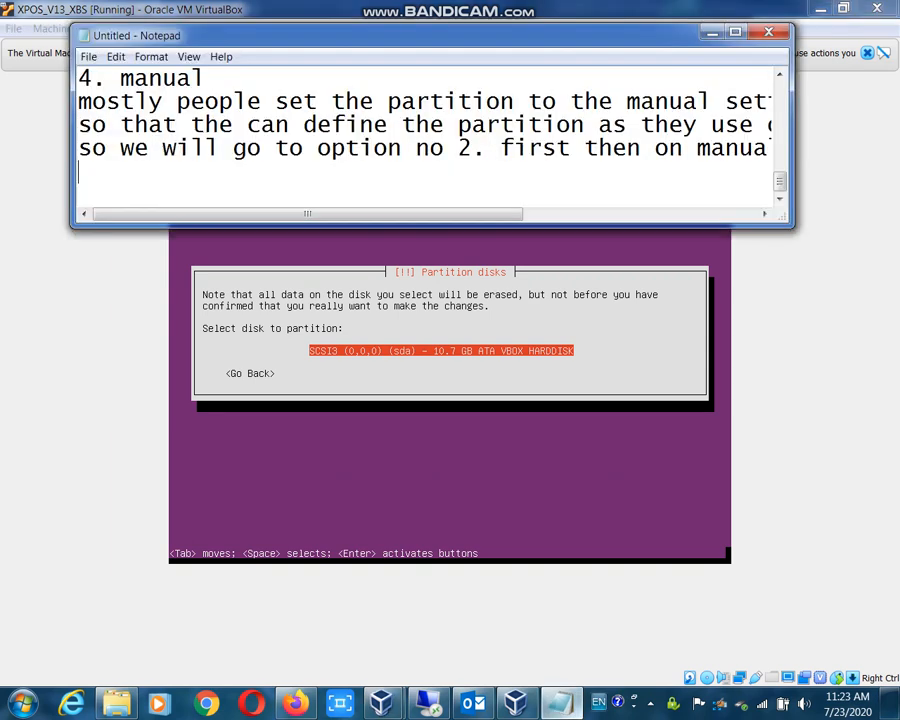
key(Return)
text(on )
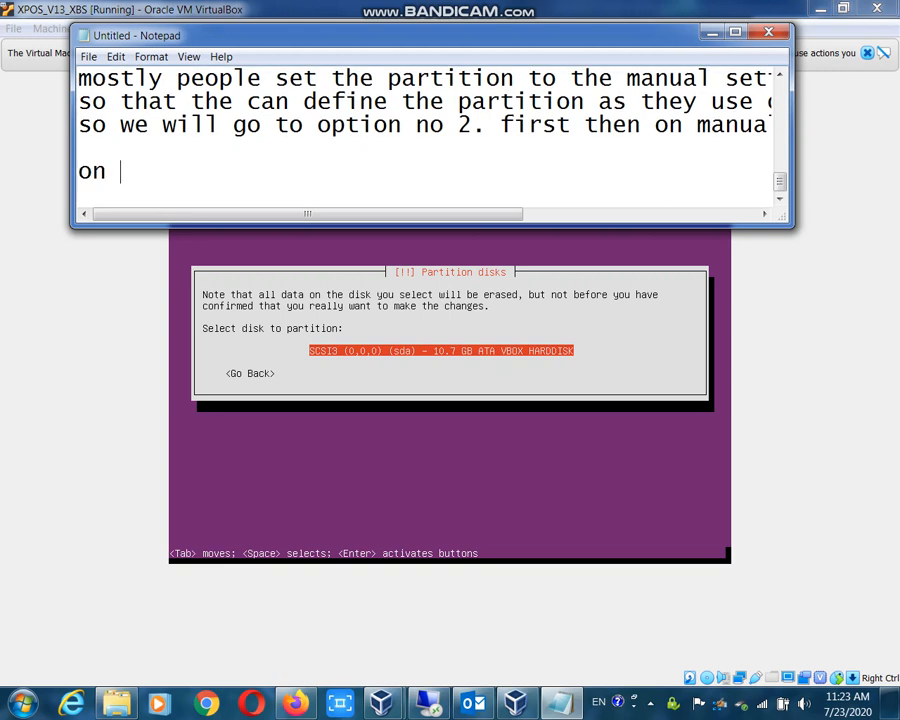
text(this screen )
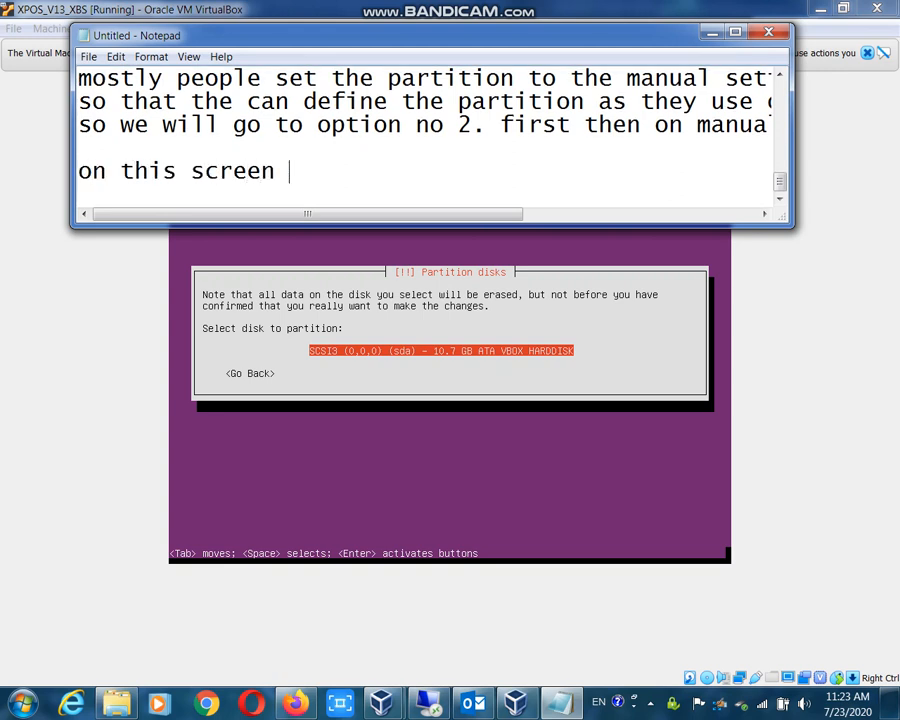
text(you can see the )
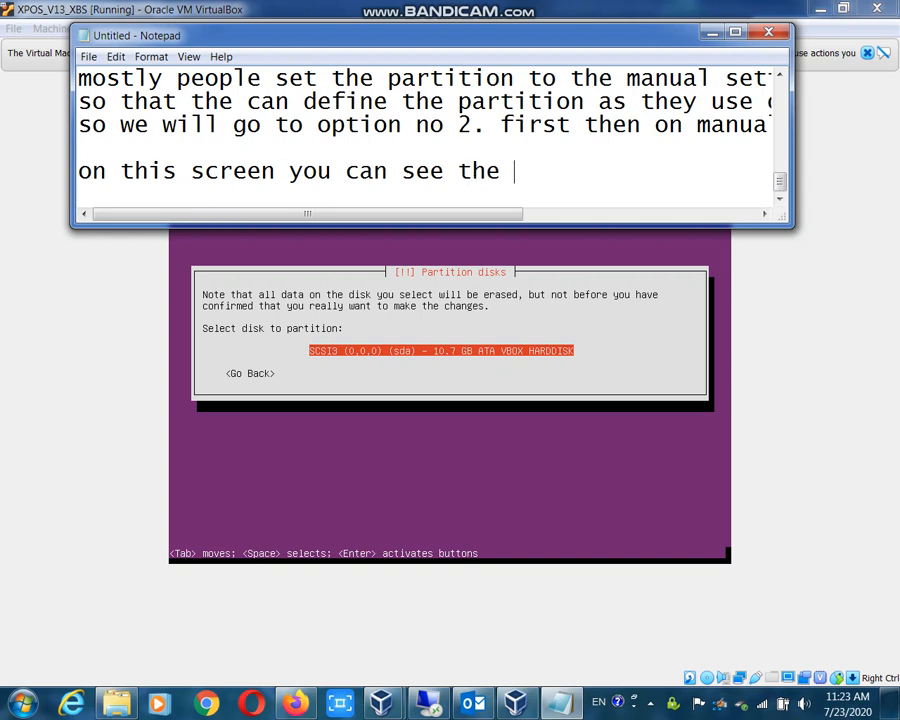
text(hard drive)
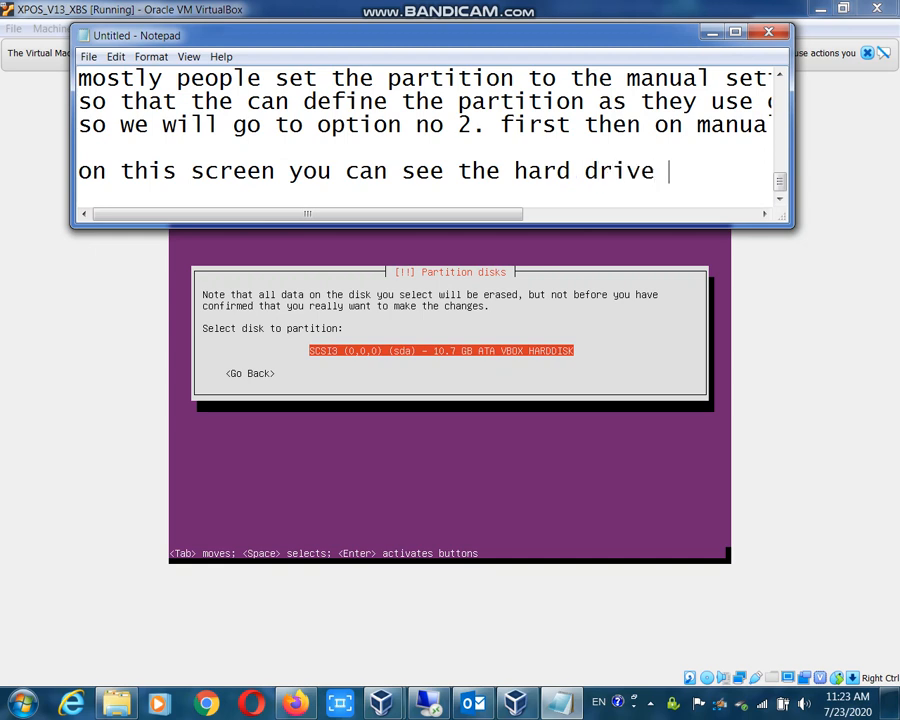
text( specif)
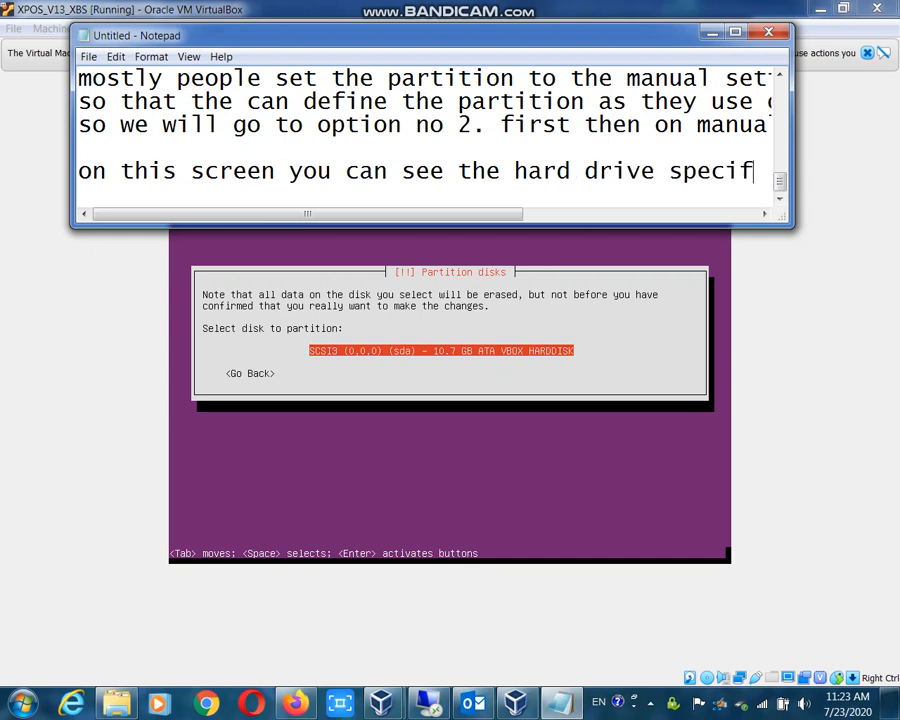
text(ication)
key(Return)
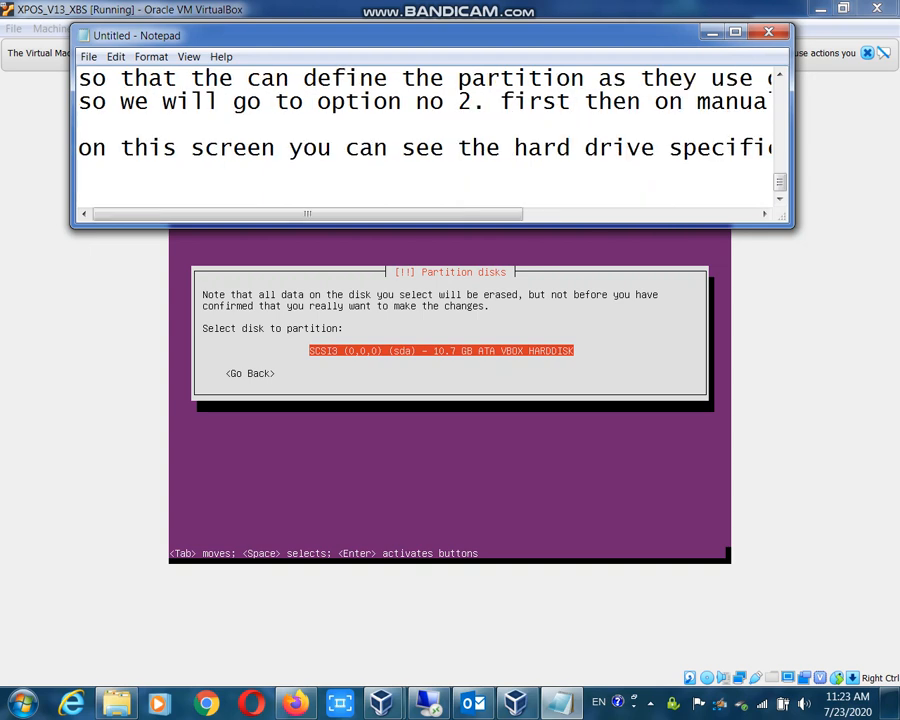
- Continue the note with the line "with its total space as its a virtual hard disk"
text(with its tot)
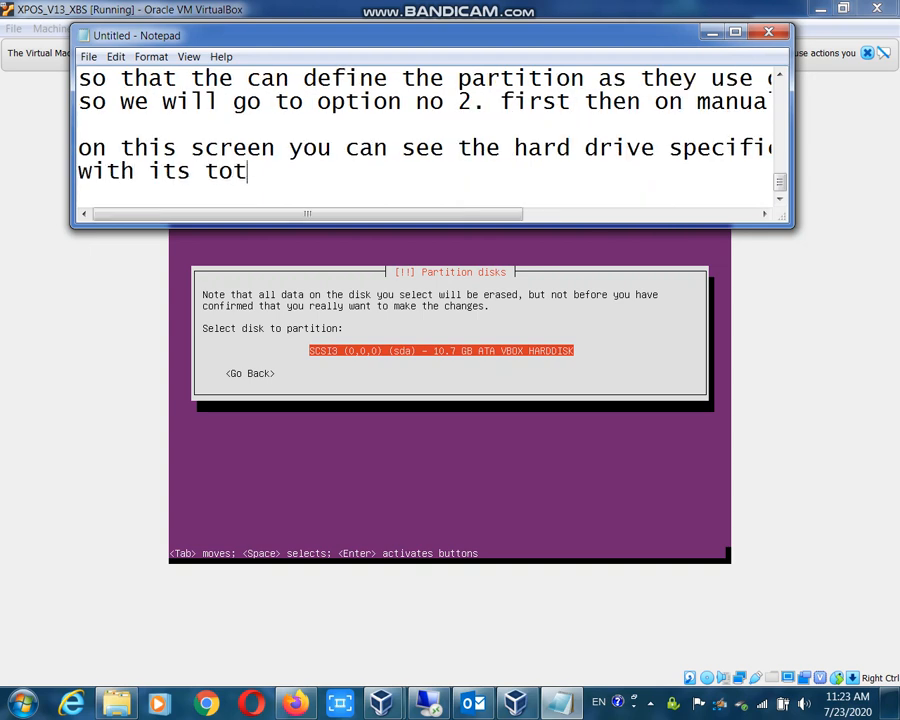
text(al space )
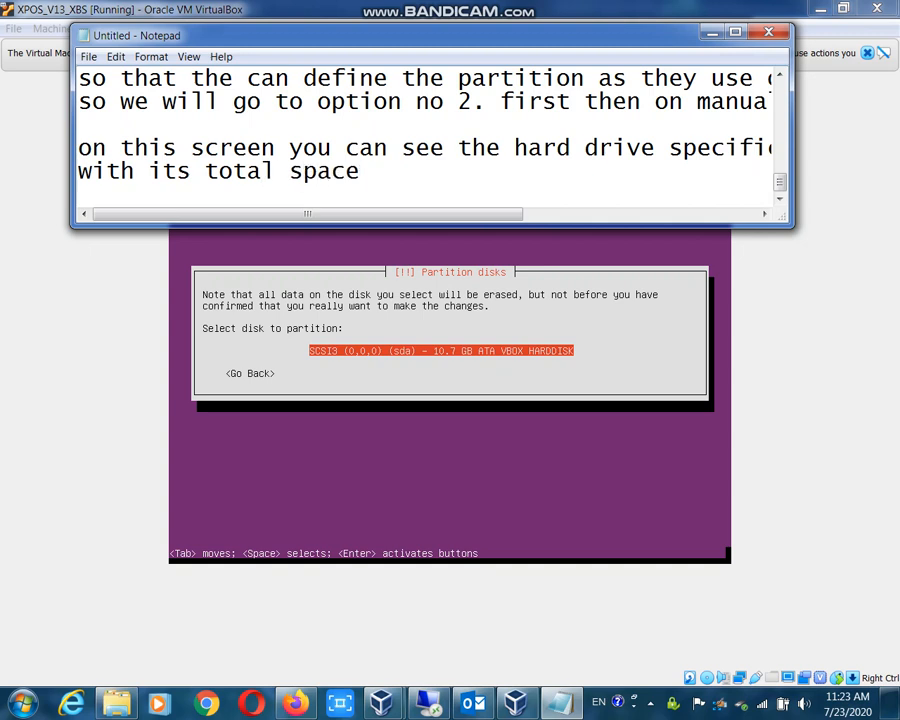
text(as its a )
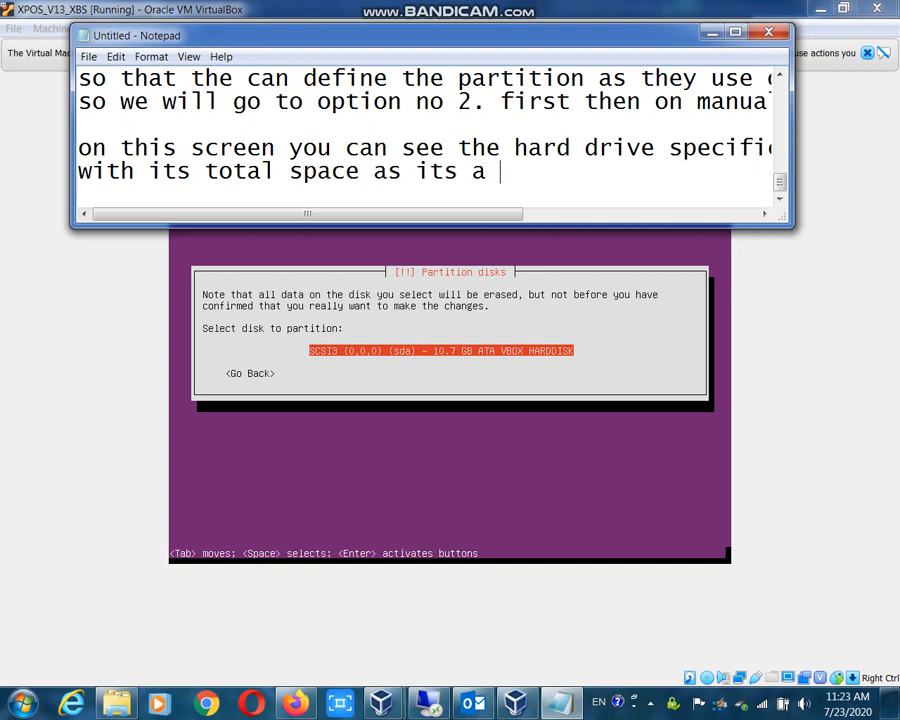
text(virtual )
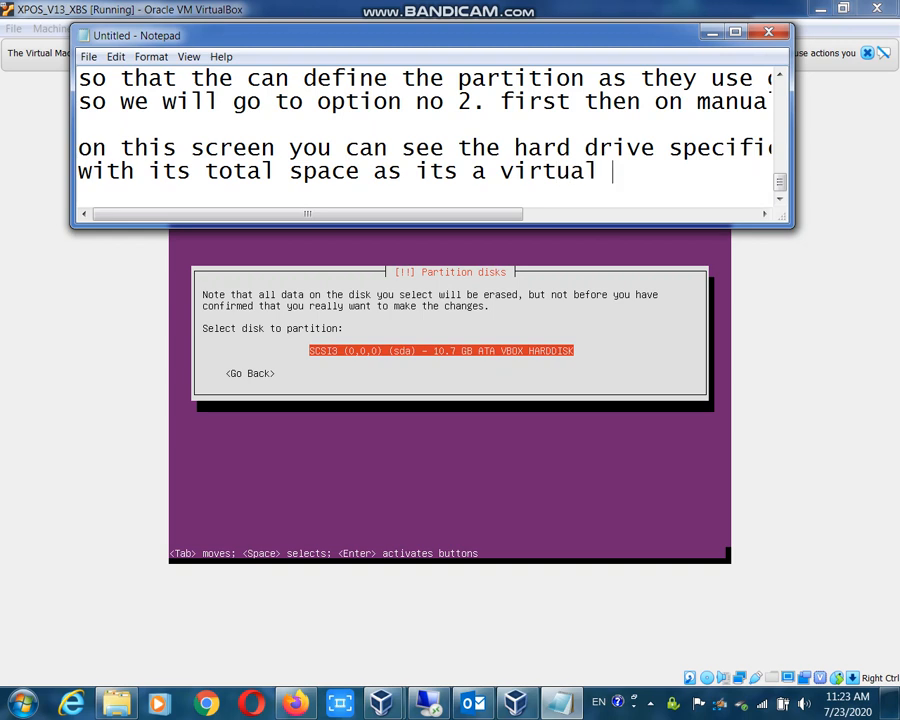
text(hard dis)
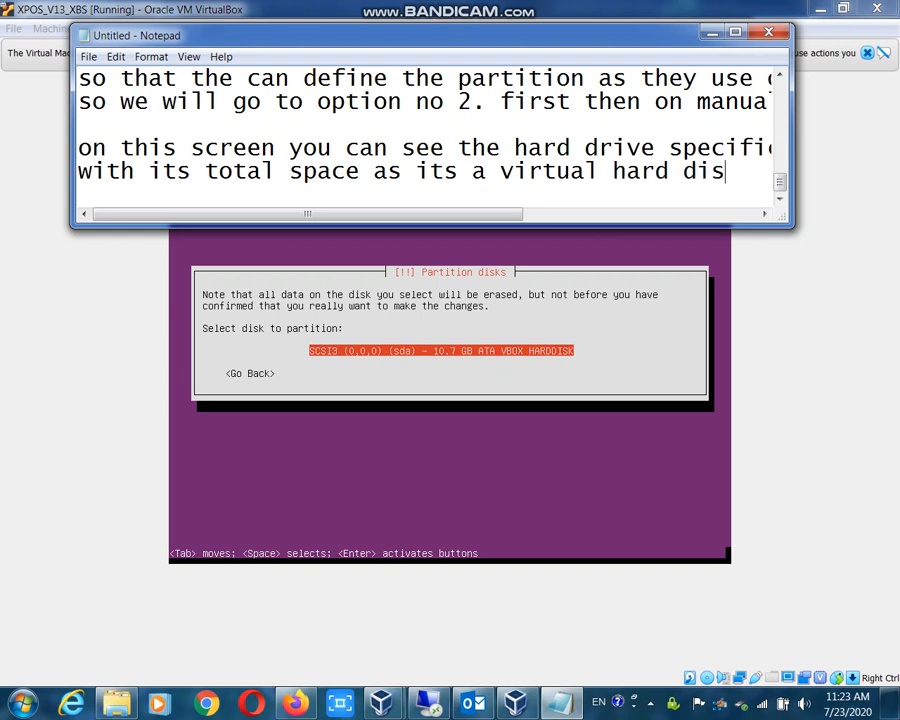
text(k)
key(Return)
- Add the line "so its represent with vbox hard disk" to the note
text(s)
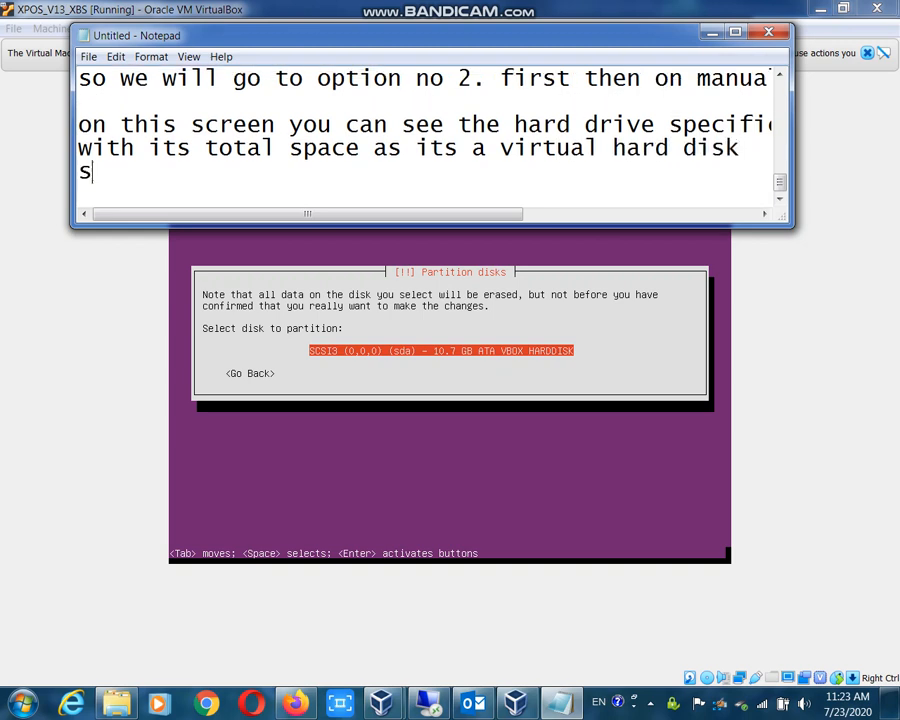
text(o its rep)
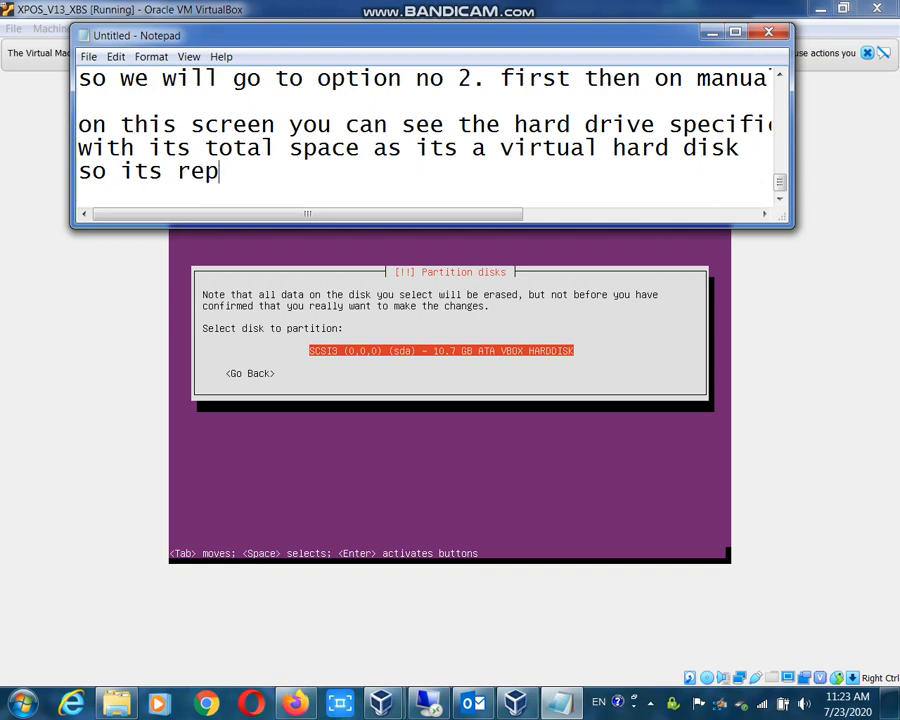
text(resent with )
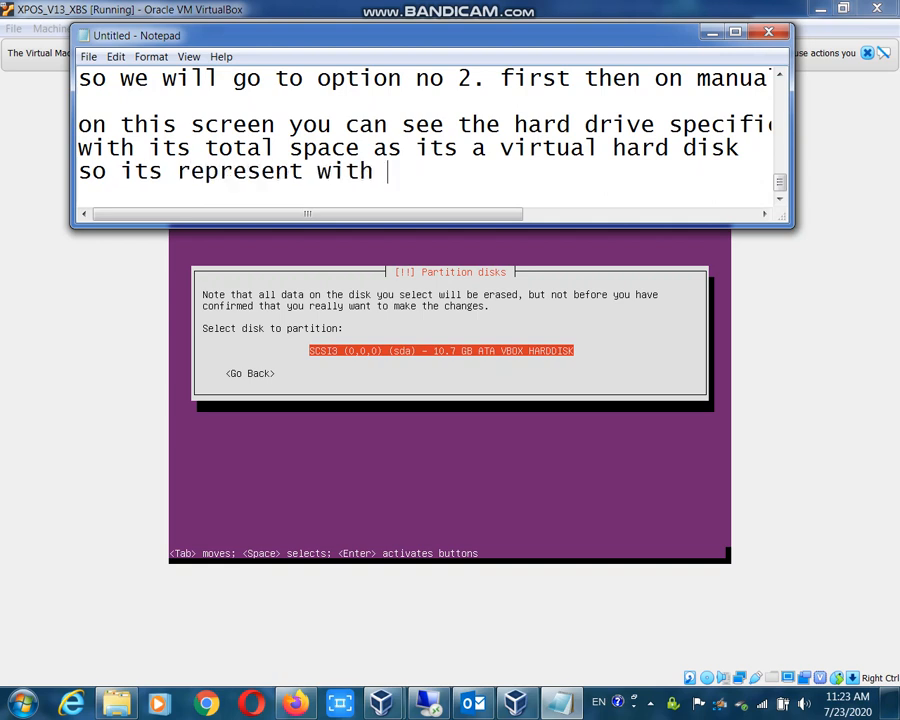
text(vbox)
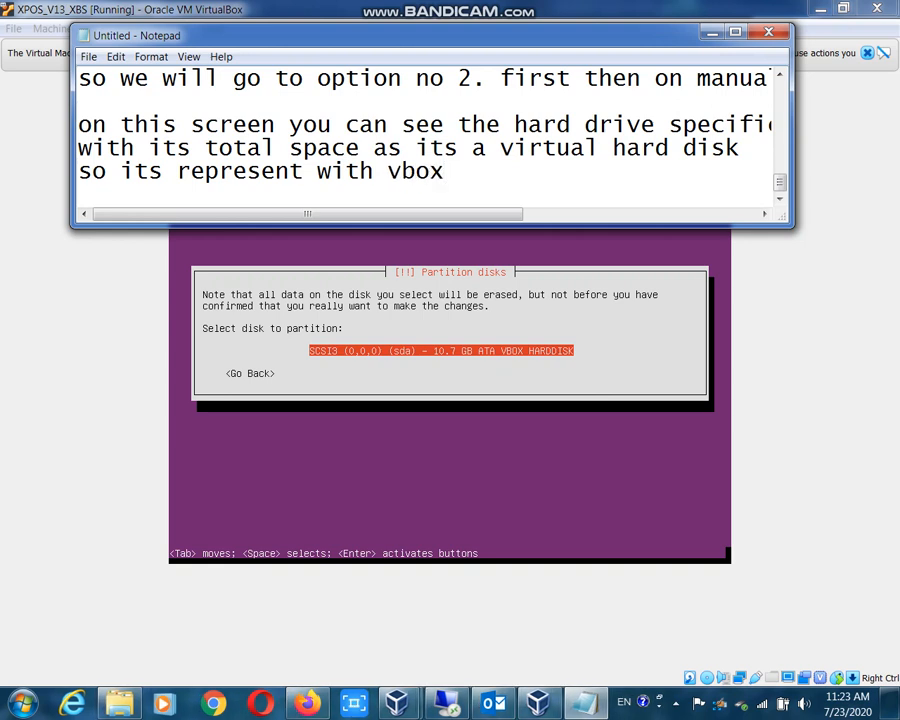
text( hard disk)
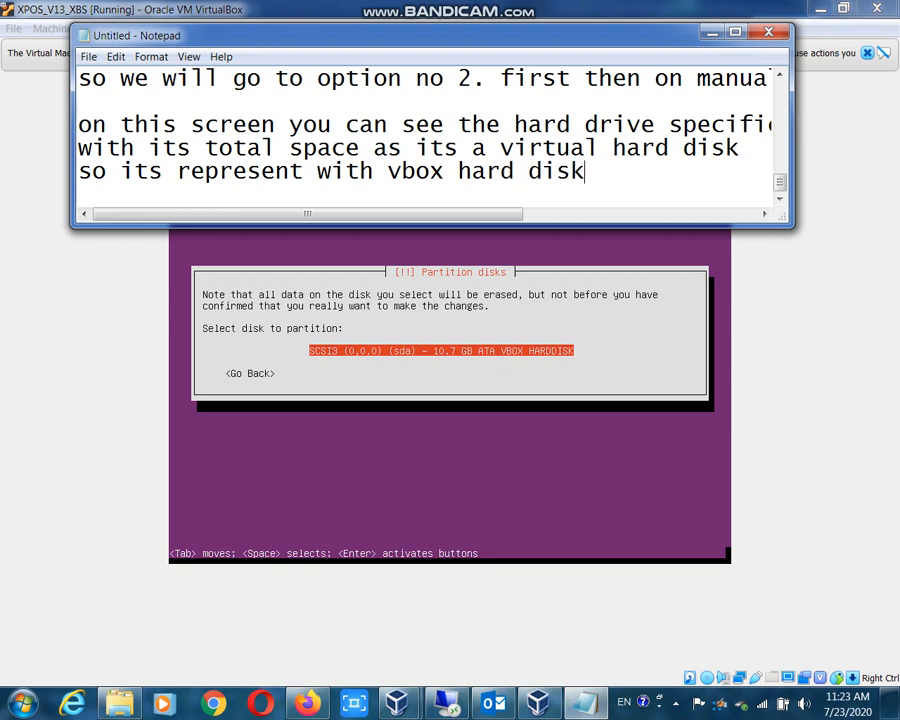
key(Return)
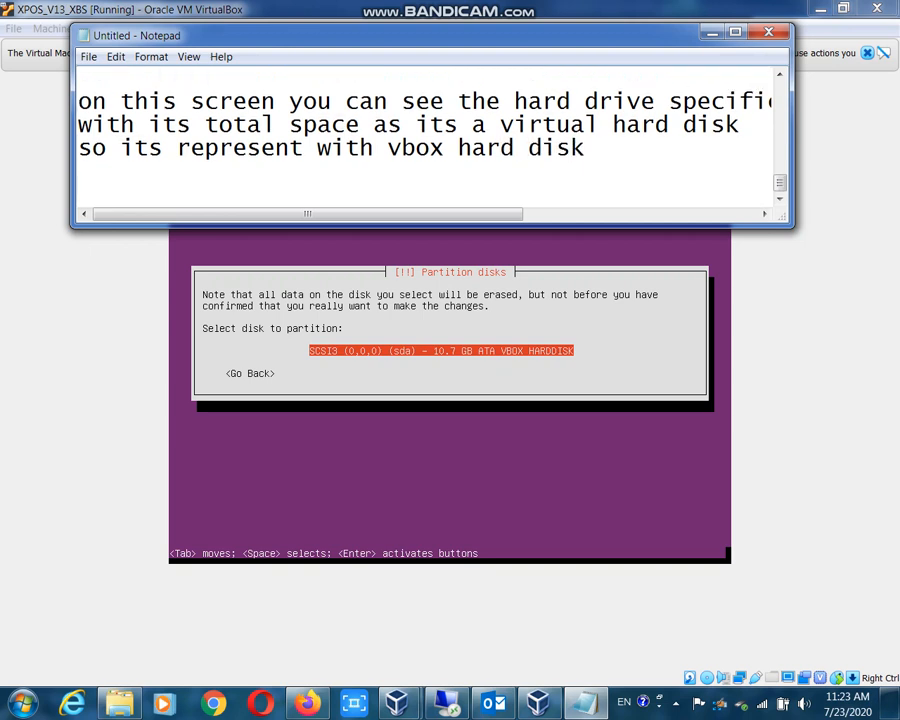
- Switch to the VirtualBox virtual machine and write the LVM configuration to the SCSI3 (sda) disk, using 10.2 GB of the volume group
key(alt+Tab)
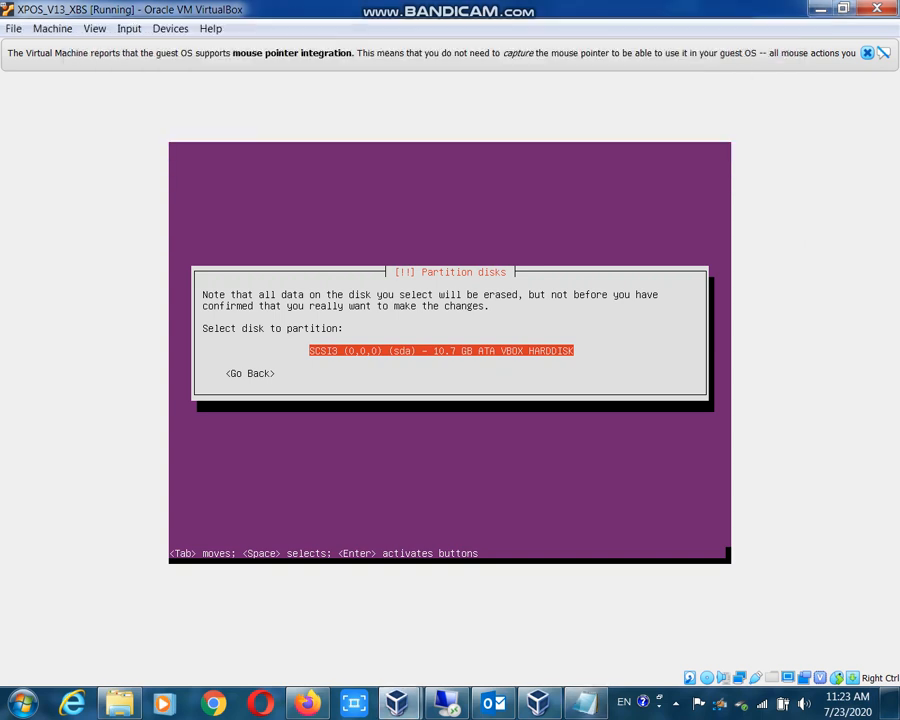
key(Return)
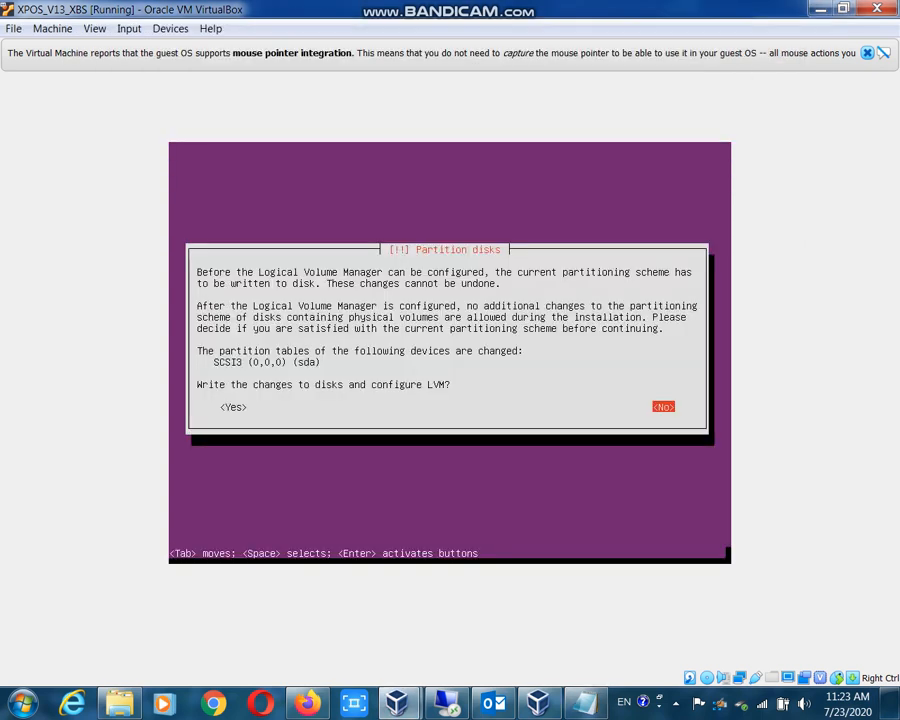
key(Tab)
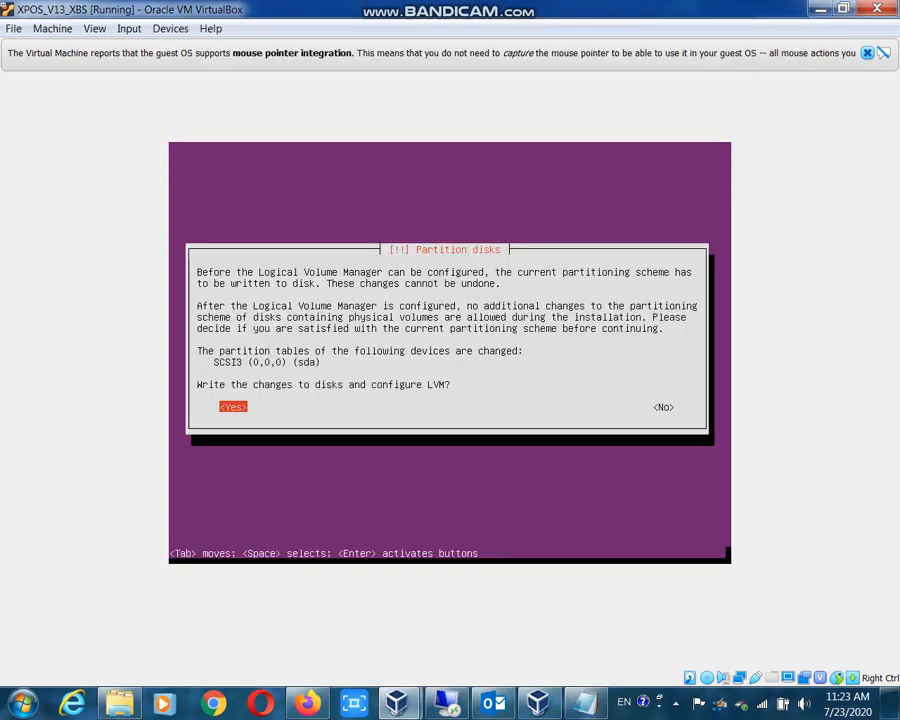
key(Return)
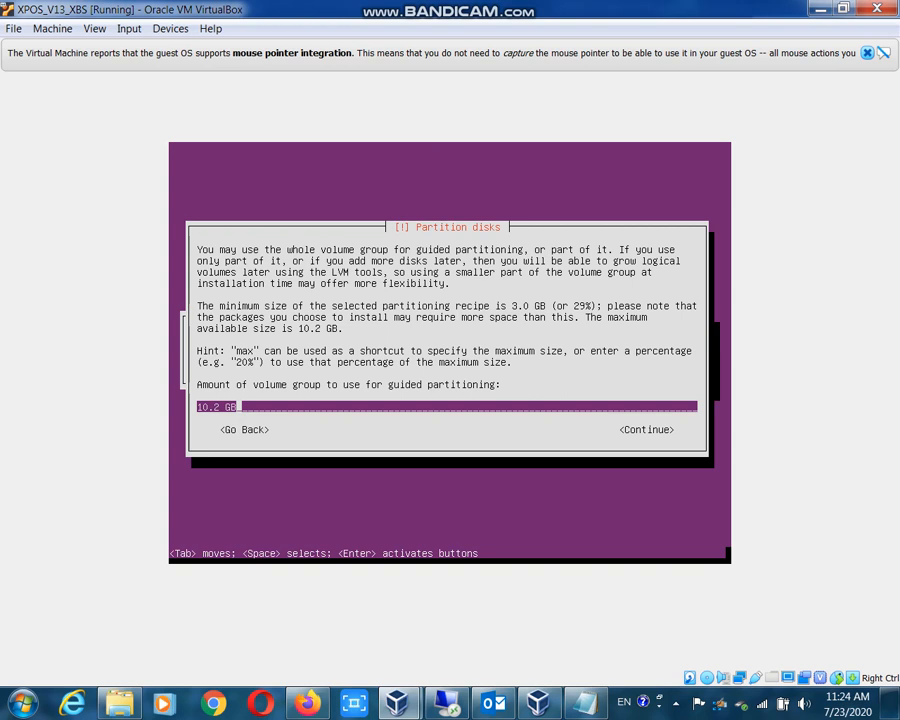
key(Tab)
key(Return)
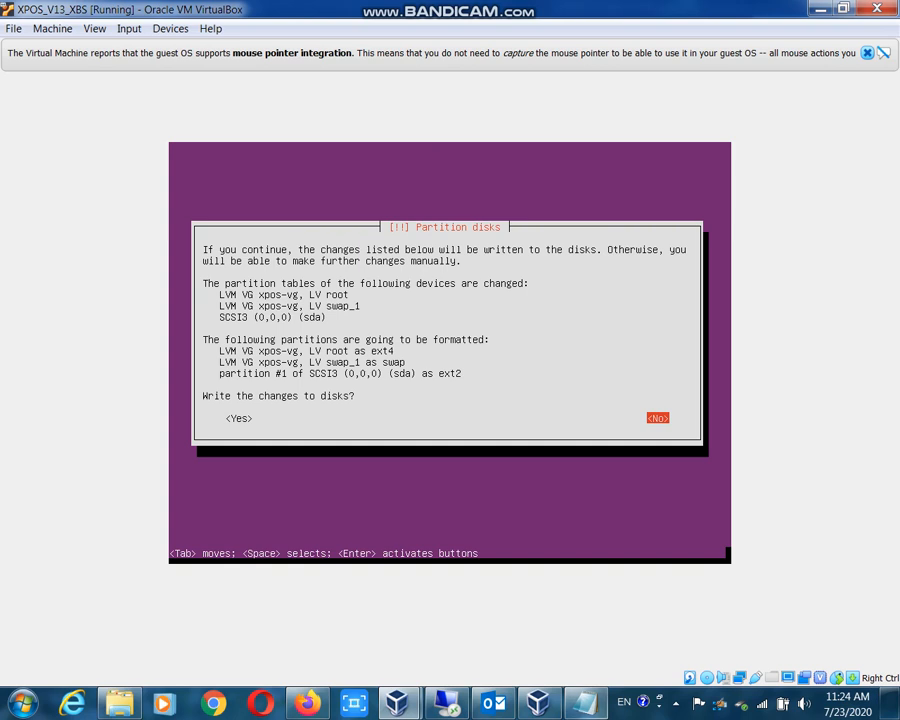
- Switch to the Notepad note and add the line "on this screen it show the disk part which is going for partition"
click(585, 703)
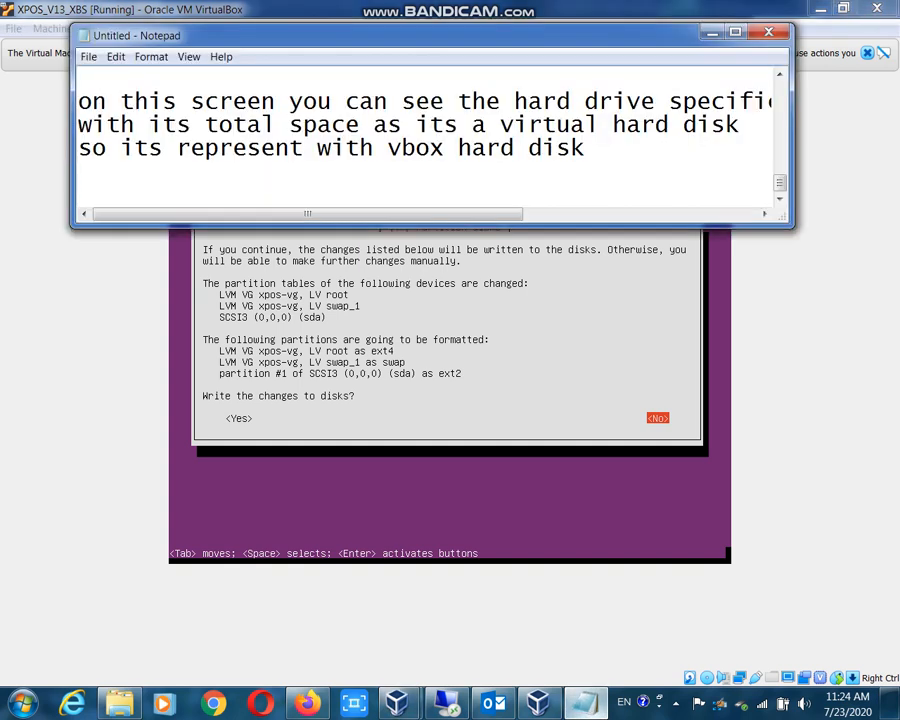
key(Return)
text(on this scr)
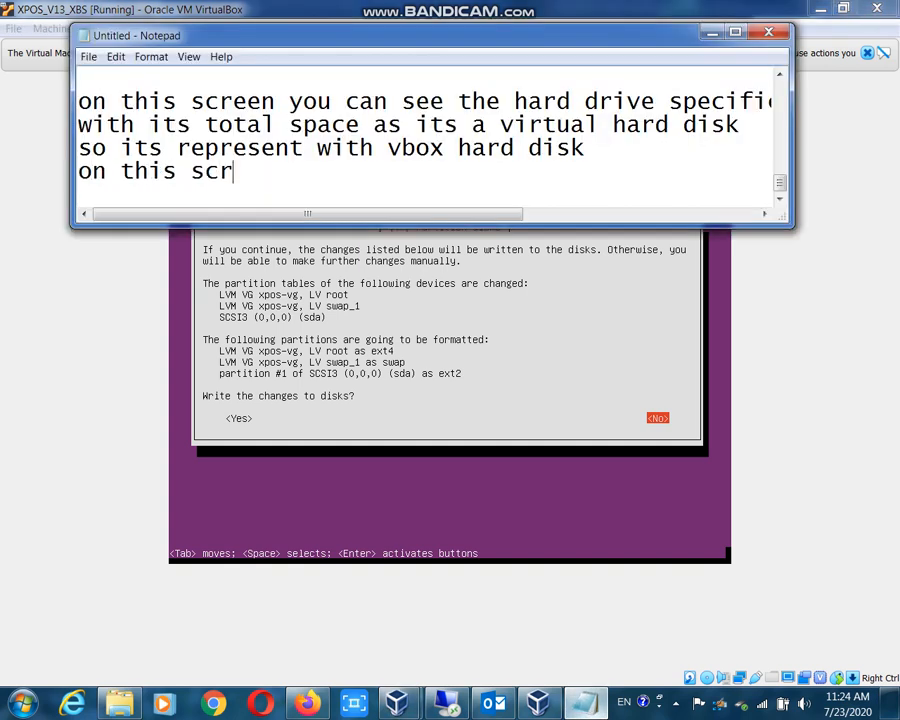
text(een it s)
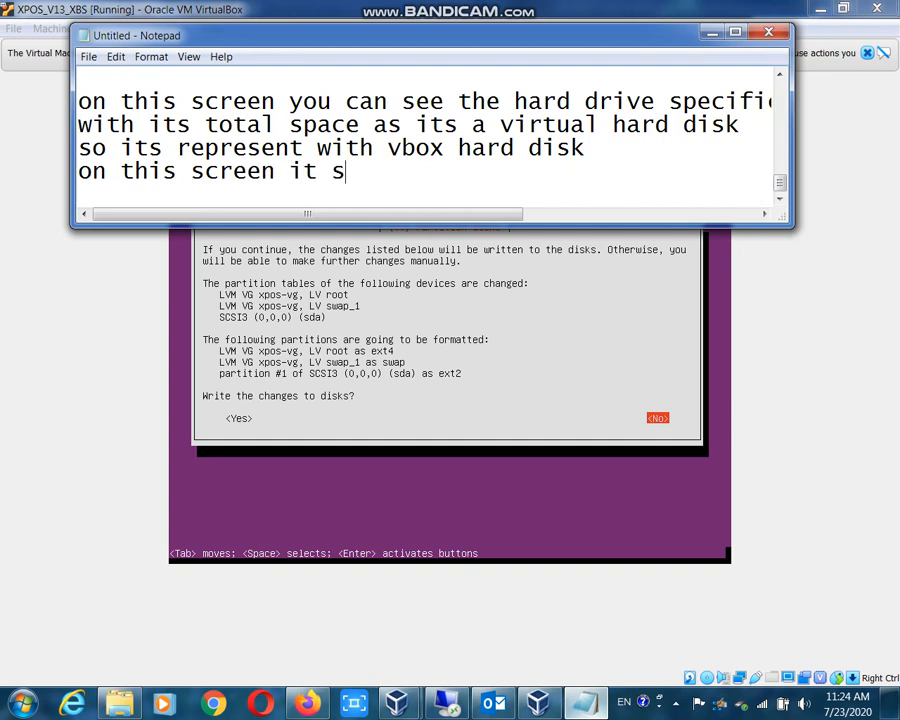
text(how the f)
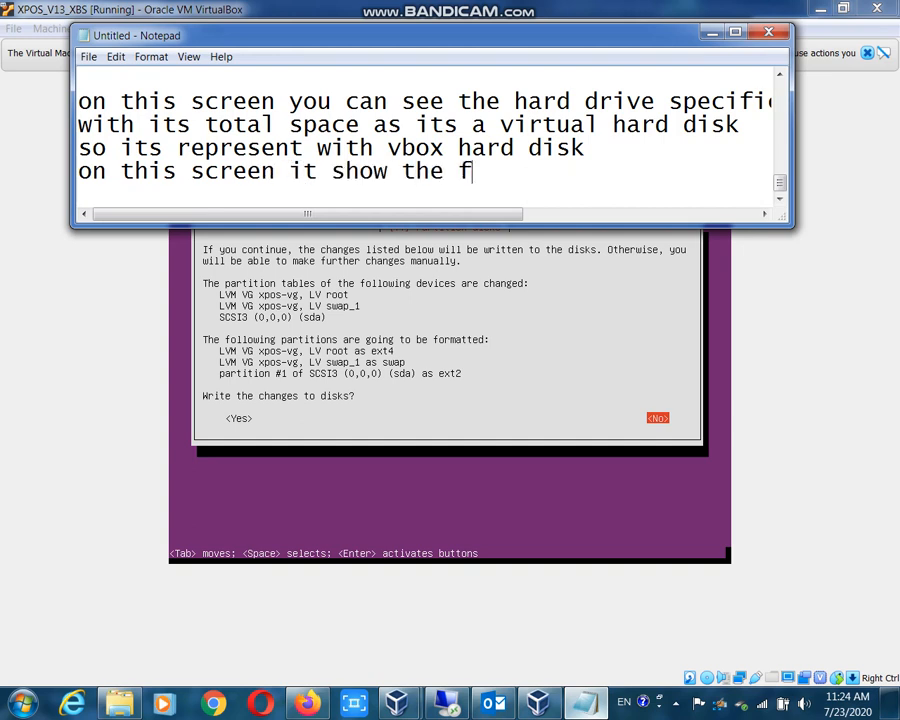
key(BackSpace)
text(disk part)
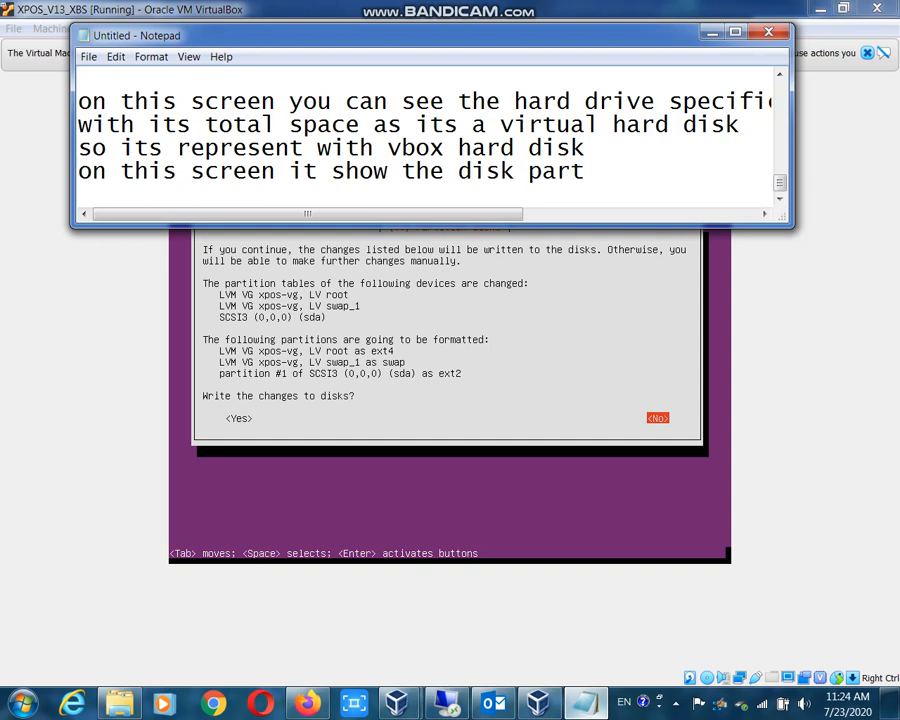
text( which is goin)
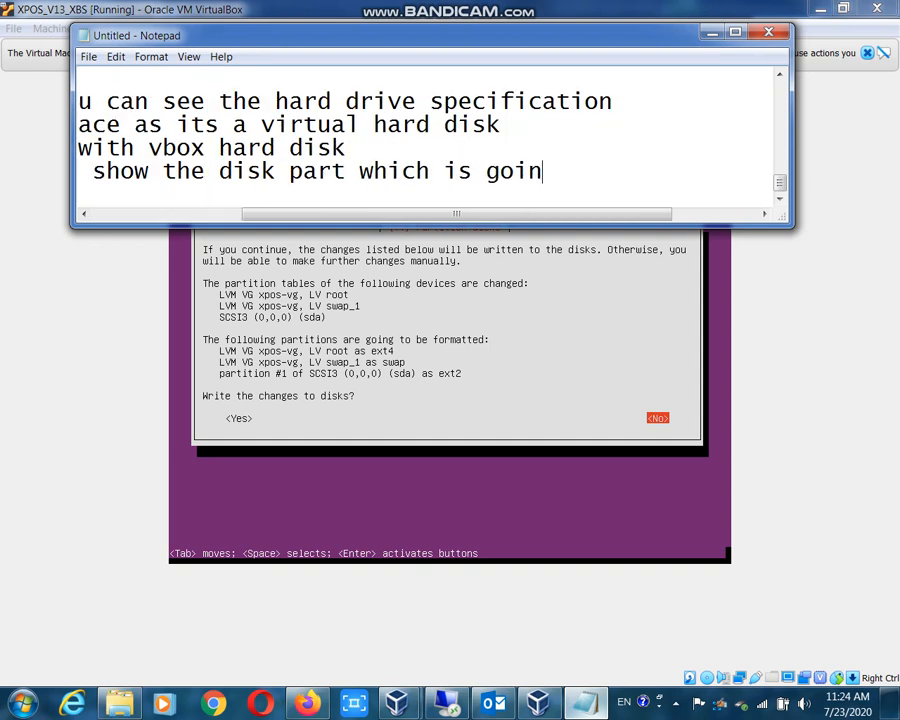
text(g for pat)
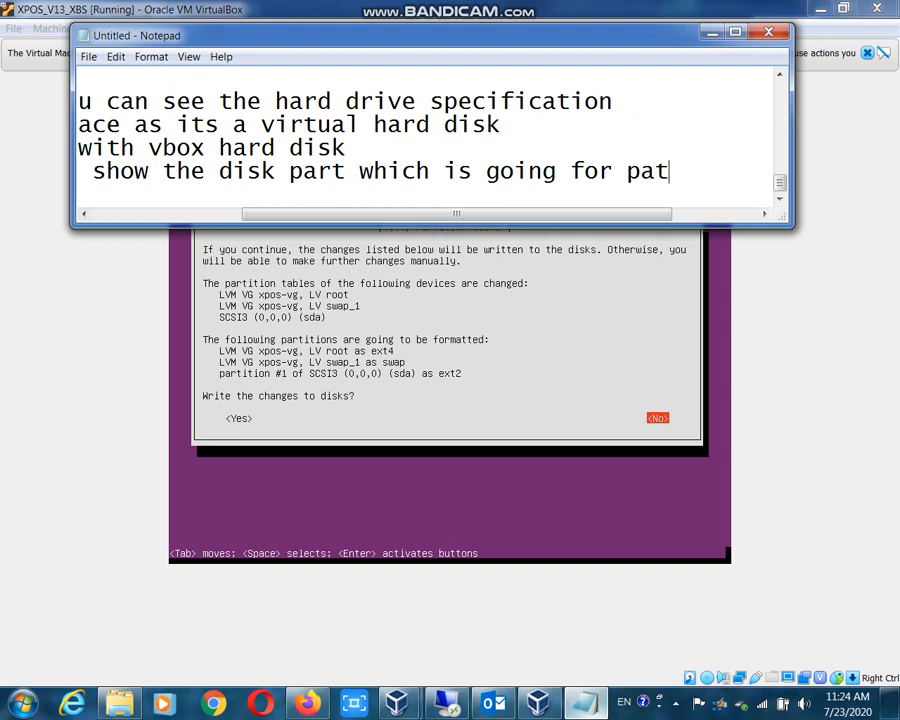
key(BackSpace)
text(rtition)
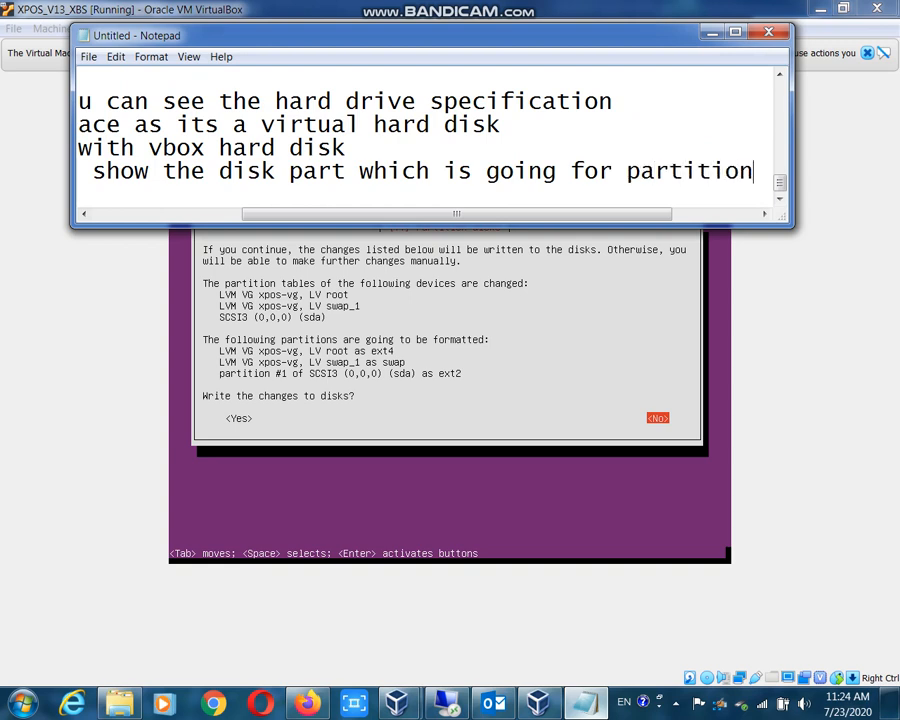
key(Return)
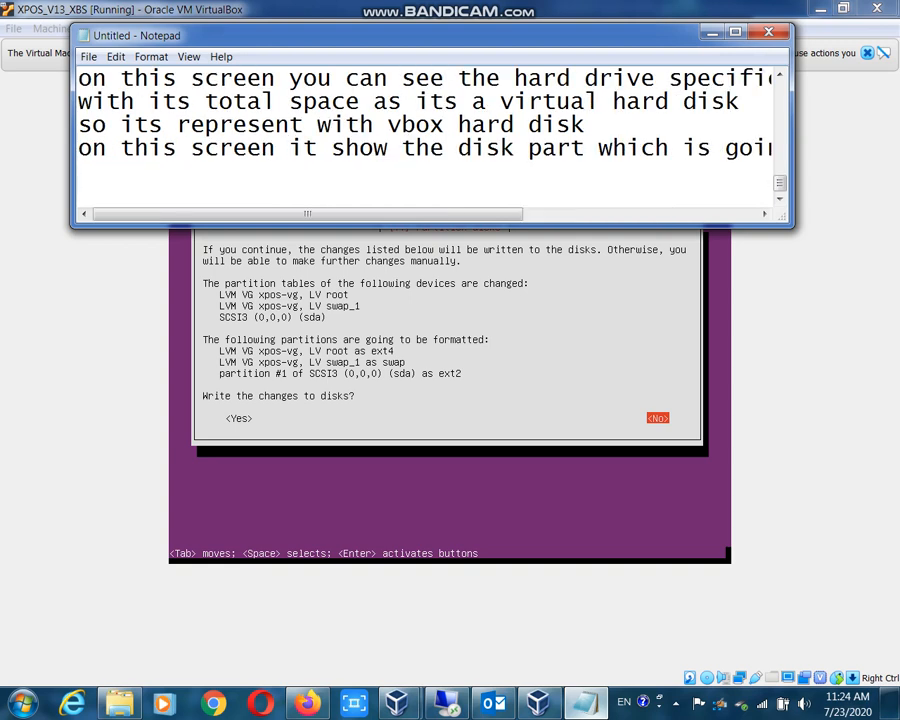